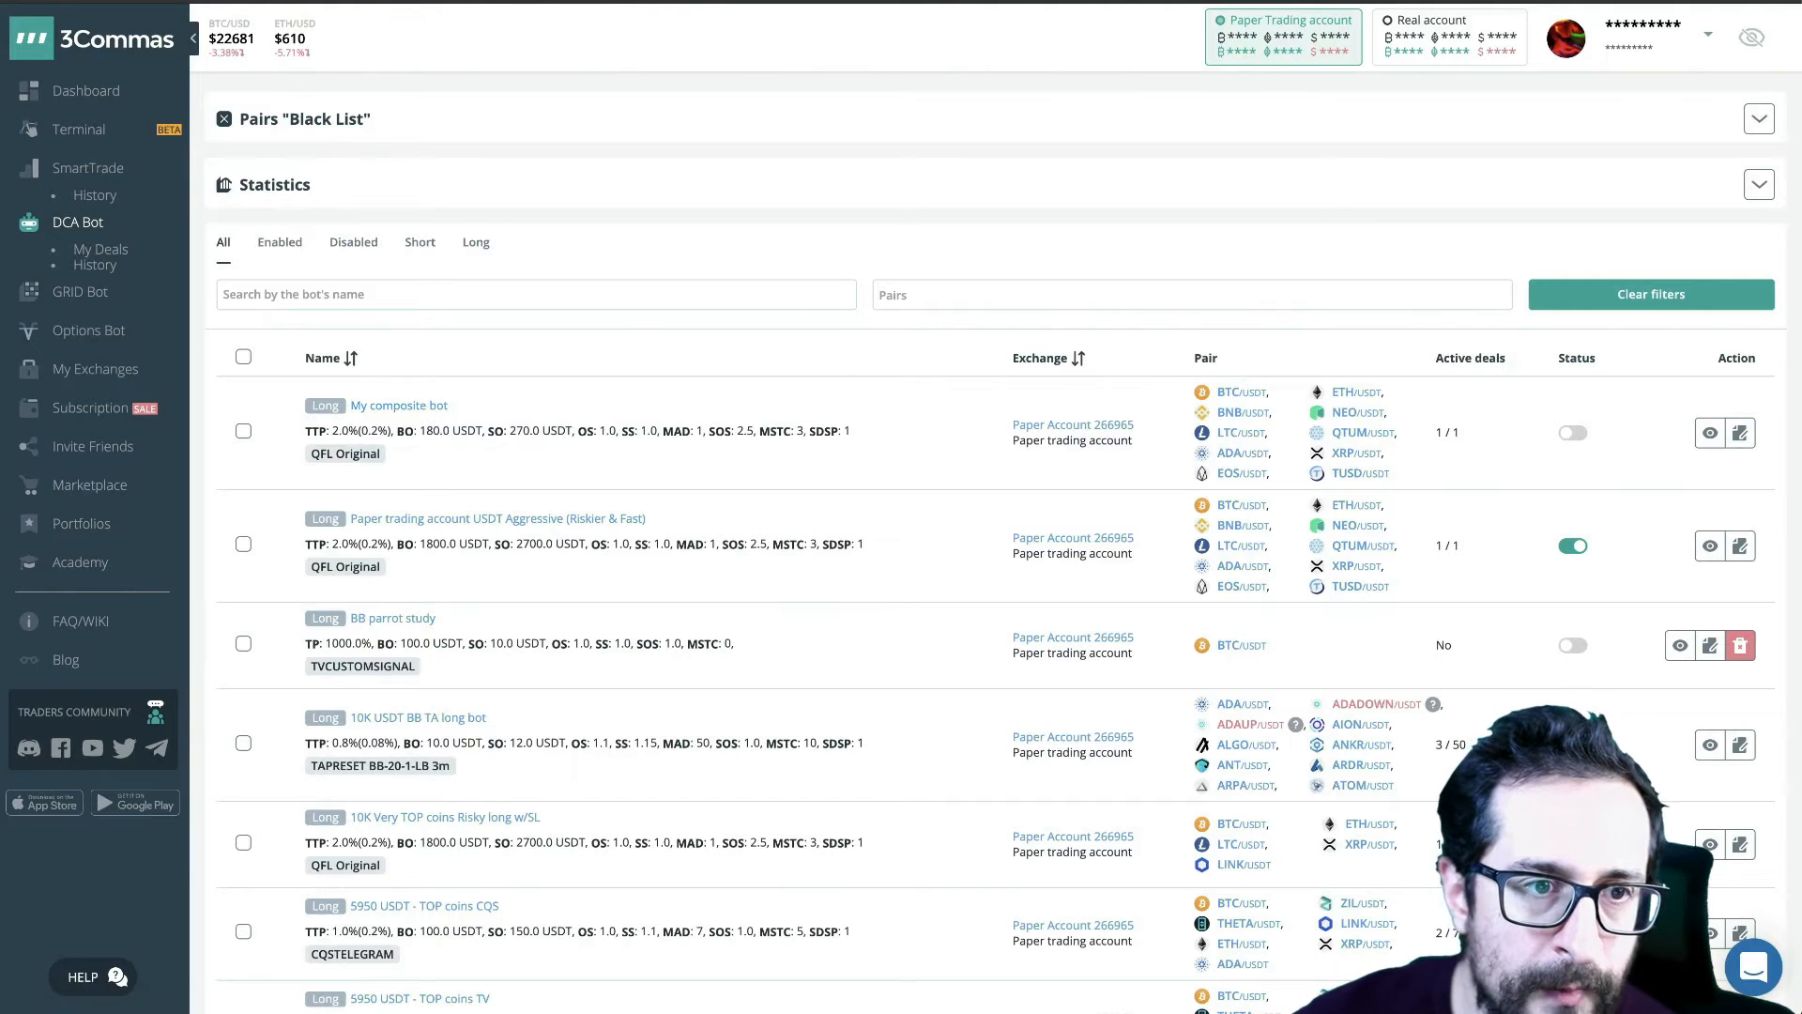
- Open the composite paper-trading bot from the bot list for editing and show its advanced settings
scroll(562, 770, down, 1)
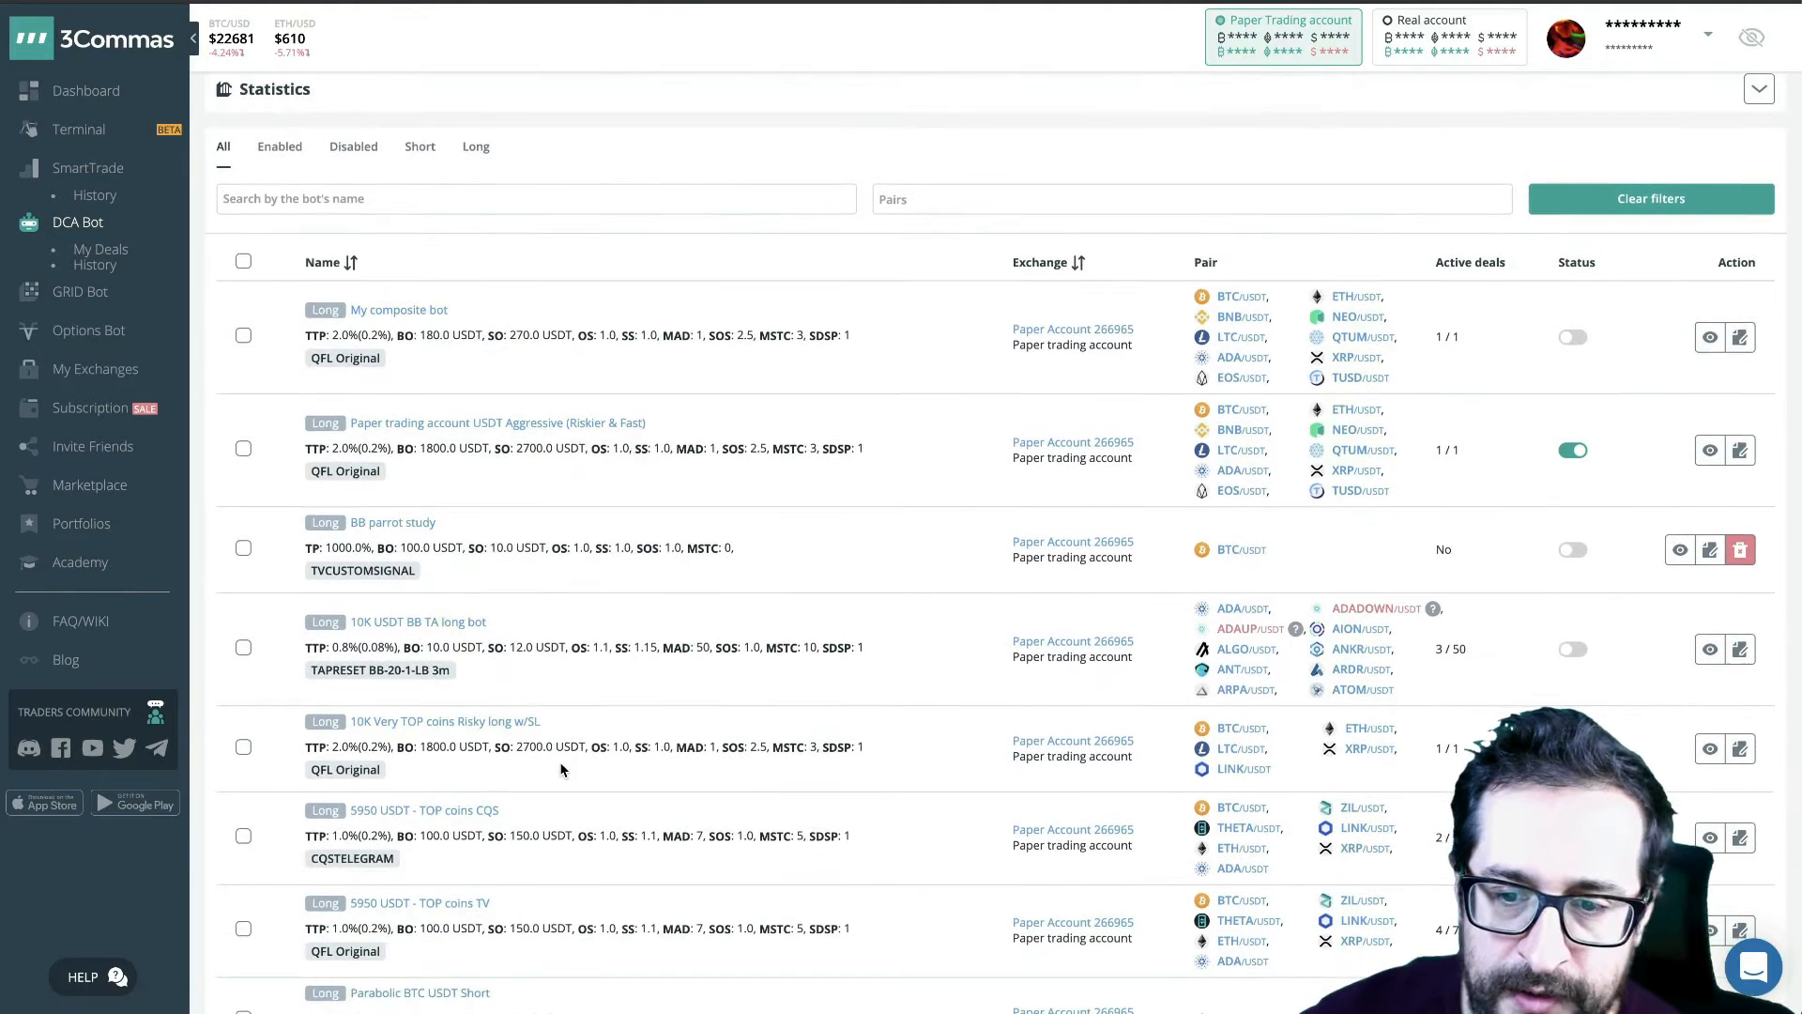
scroll(521, 439, up, 3)
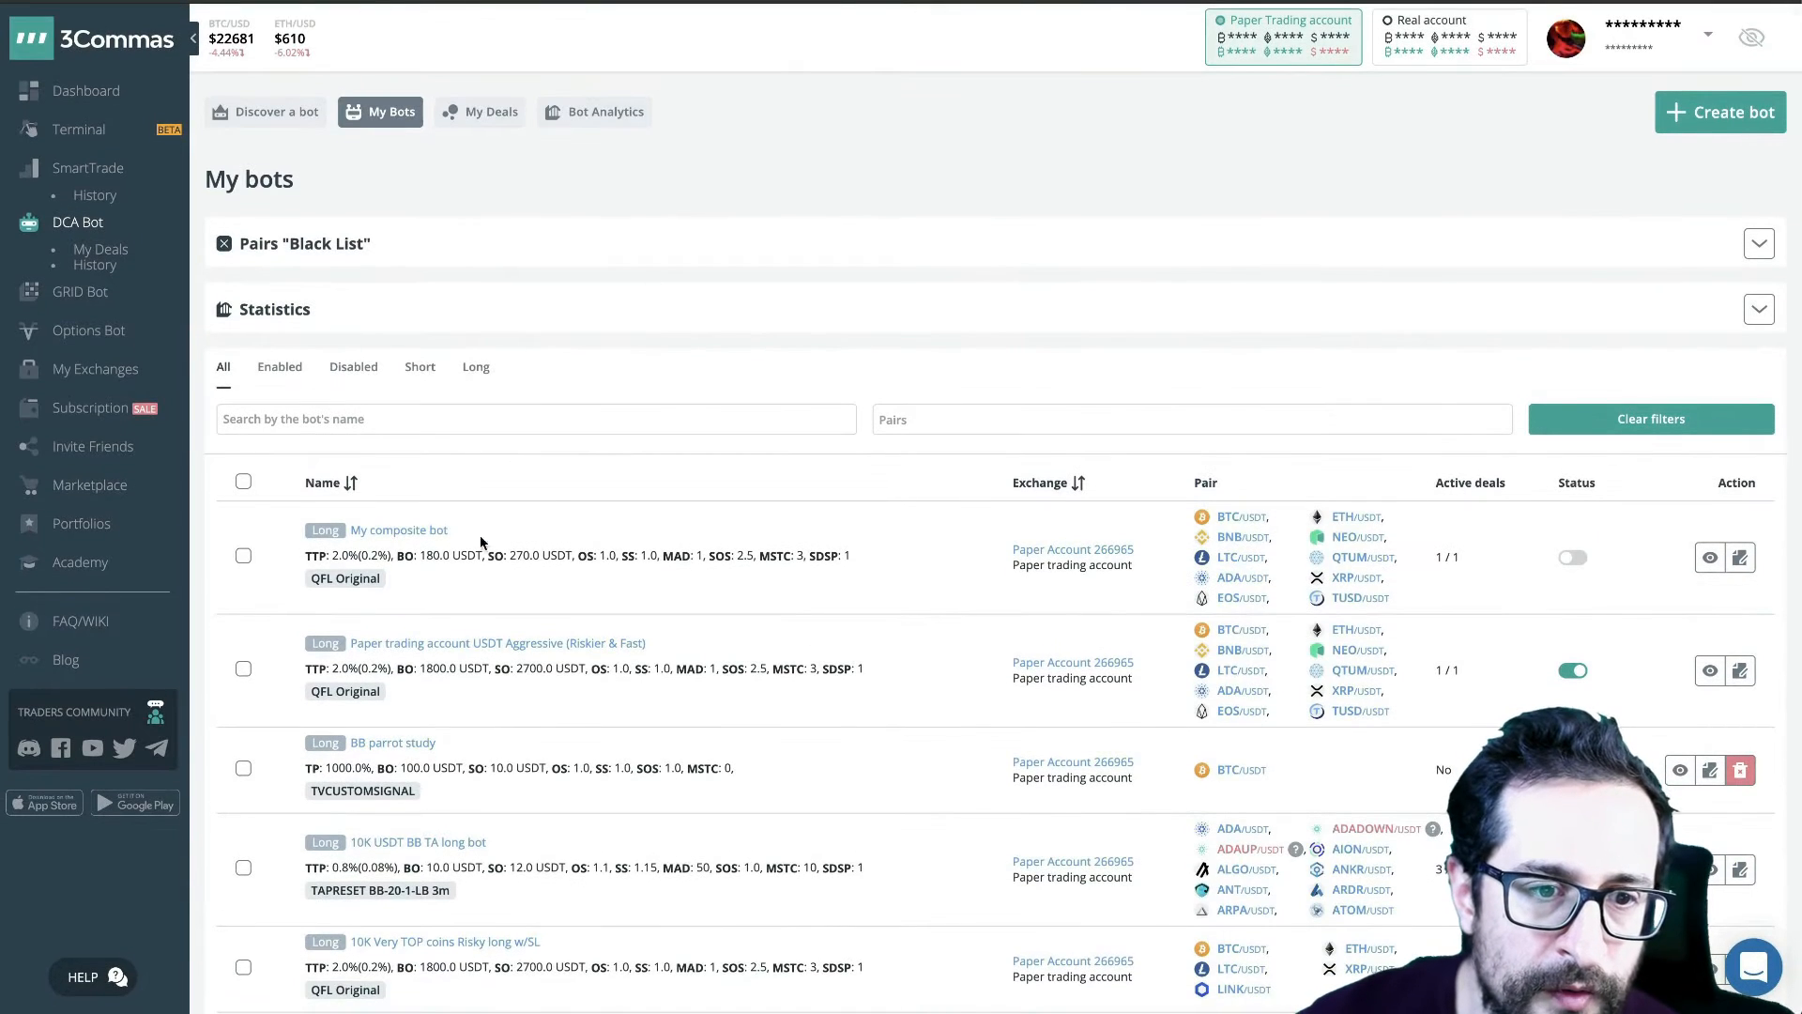
click(380, 2)
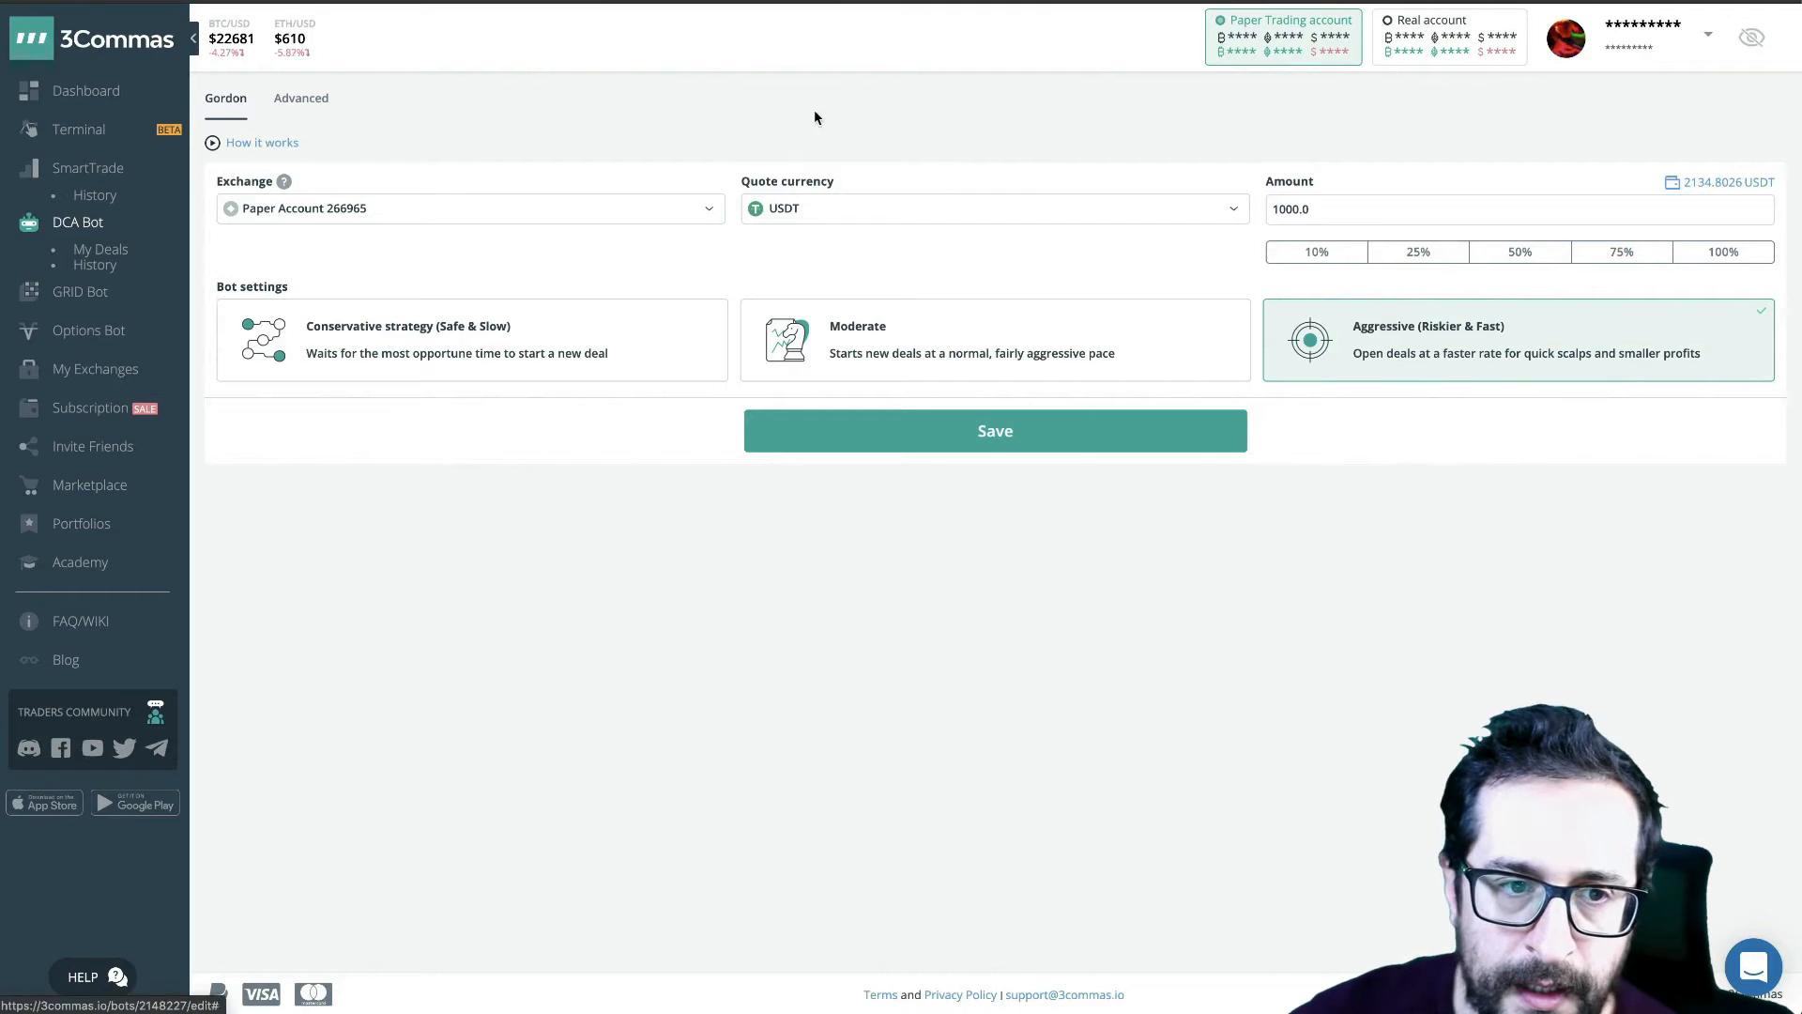
click(320, 104)
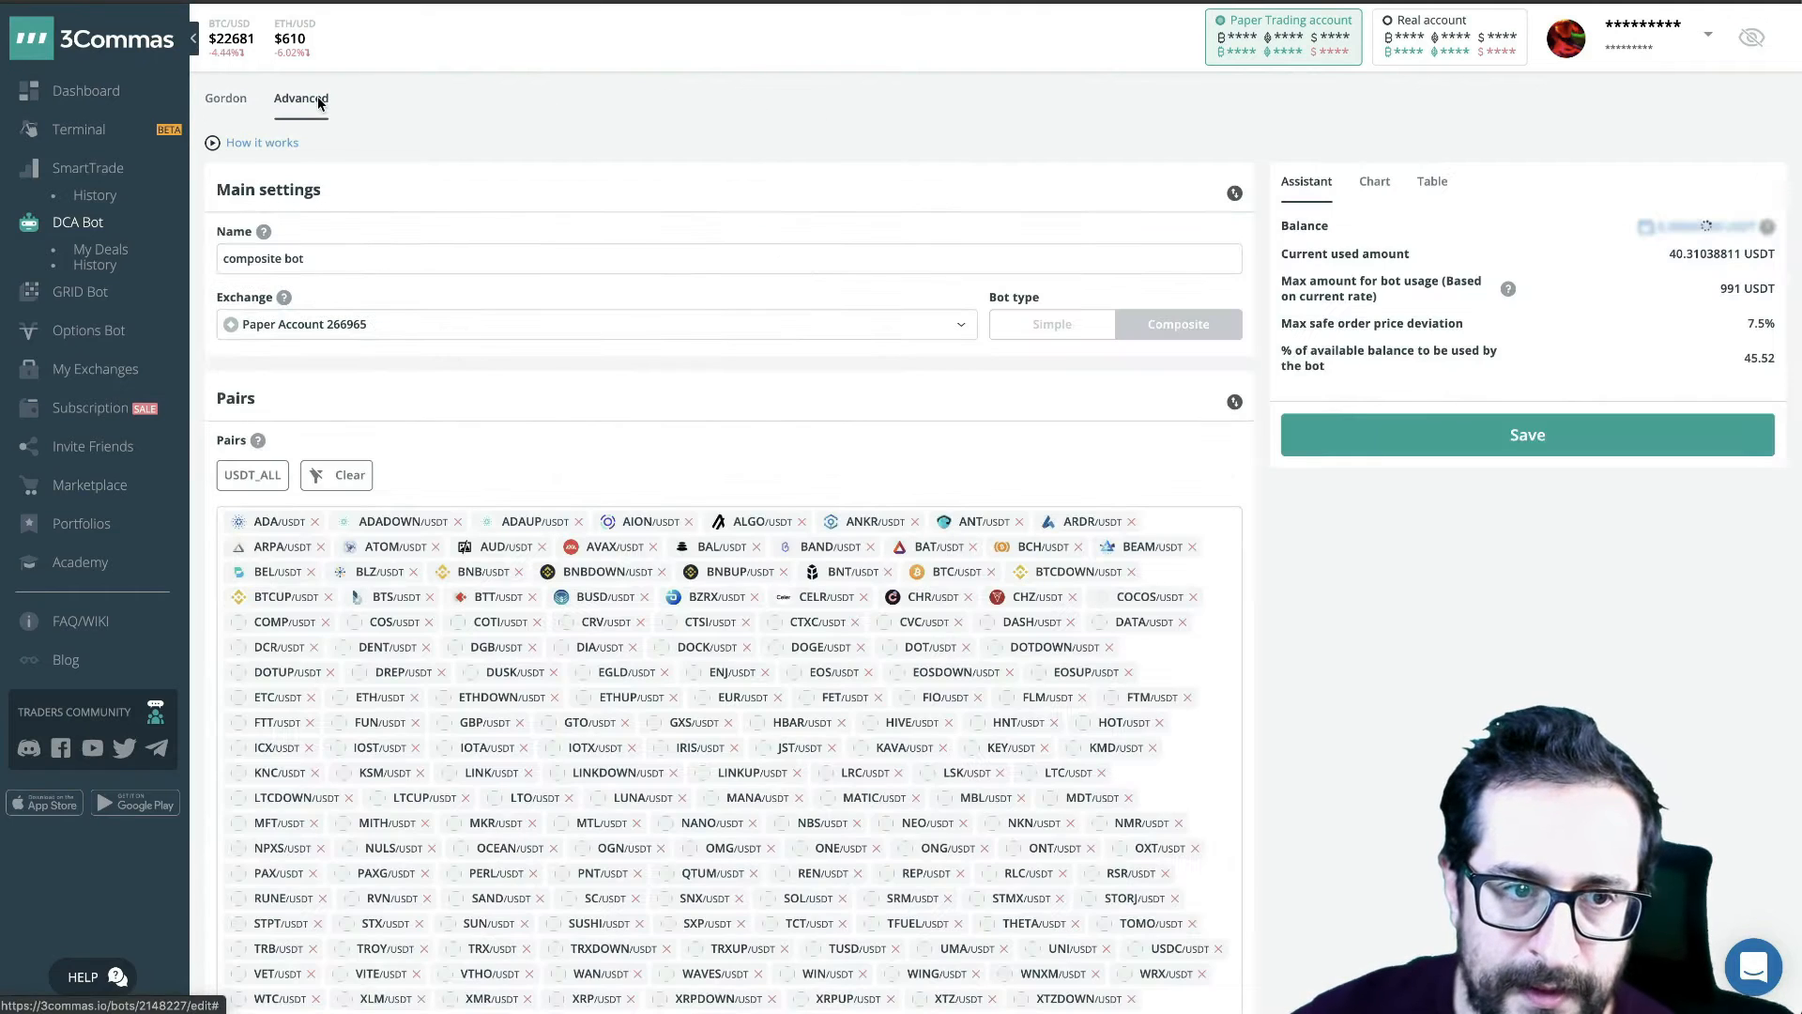
- Check the maximum amount for bot usage and replace the bot's name with "1K"
triple_click(344, 257)
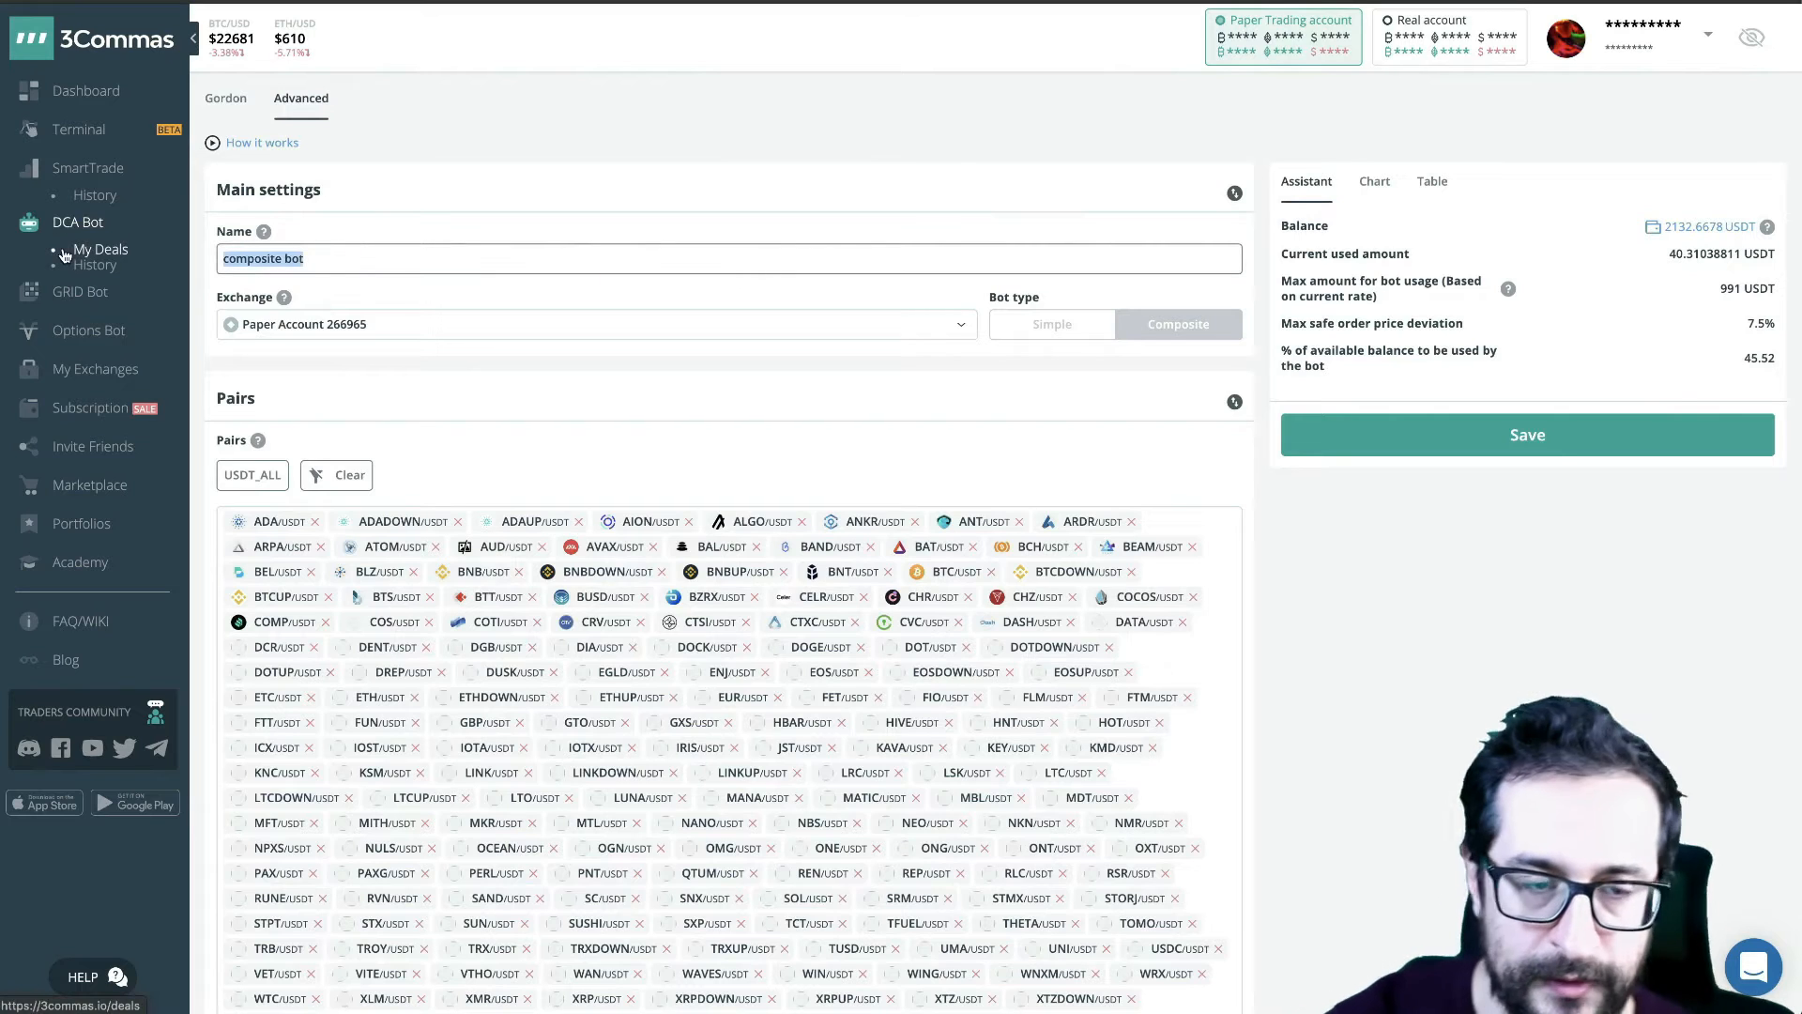
key(BackSpace)
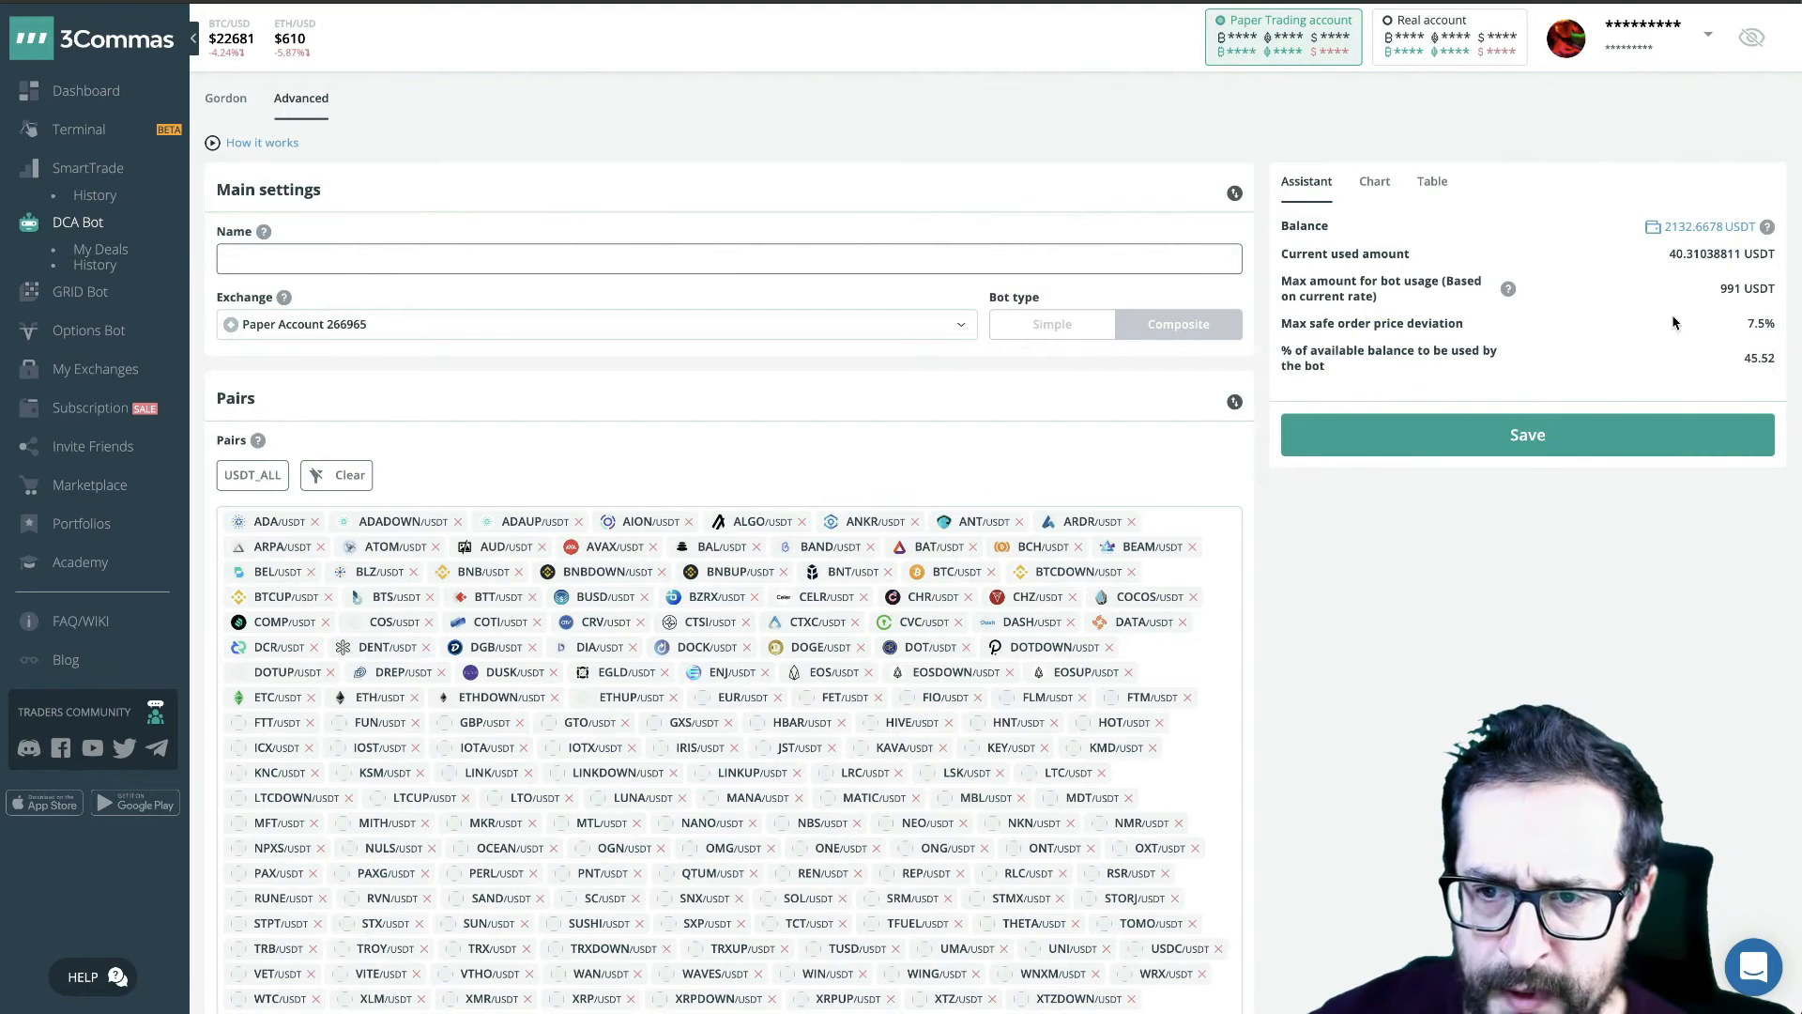
mouse_move(1408, 305)
mouse_move(1718, 289)
mouse_down()
mouse_move(1763, 288)
mouse_move(1749, 292)
mouse_up()
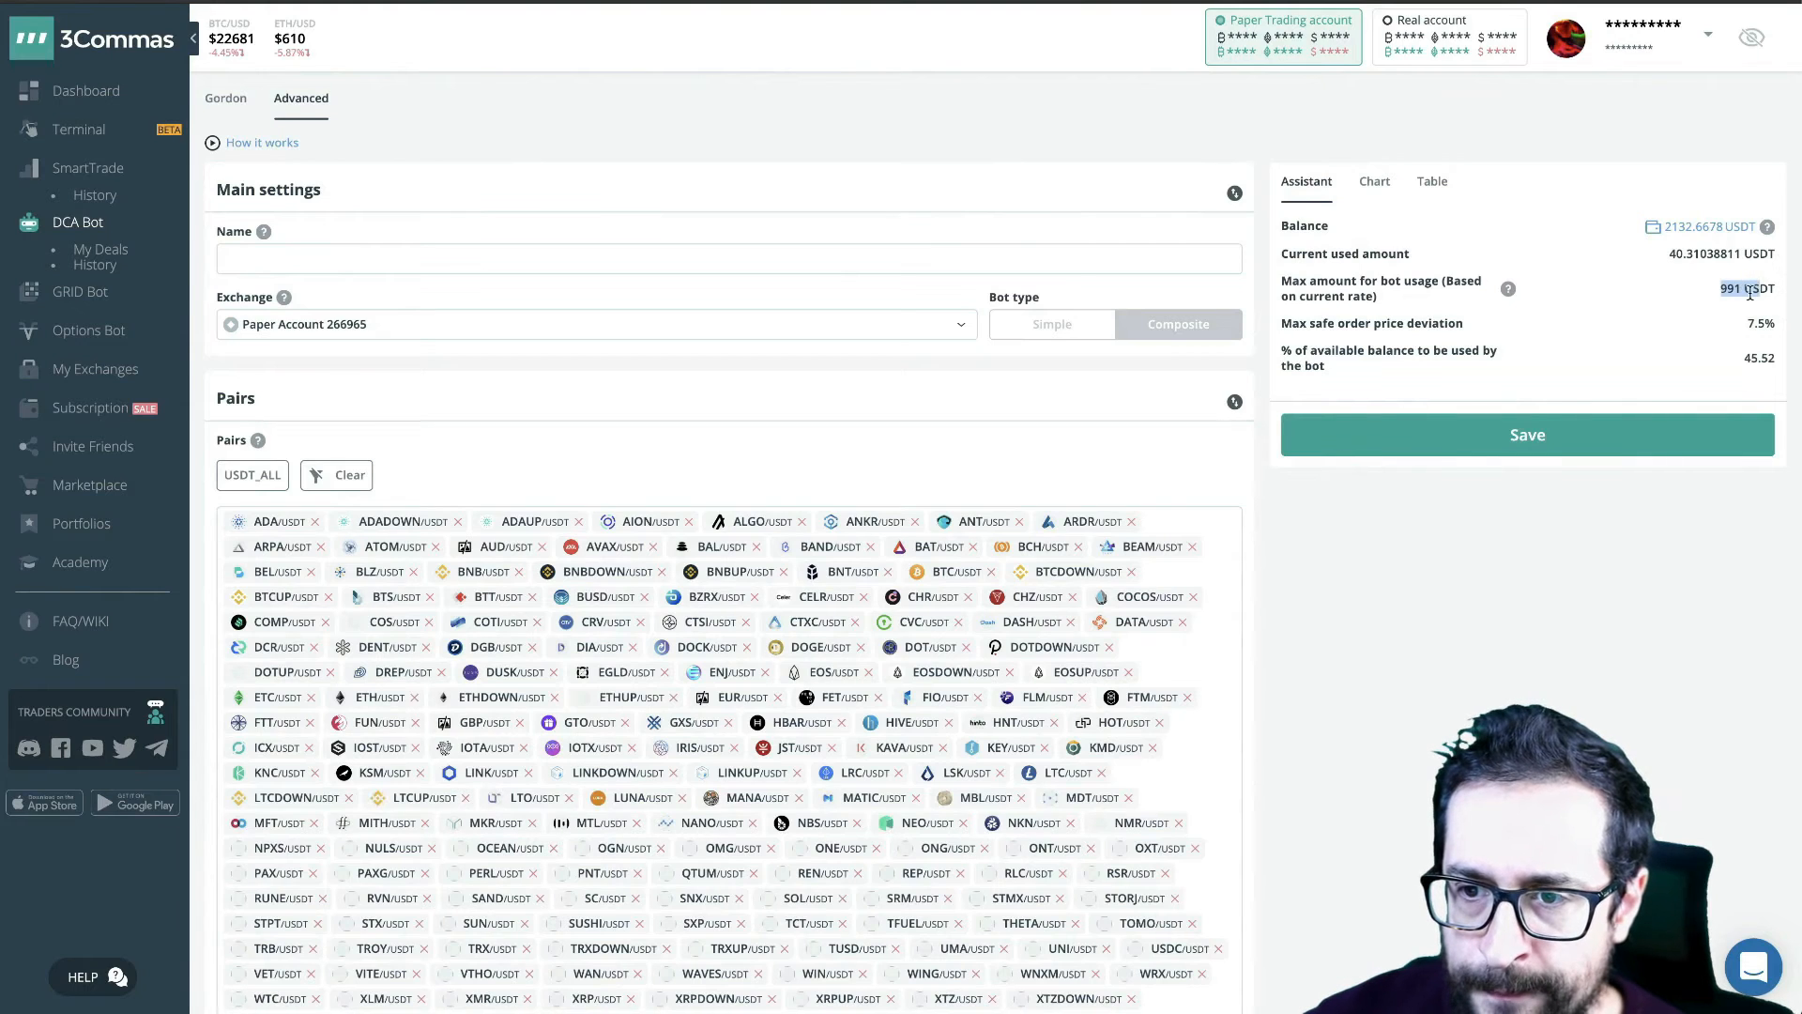
click(1752, 291)
click(374, 259)
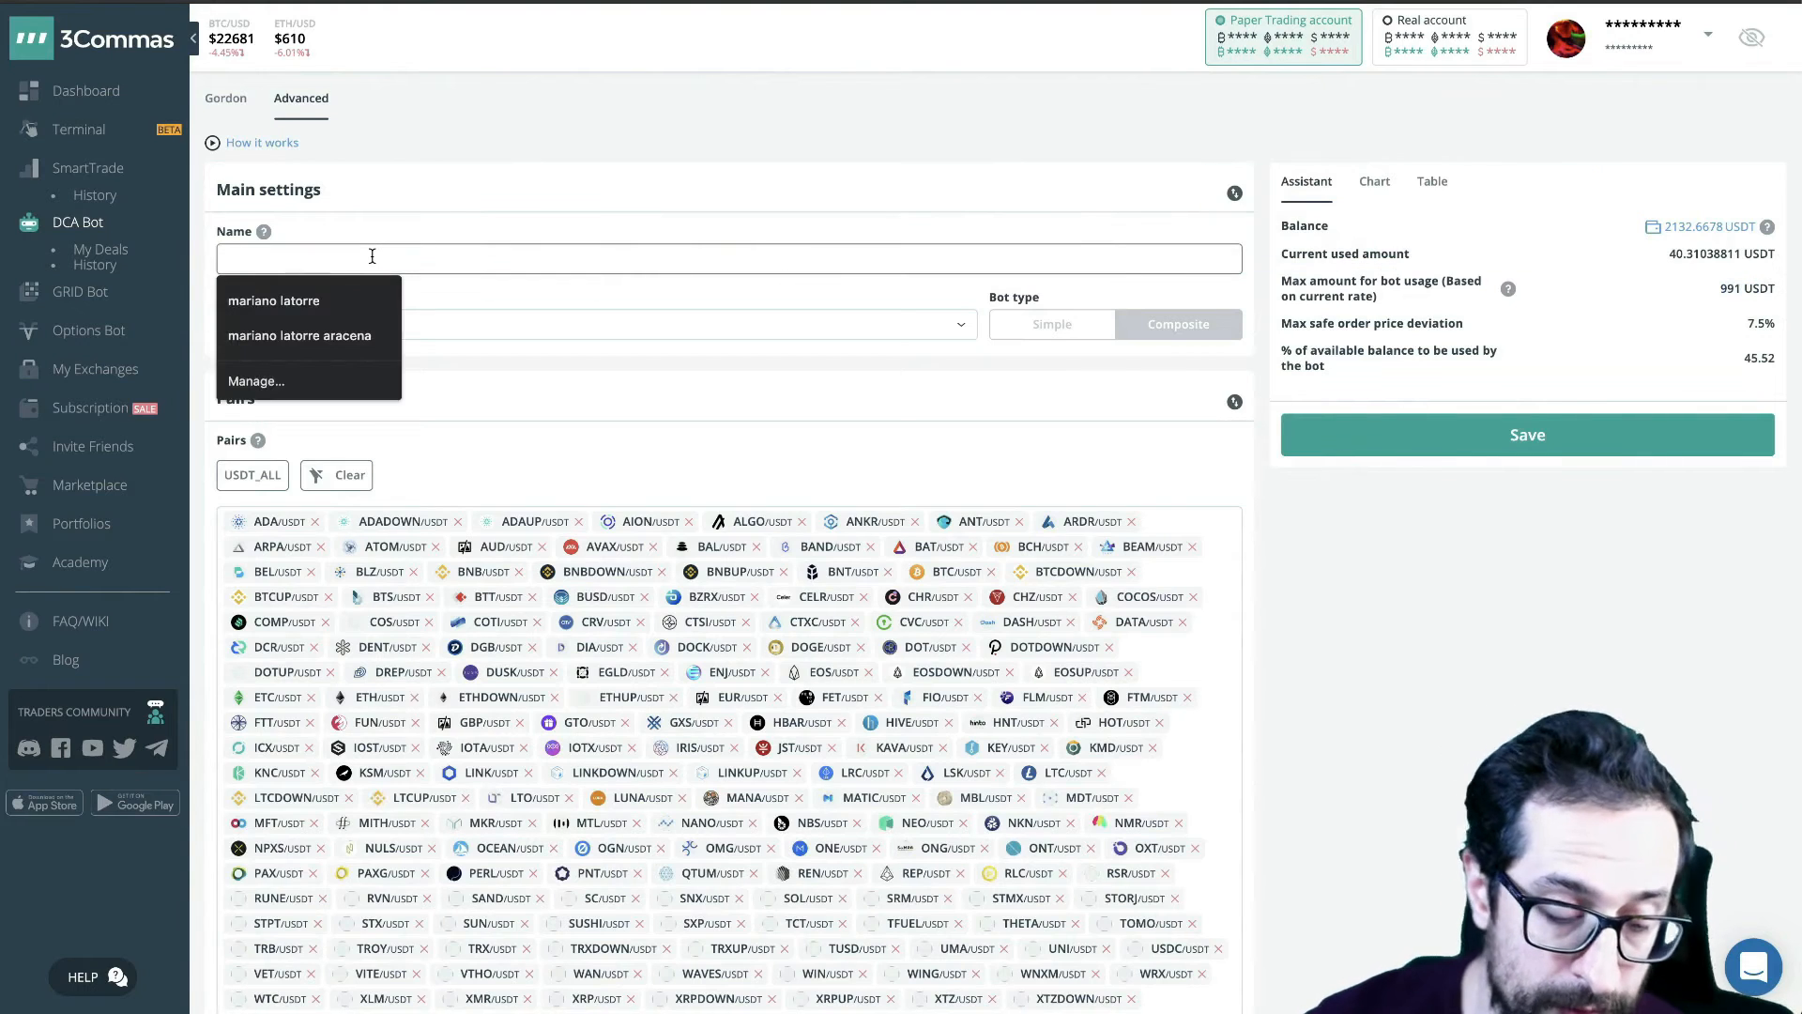
text(1K)
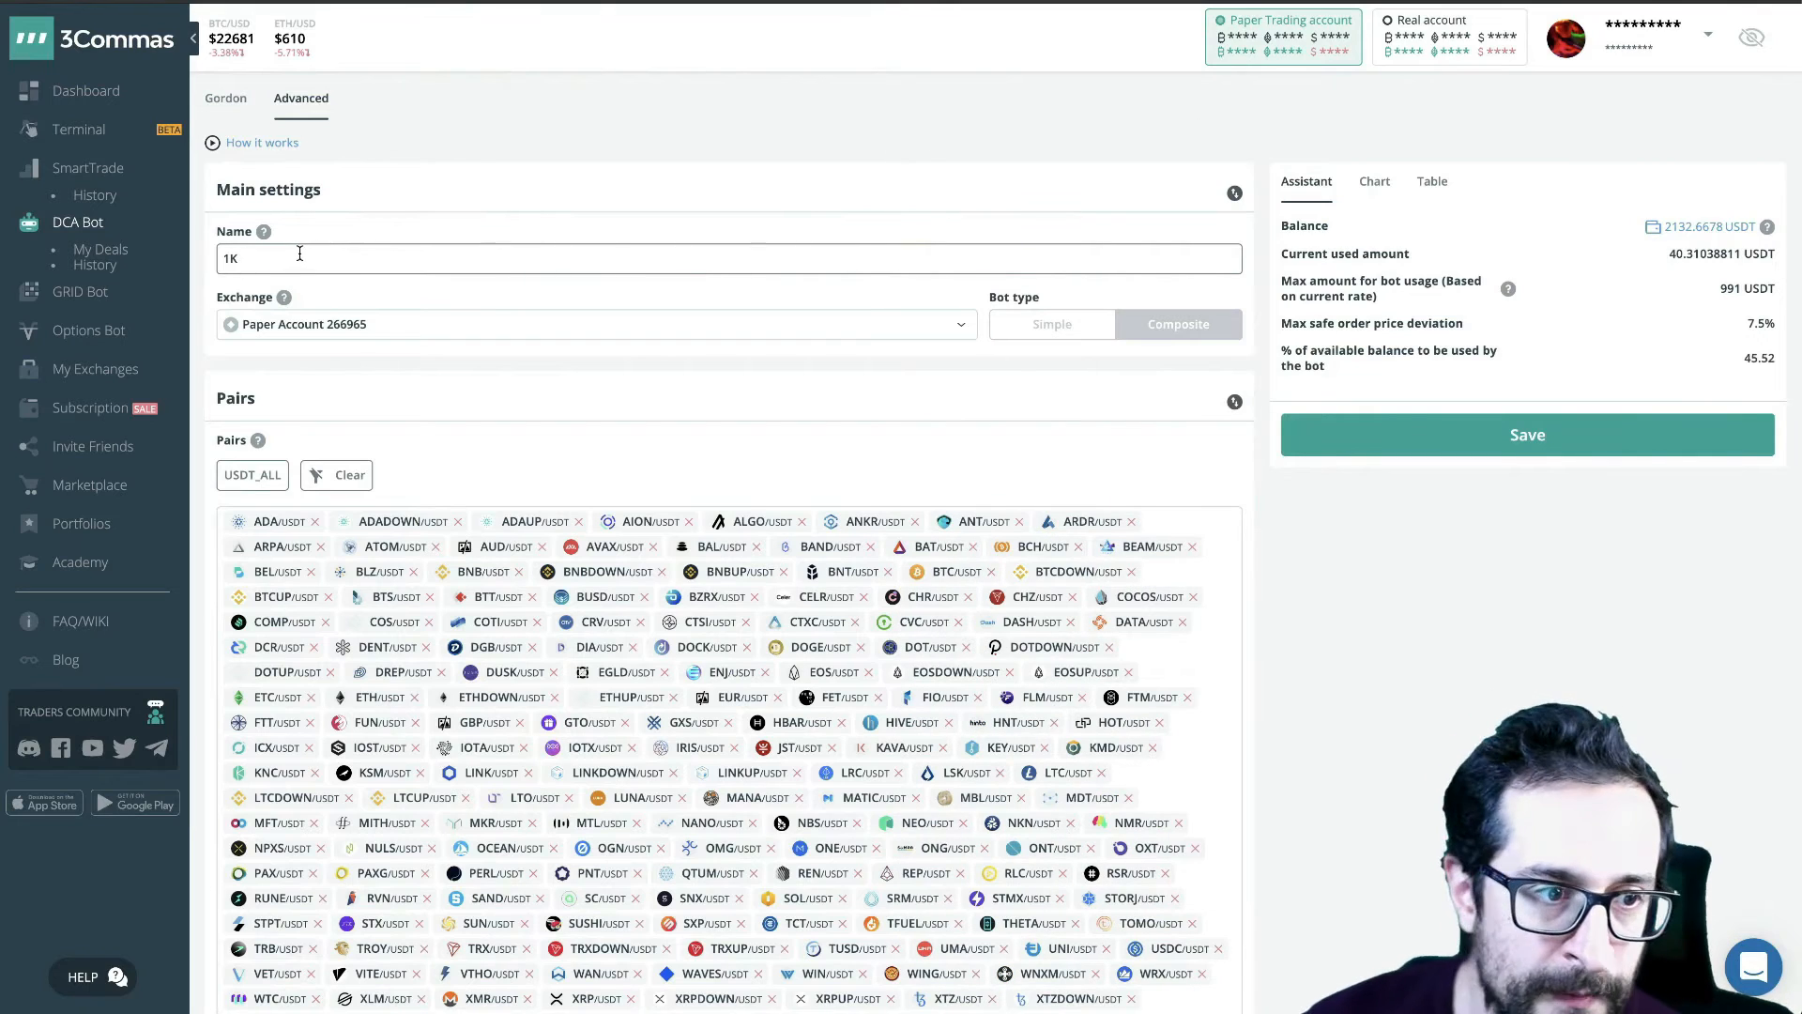
- Check the naming notes and the pair list, and extend the bot name to "1K USDT/ALL -"
key(super+Tab)
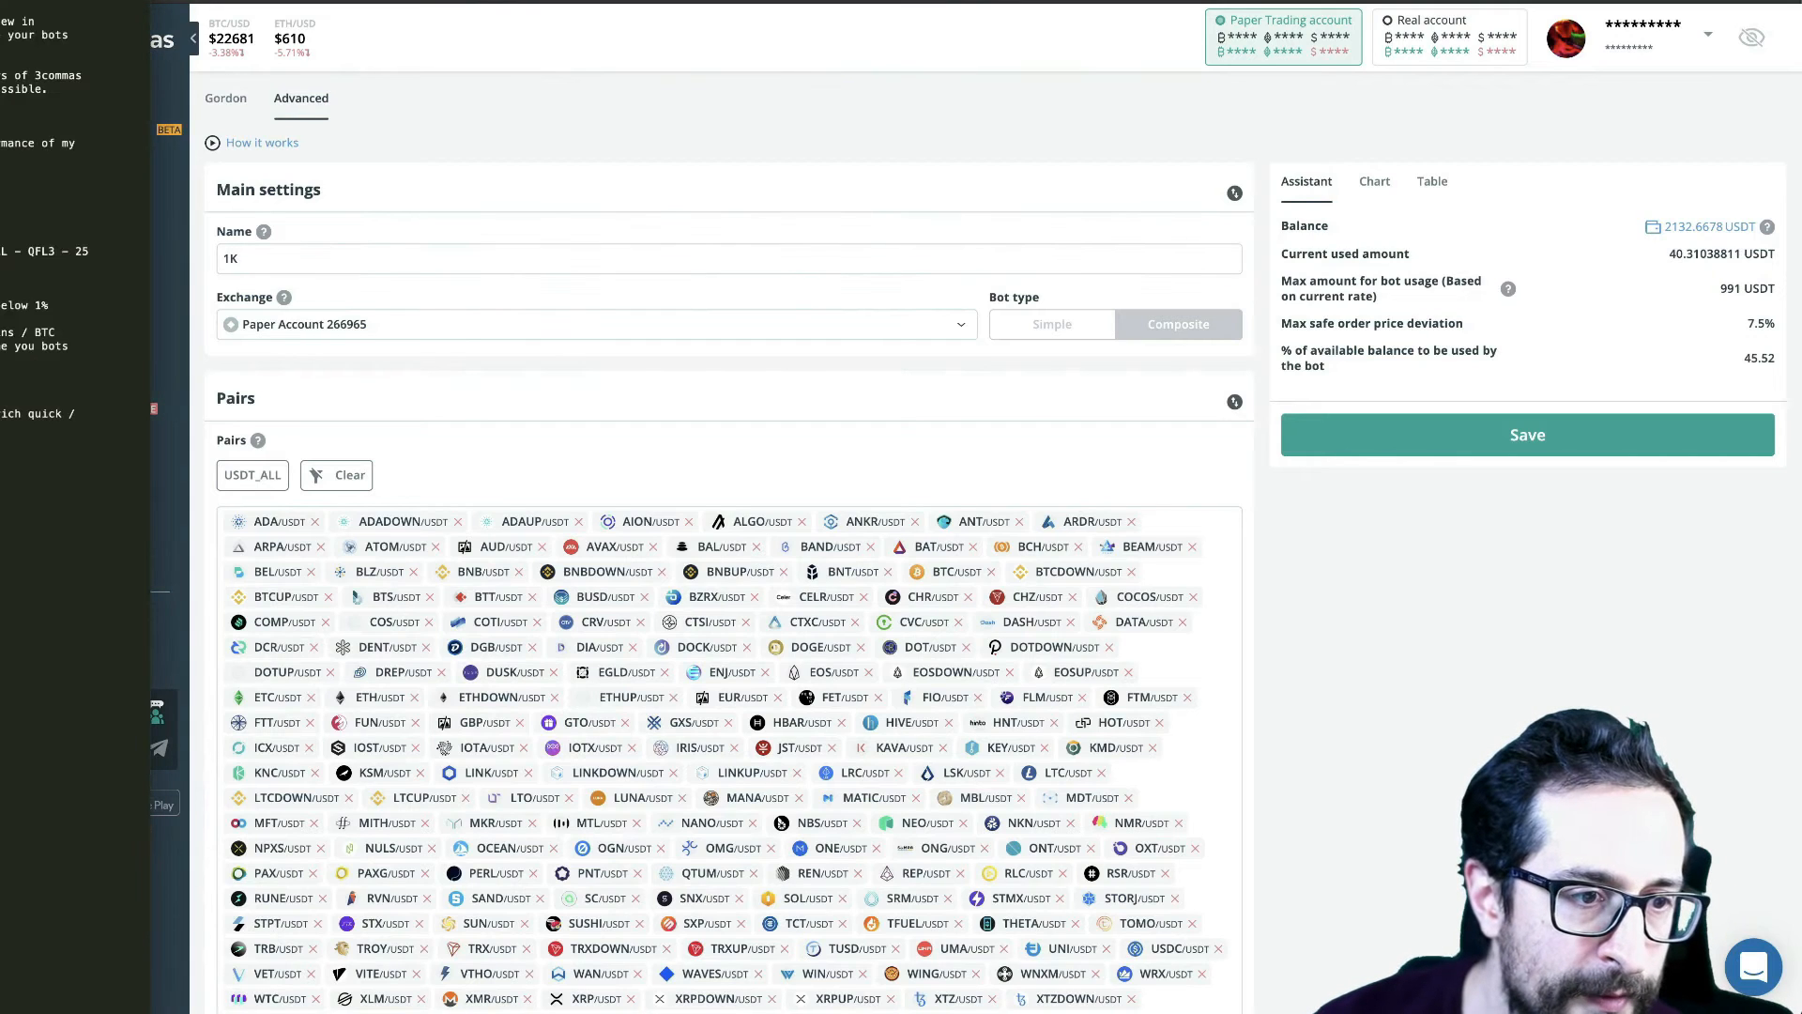
key(super+Tab)
scroll(535, 831, down, 4)
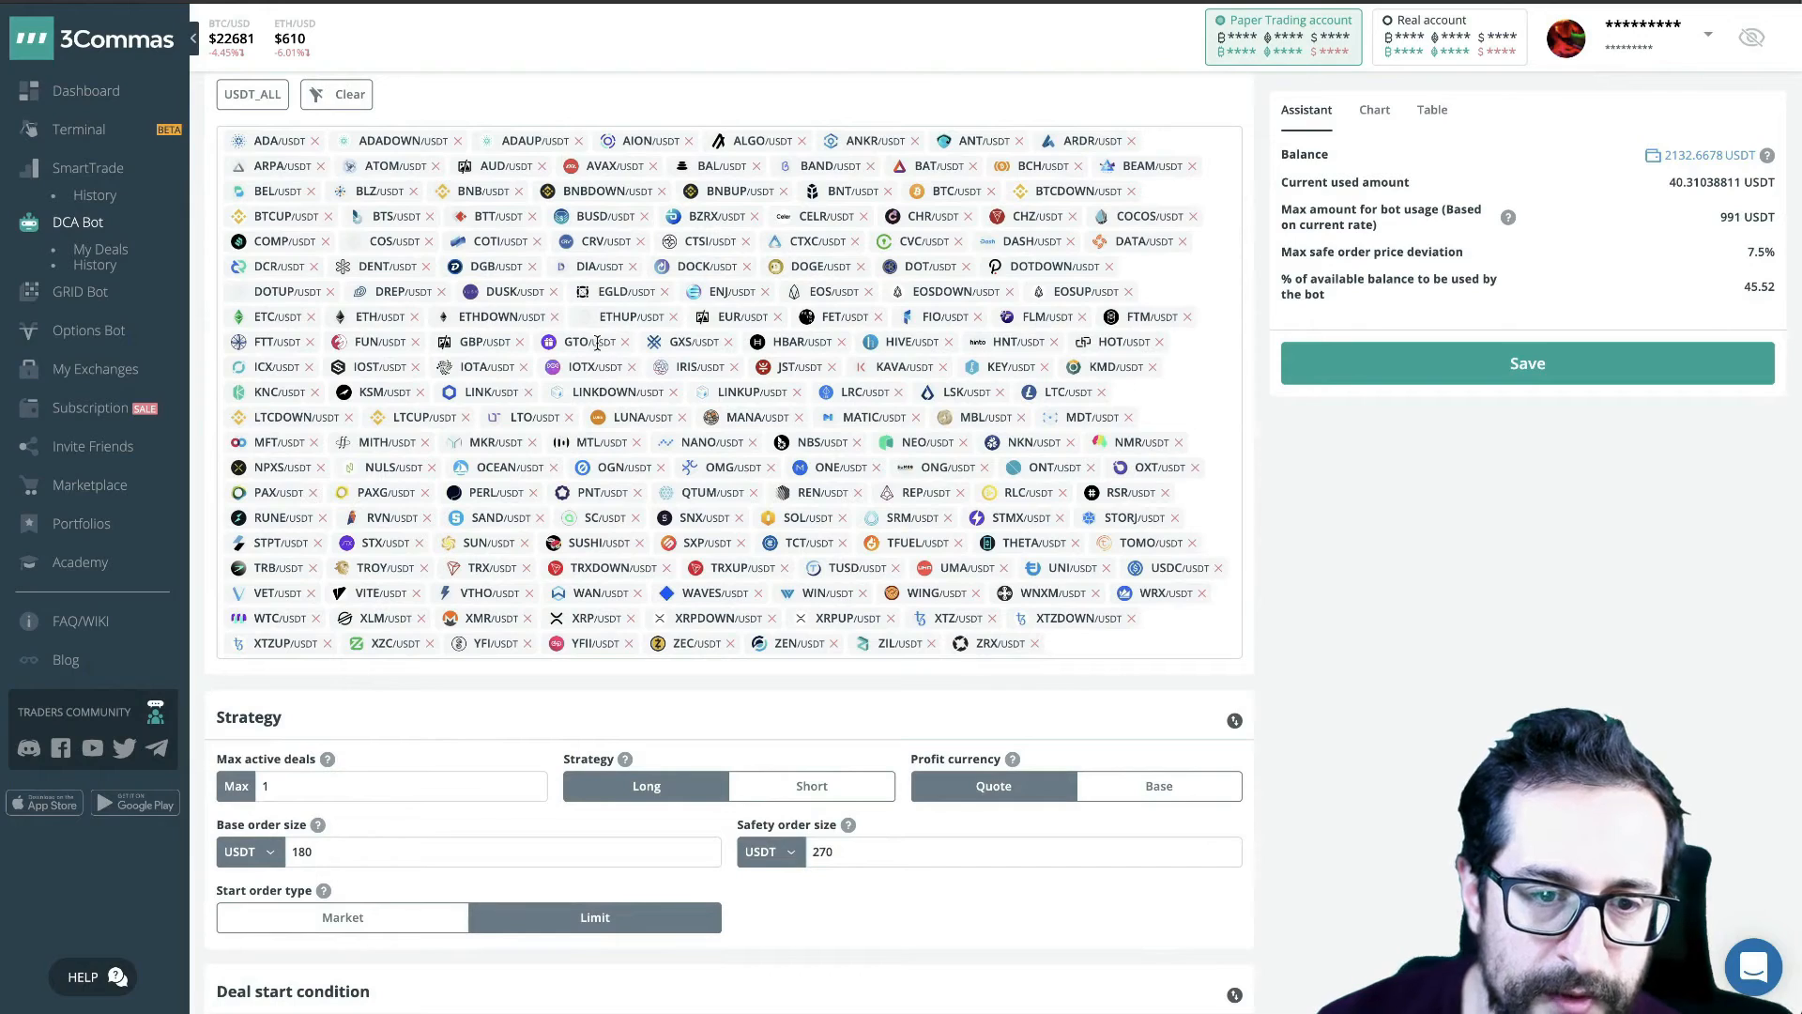
scroll(741, 488, up, 5)
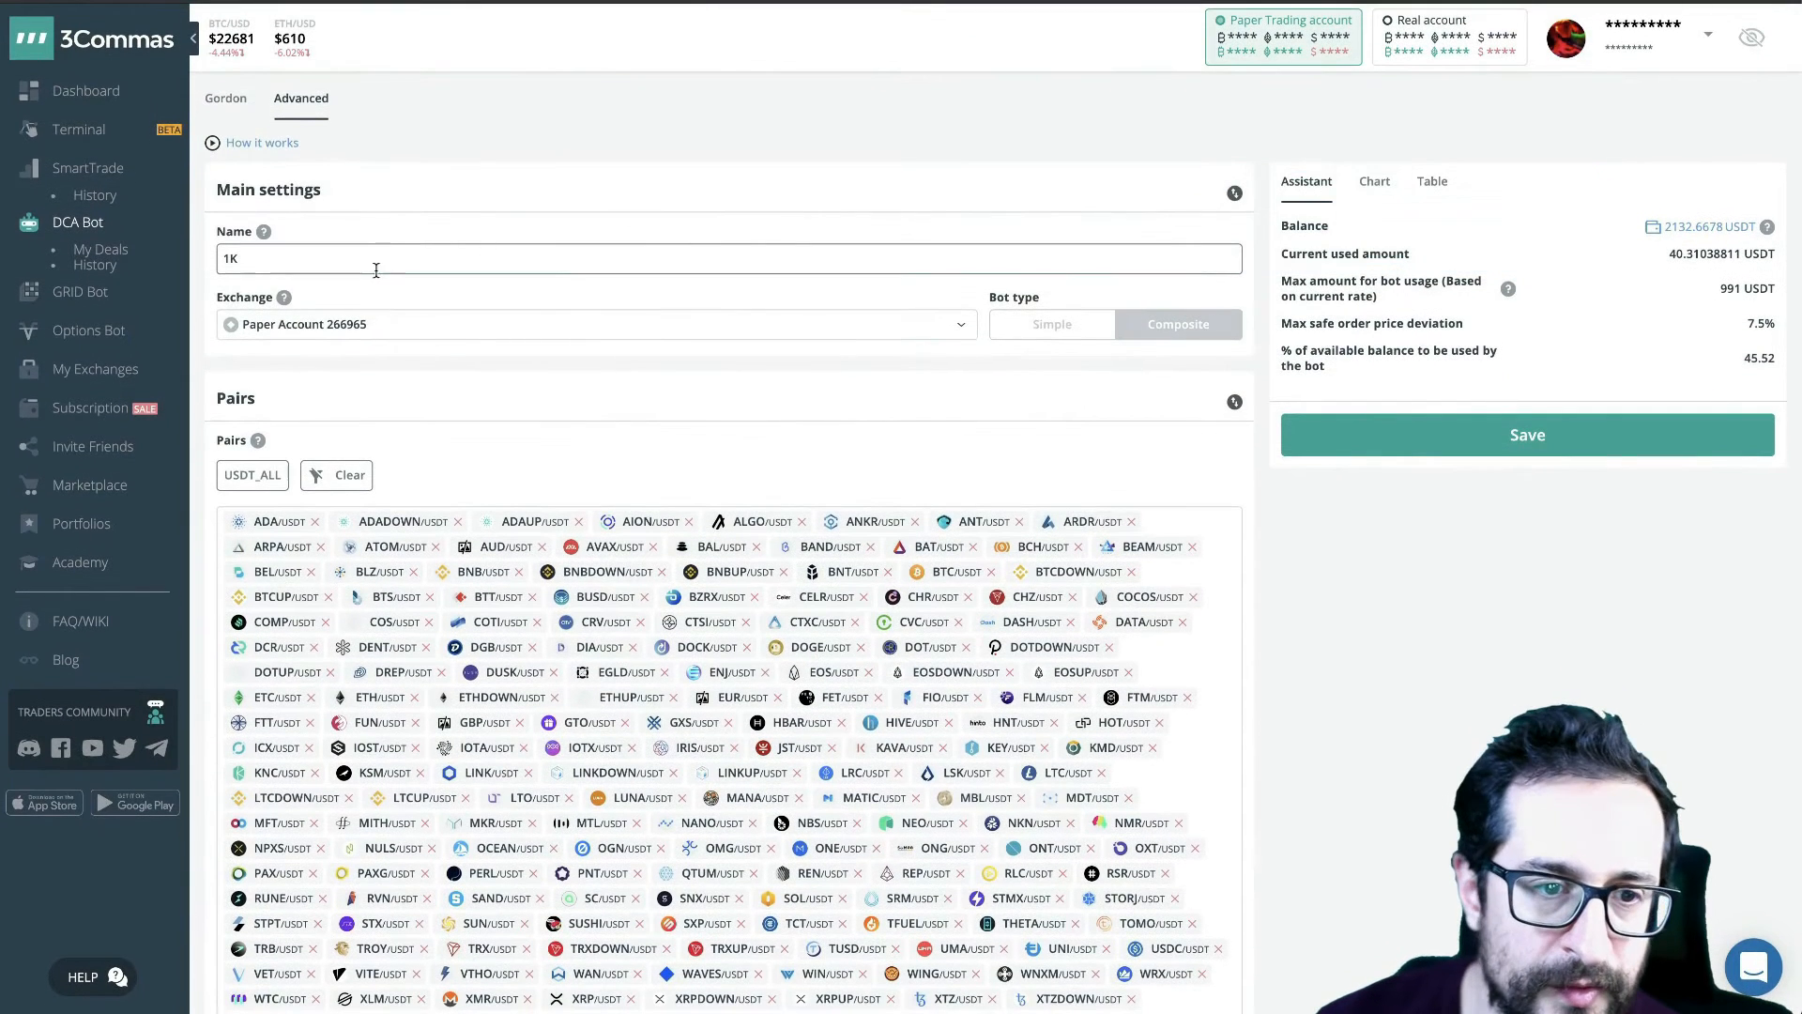
click(374, 261)
text(USDT)
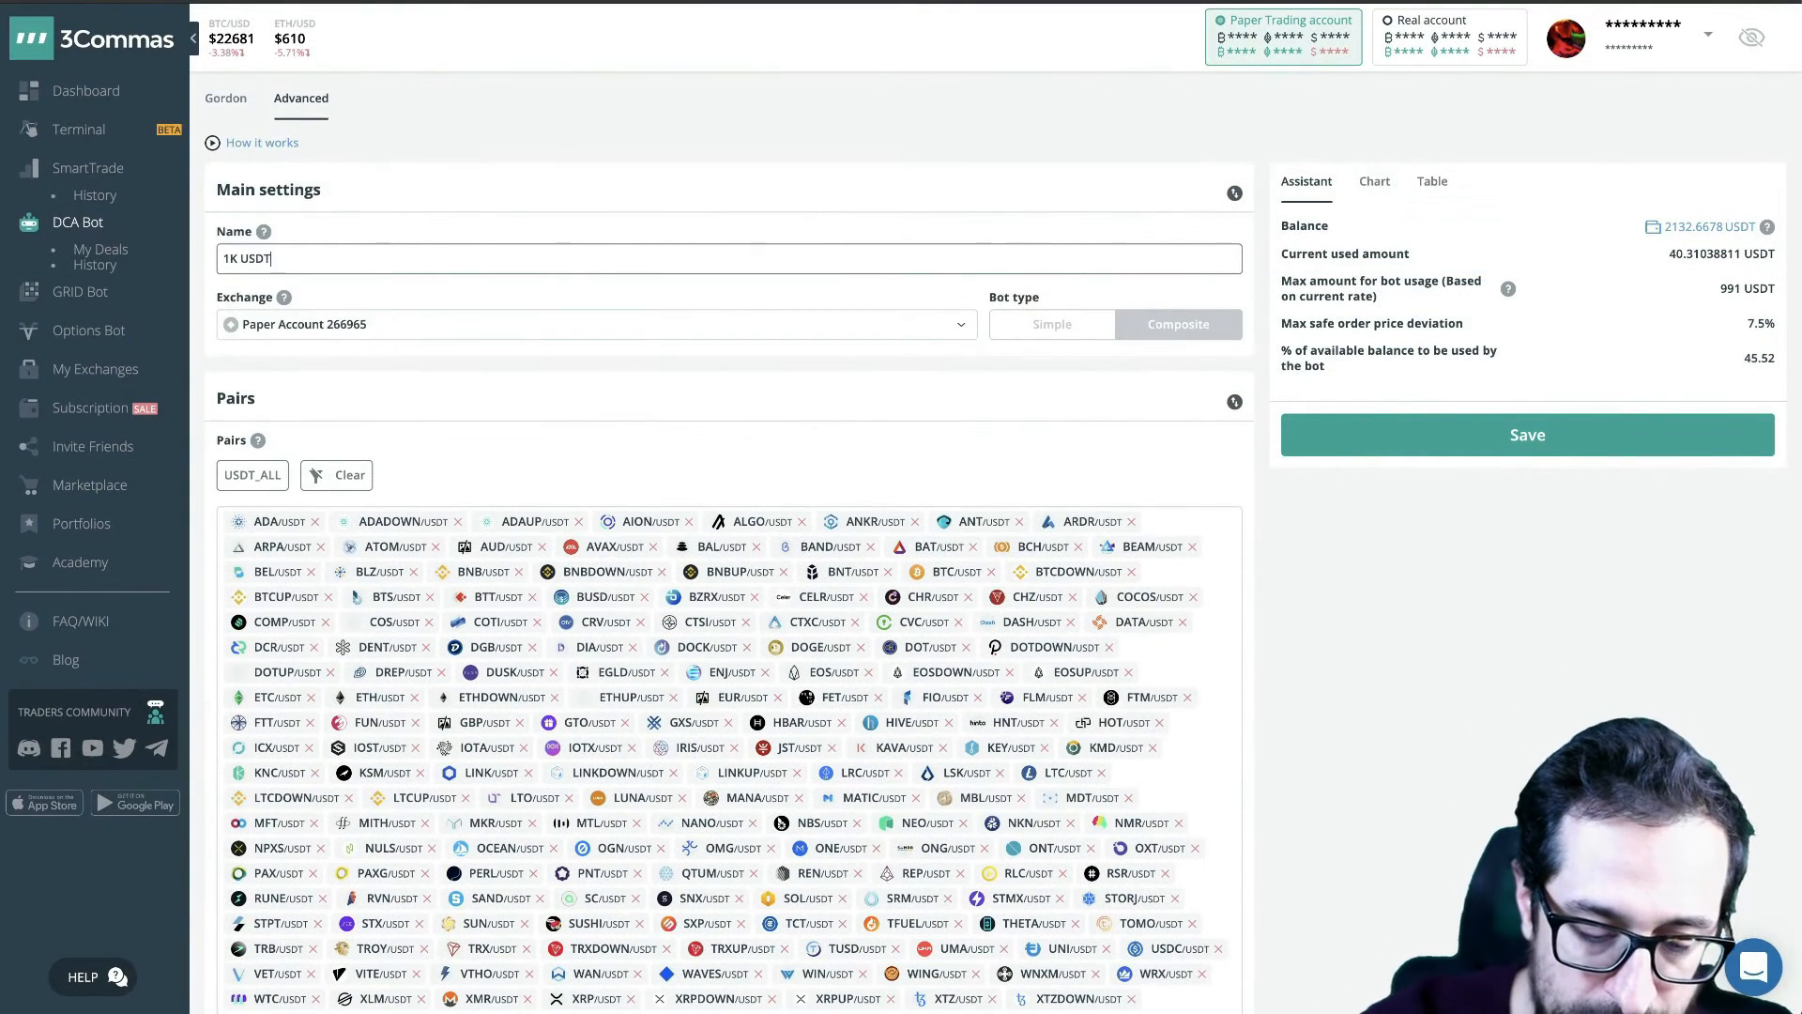
text(/ALL -)
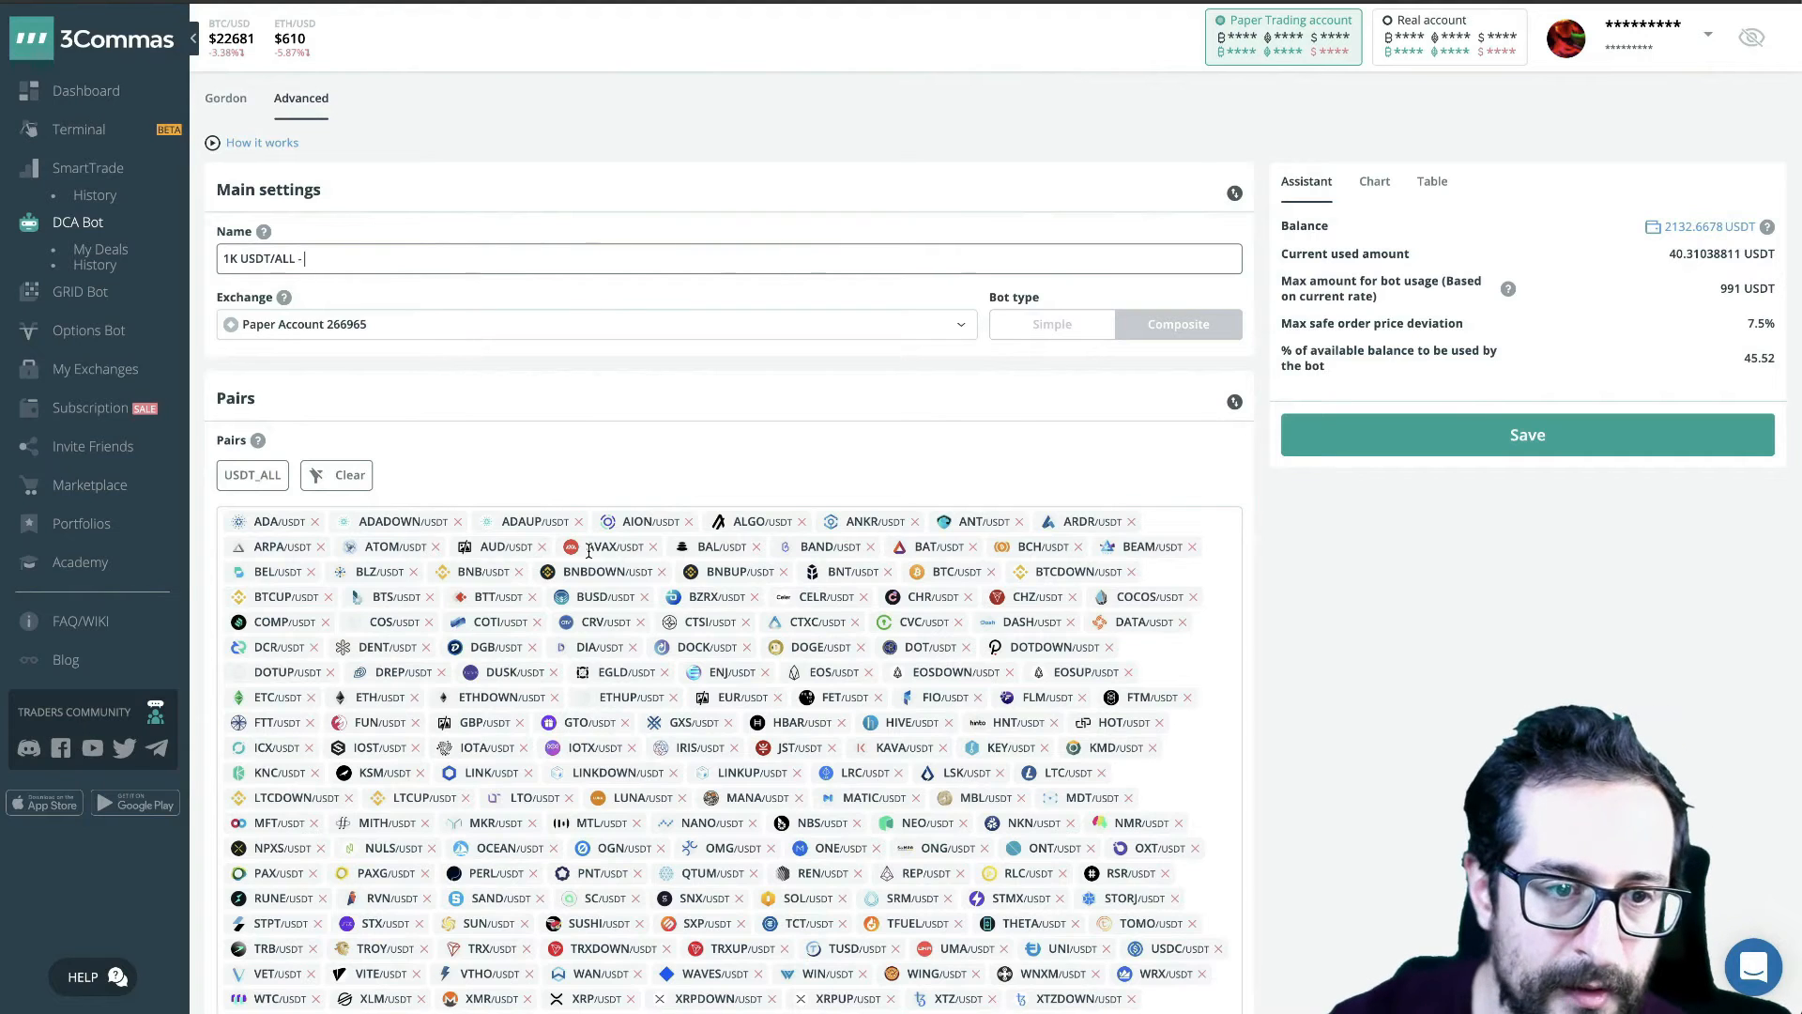
- Check the deal start condition and extend the bot name to "1K USDT/ALL - QFL3 -"
scroll(596, 657, down, 10)
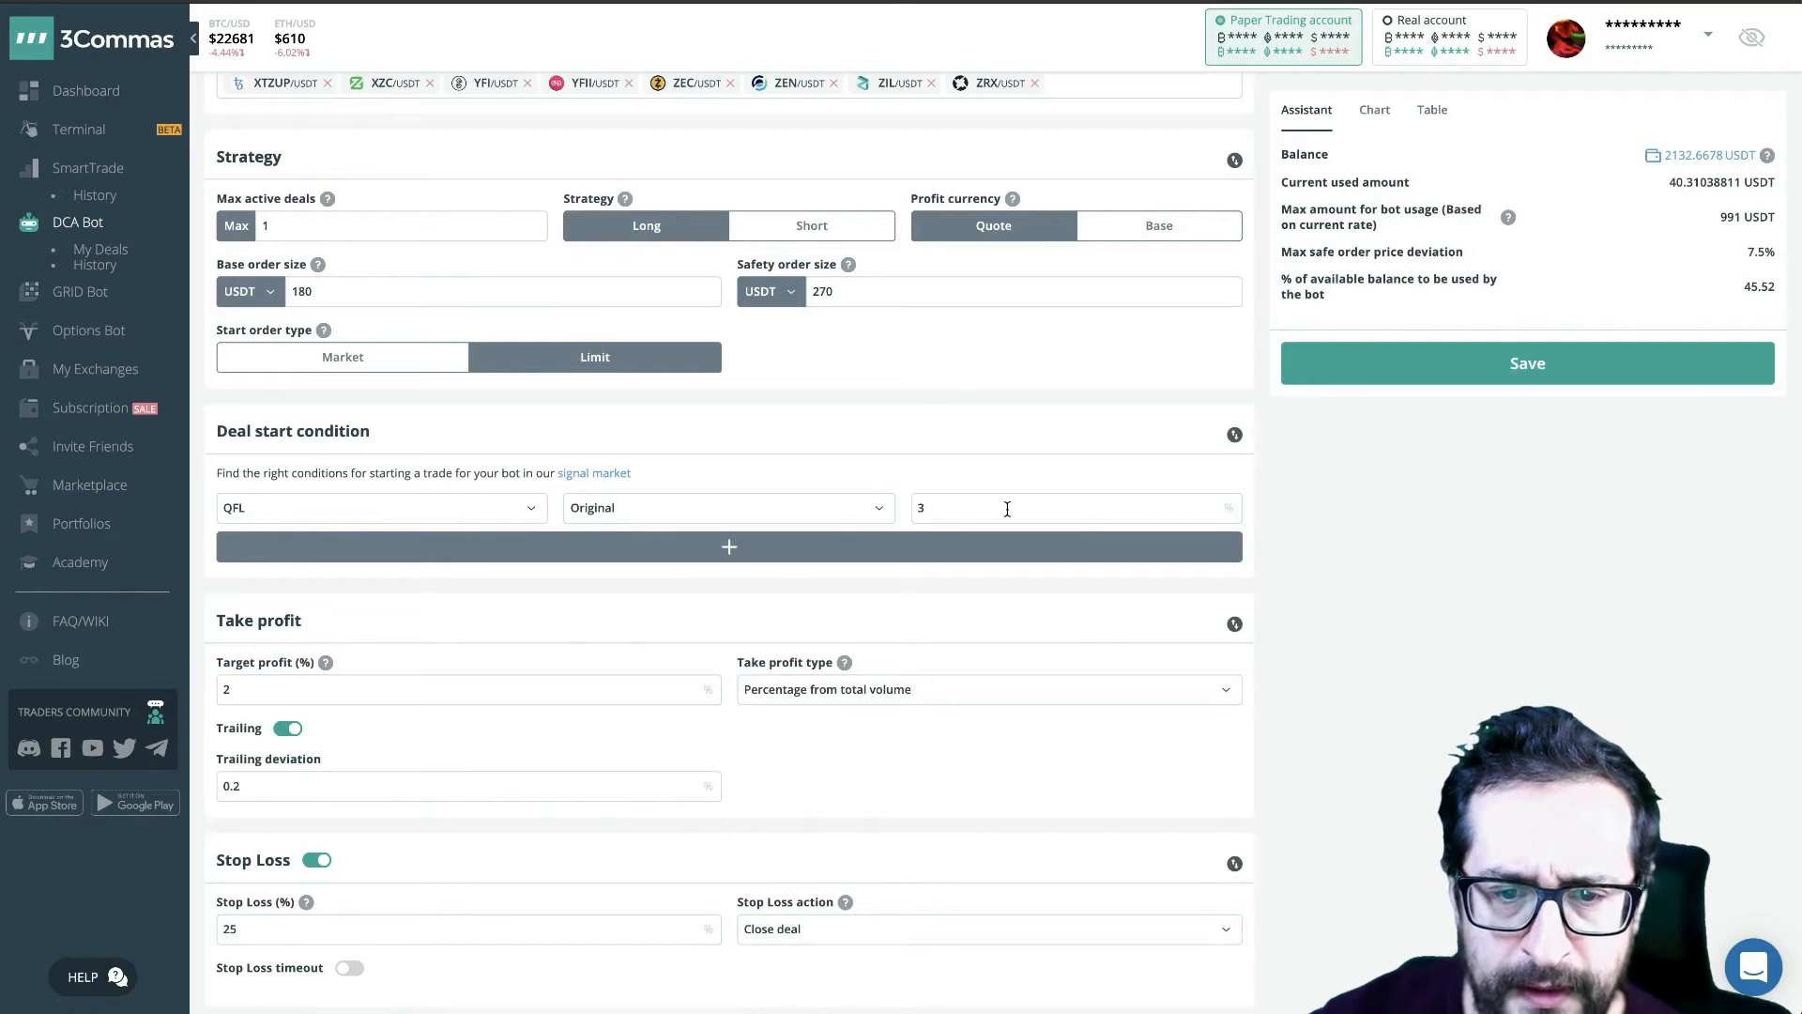
scroll(1007, 508, up, 10)
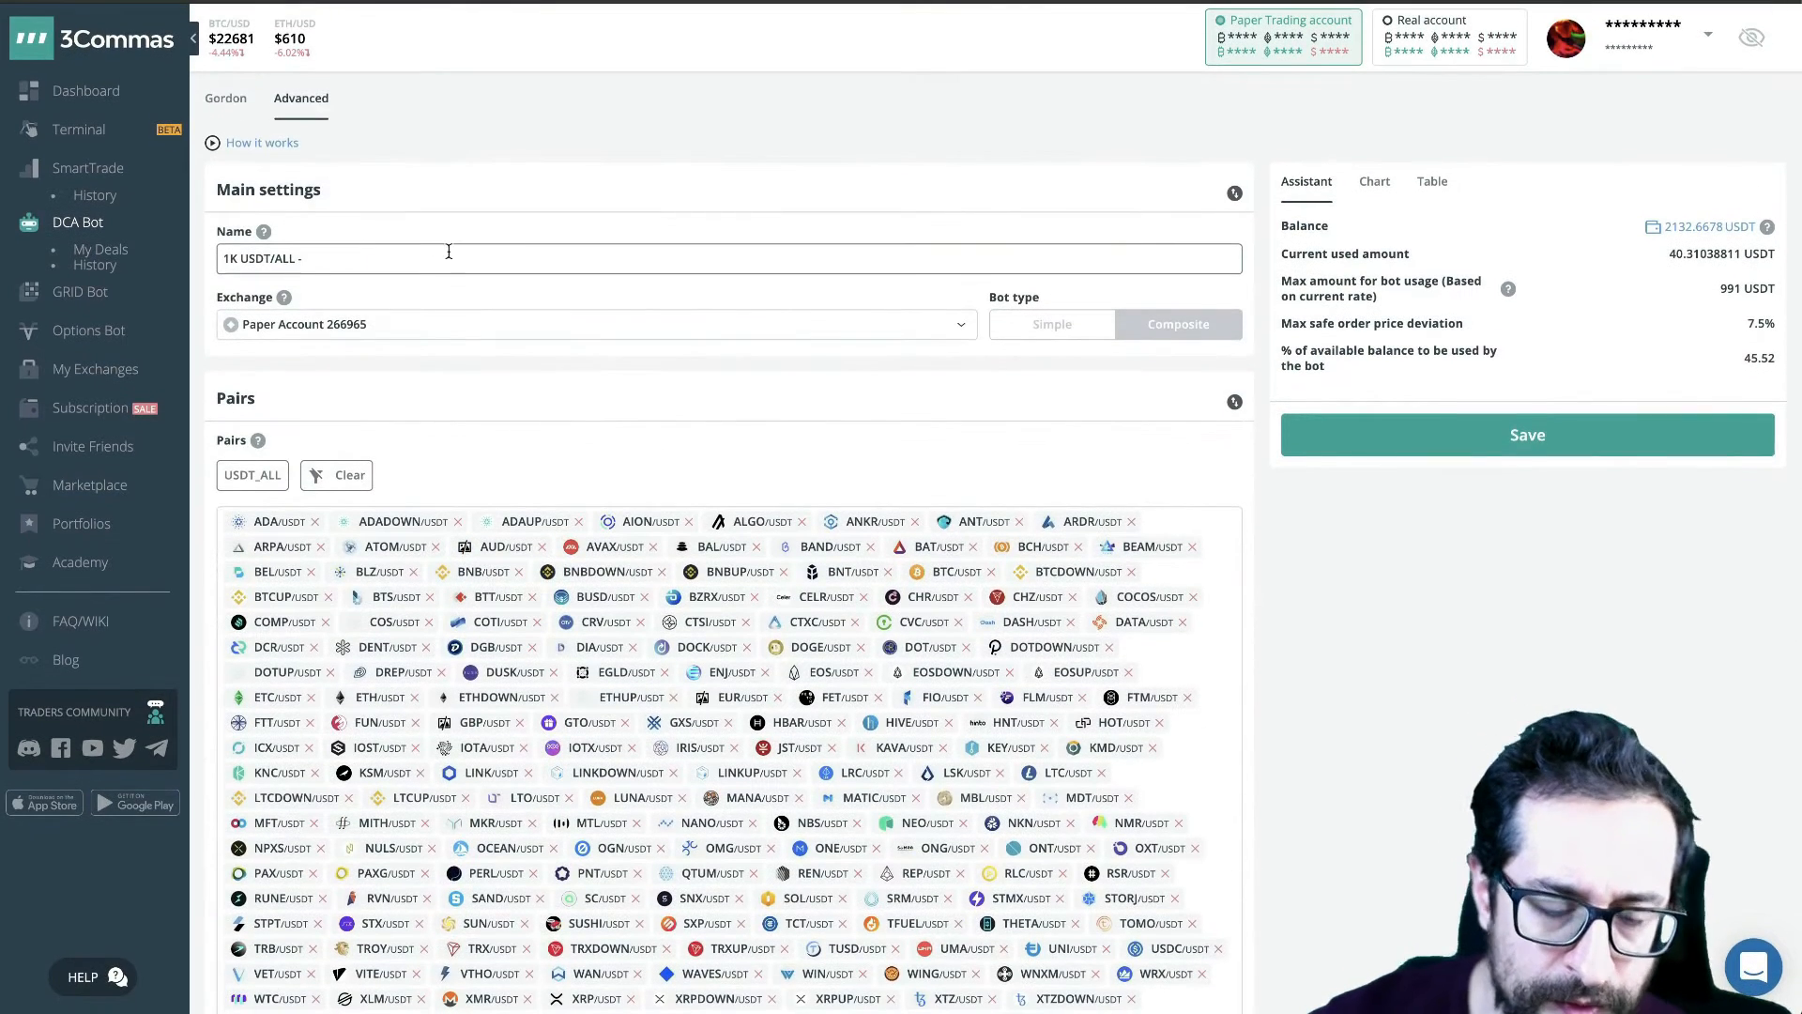
text(QFL3 -)
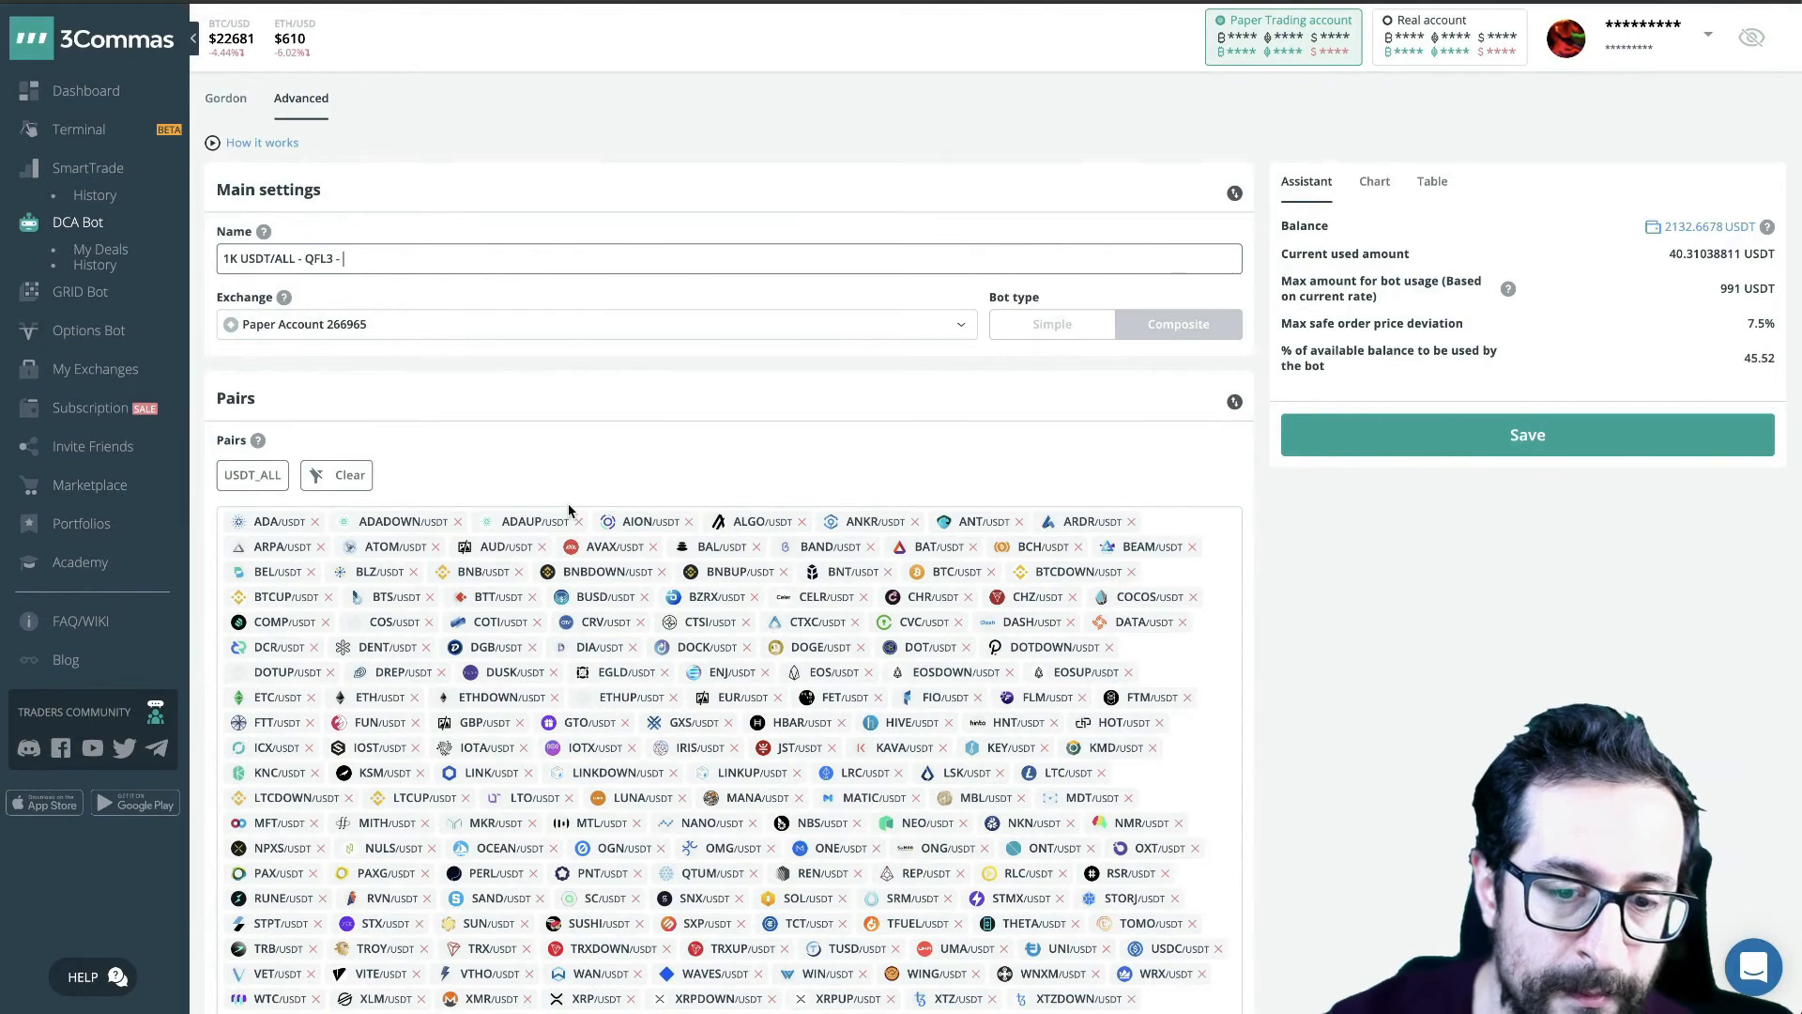
- Check the available QFL types in the deal start condition and change the bot name to "1K USDT/ALL - QFL3 riskier -"
scroll(680, 747, down, 8)
click(716, 665)
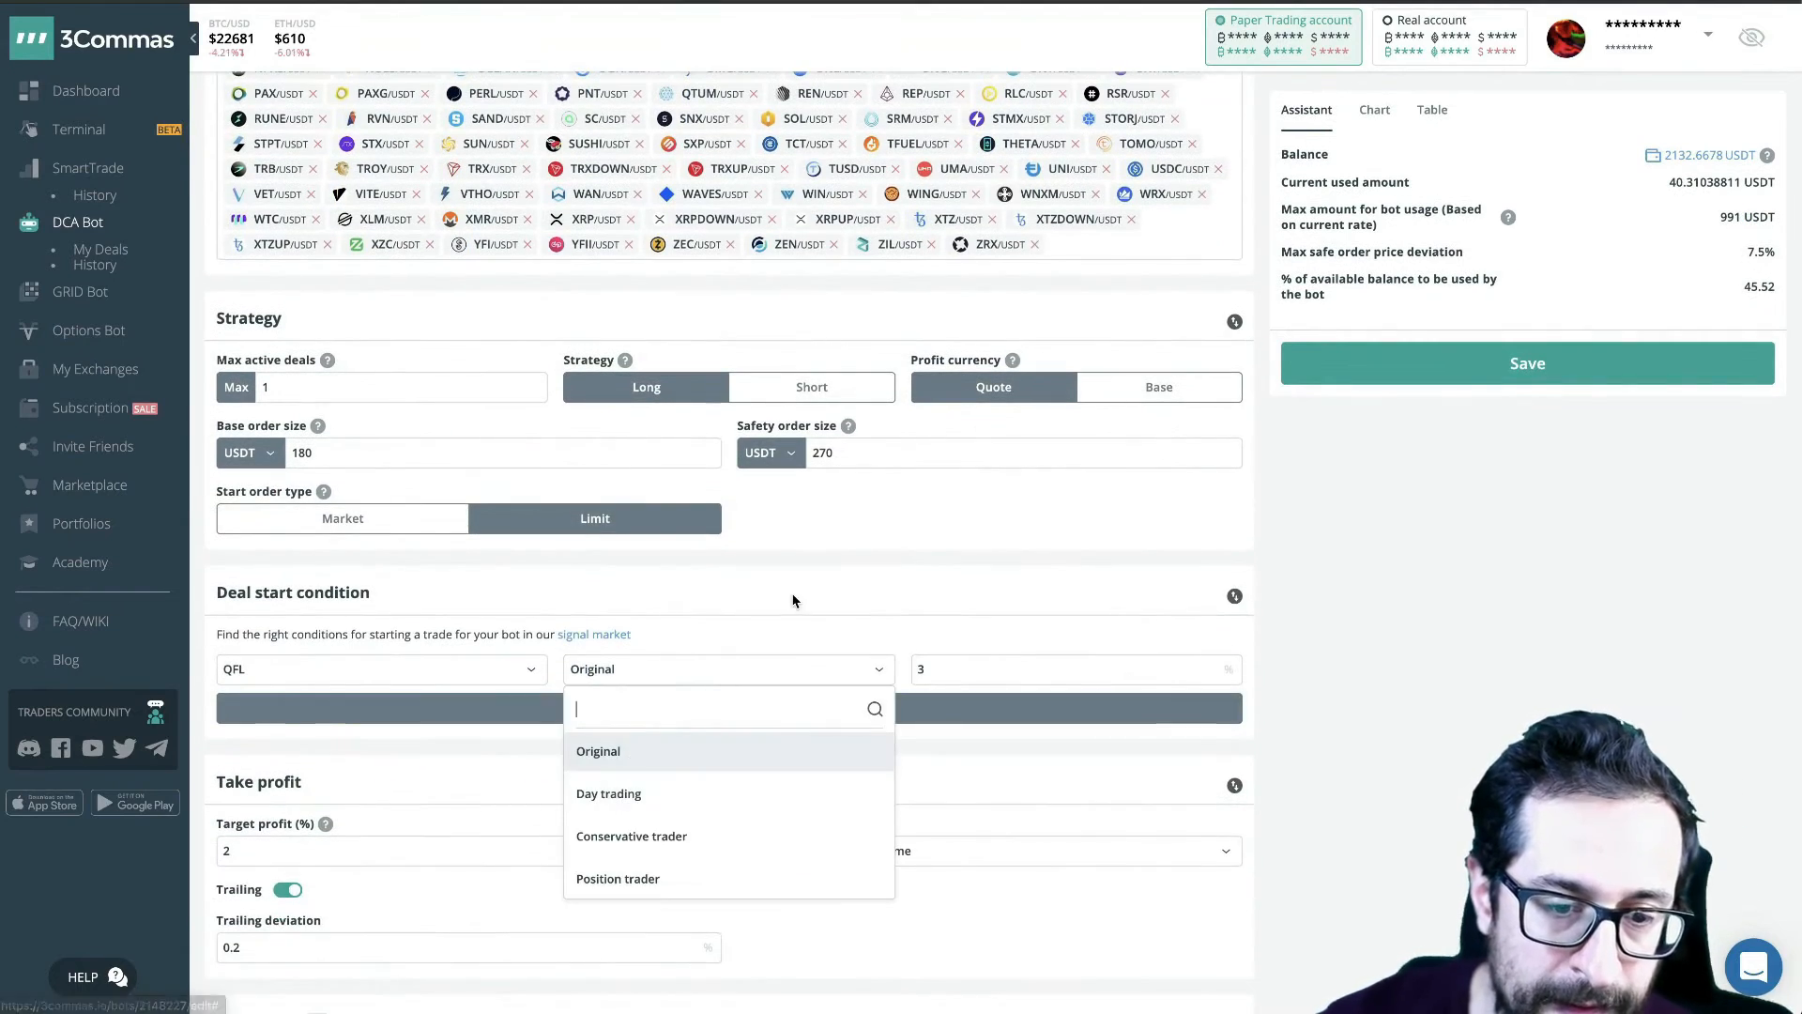
click(809, 561)
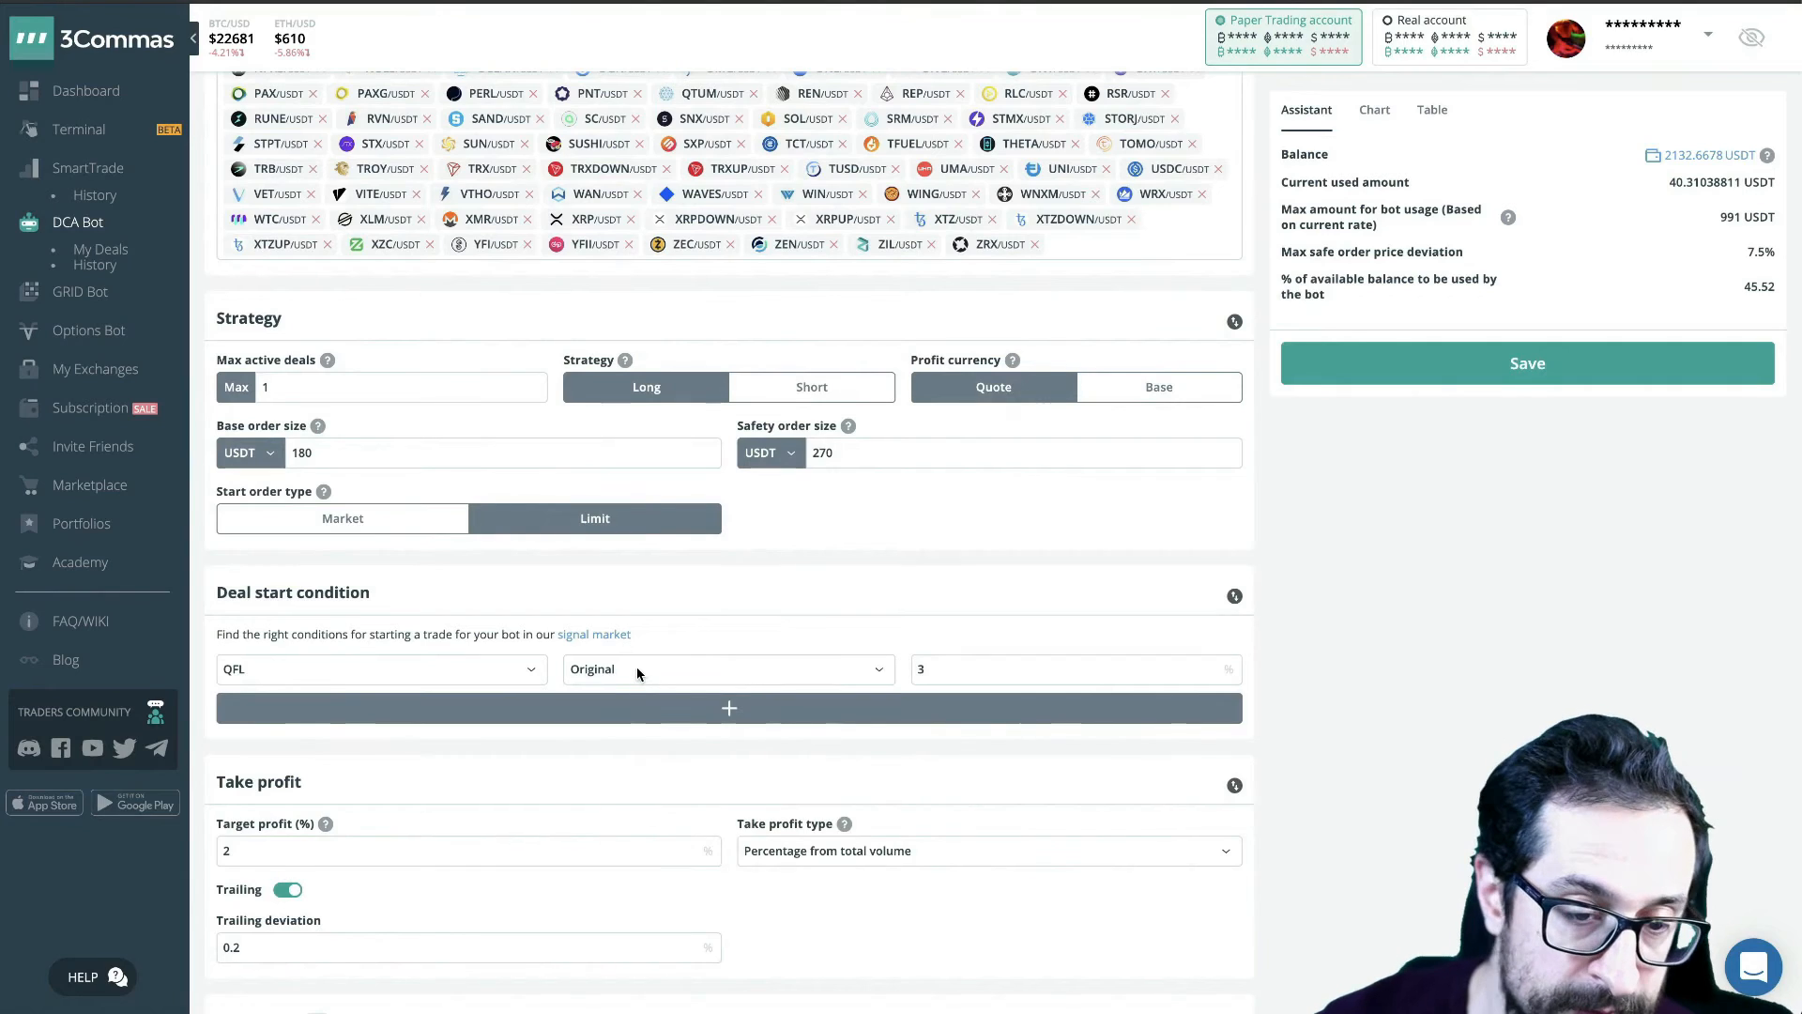
scroll(636, 667, up, 8)
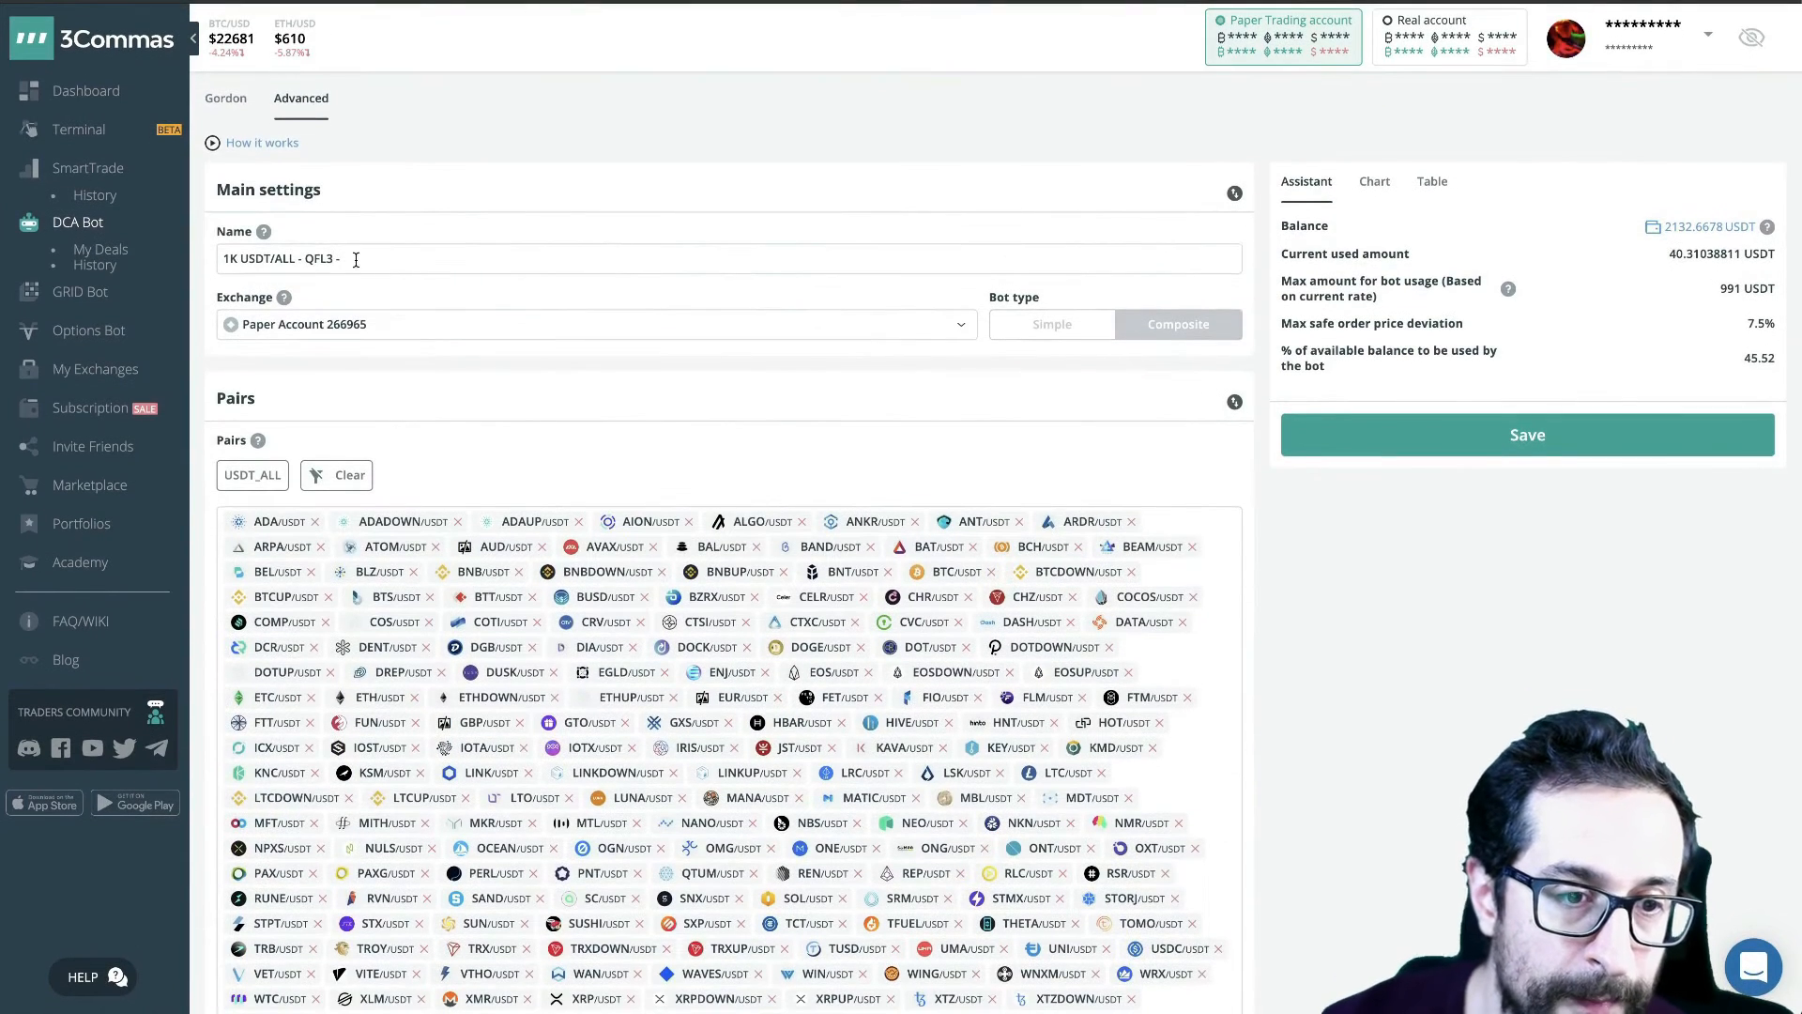
click(355, 260)
key(BackSpace)
key(BackSpace)
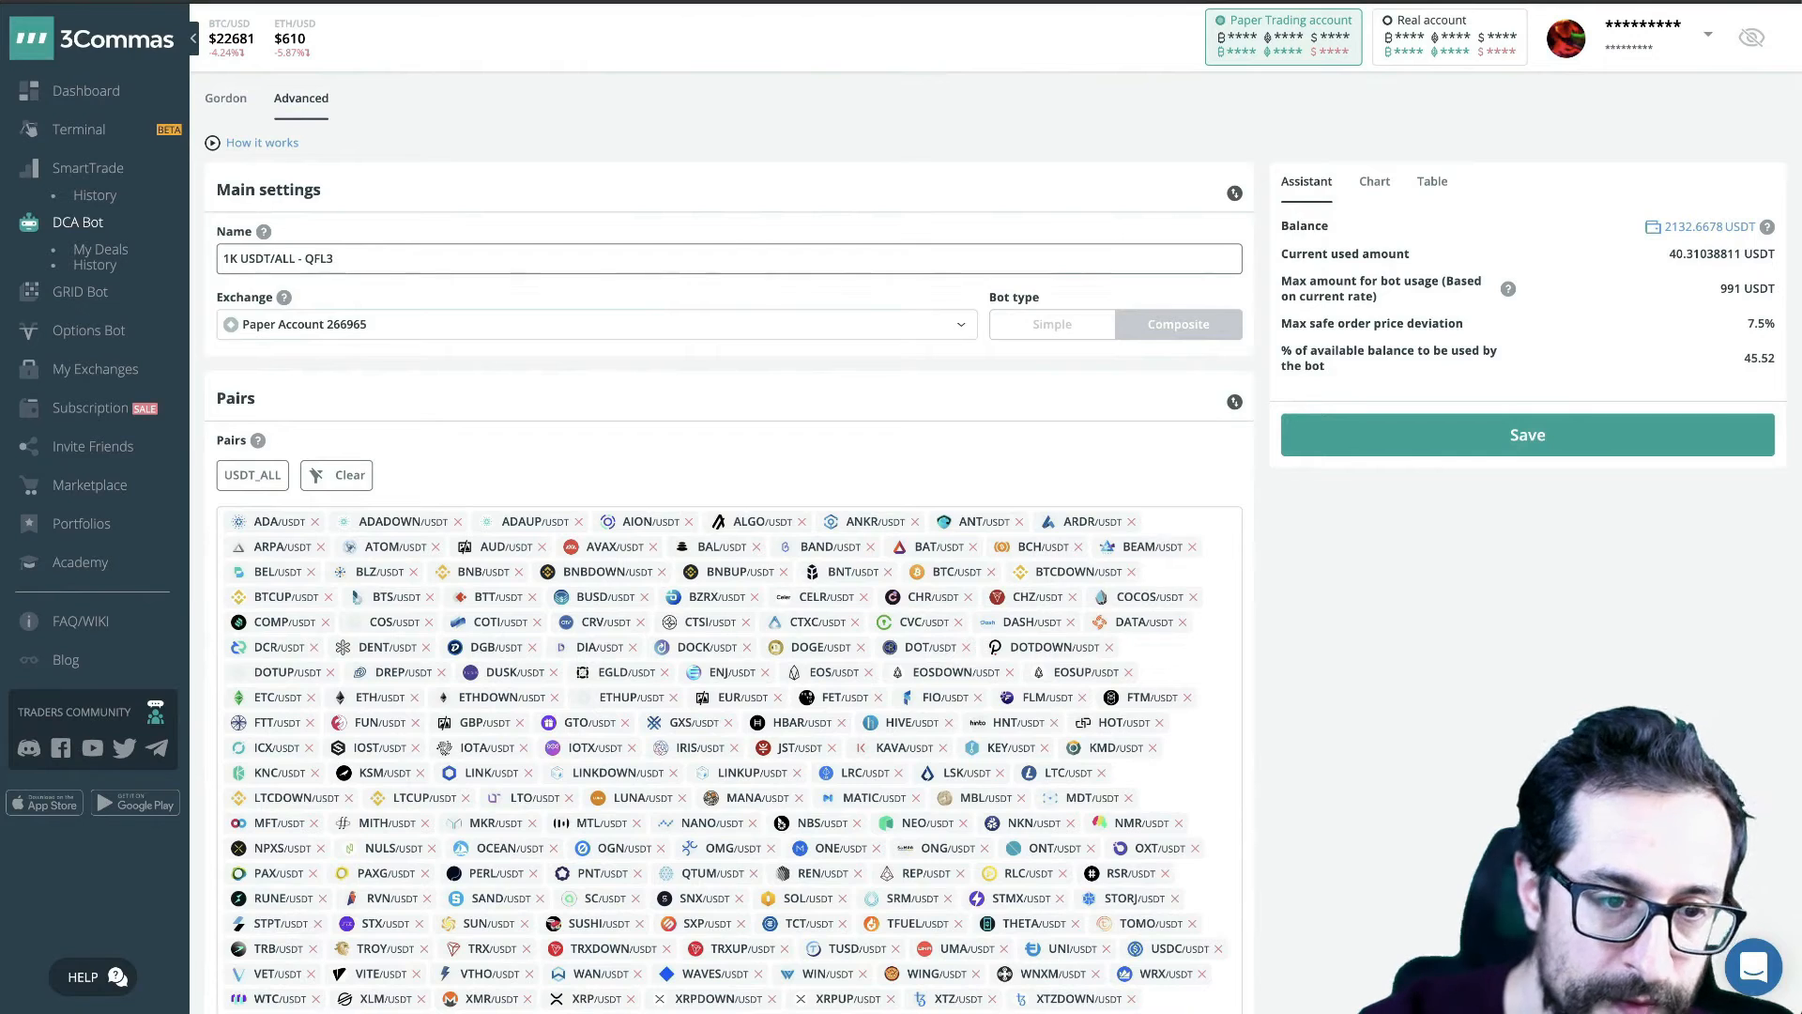
text(ri)
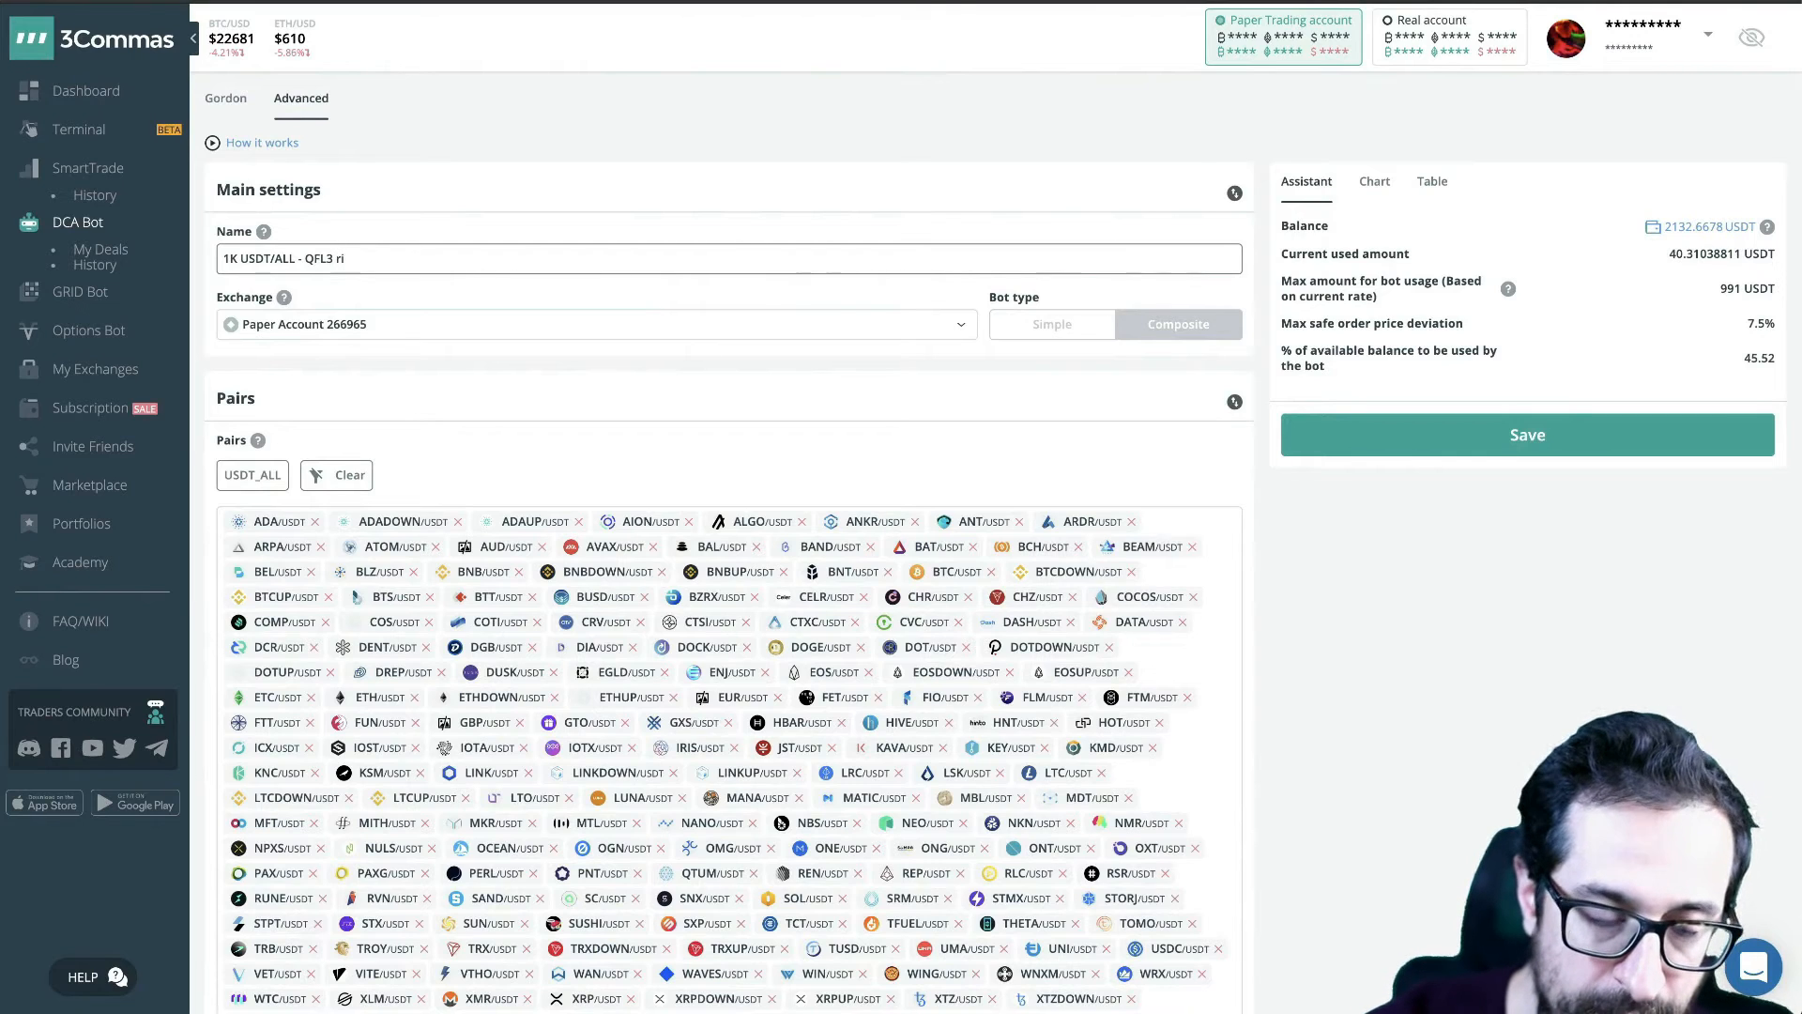
text(skier -)
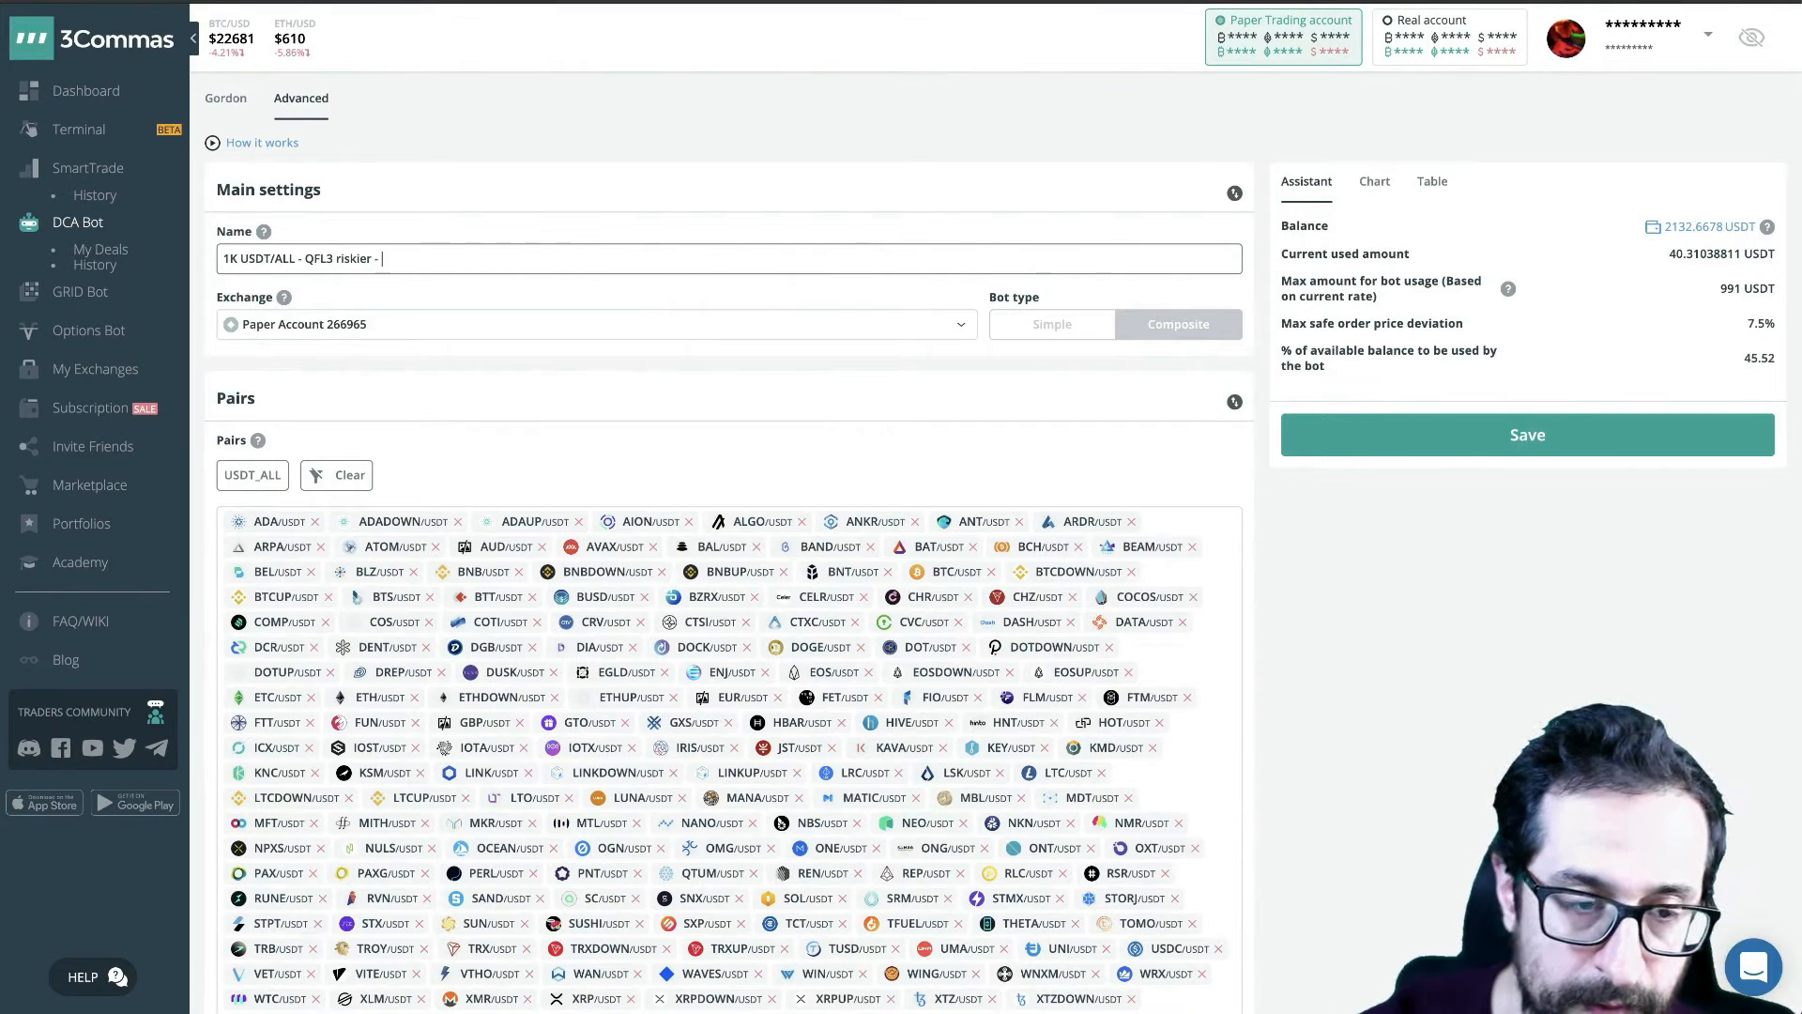
- Review the QFL type options of the deal start condition again without changing them, and return to the bot name
scroll(470, 467, down, 10)
click(664, 486)
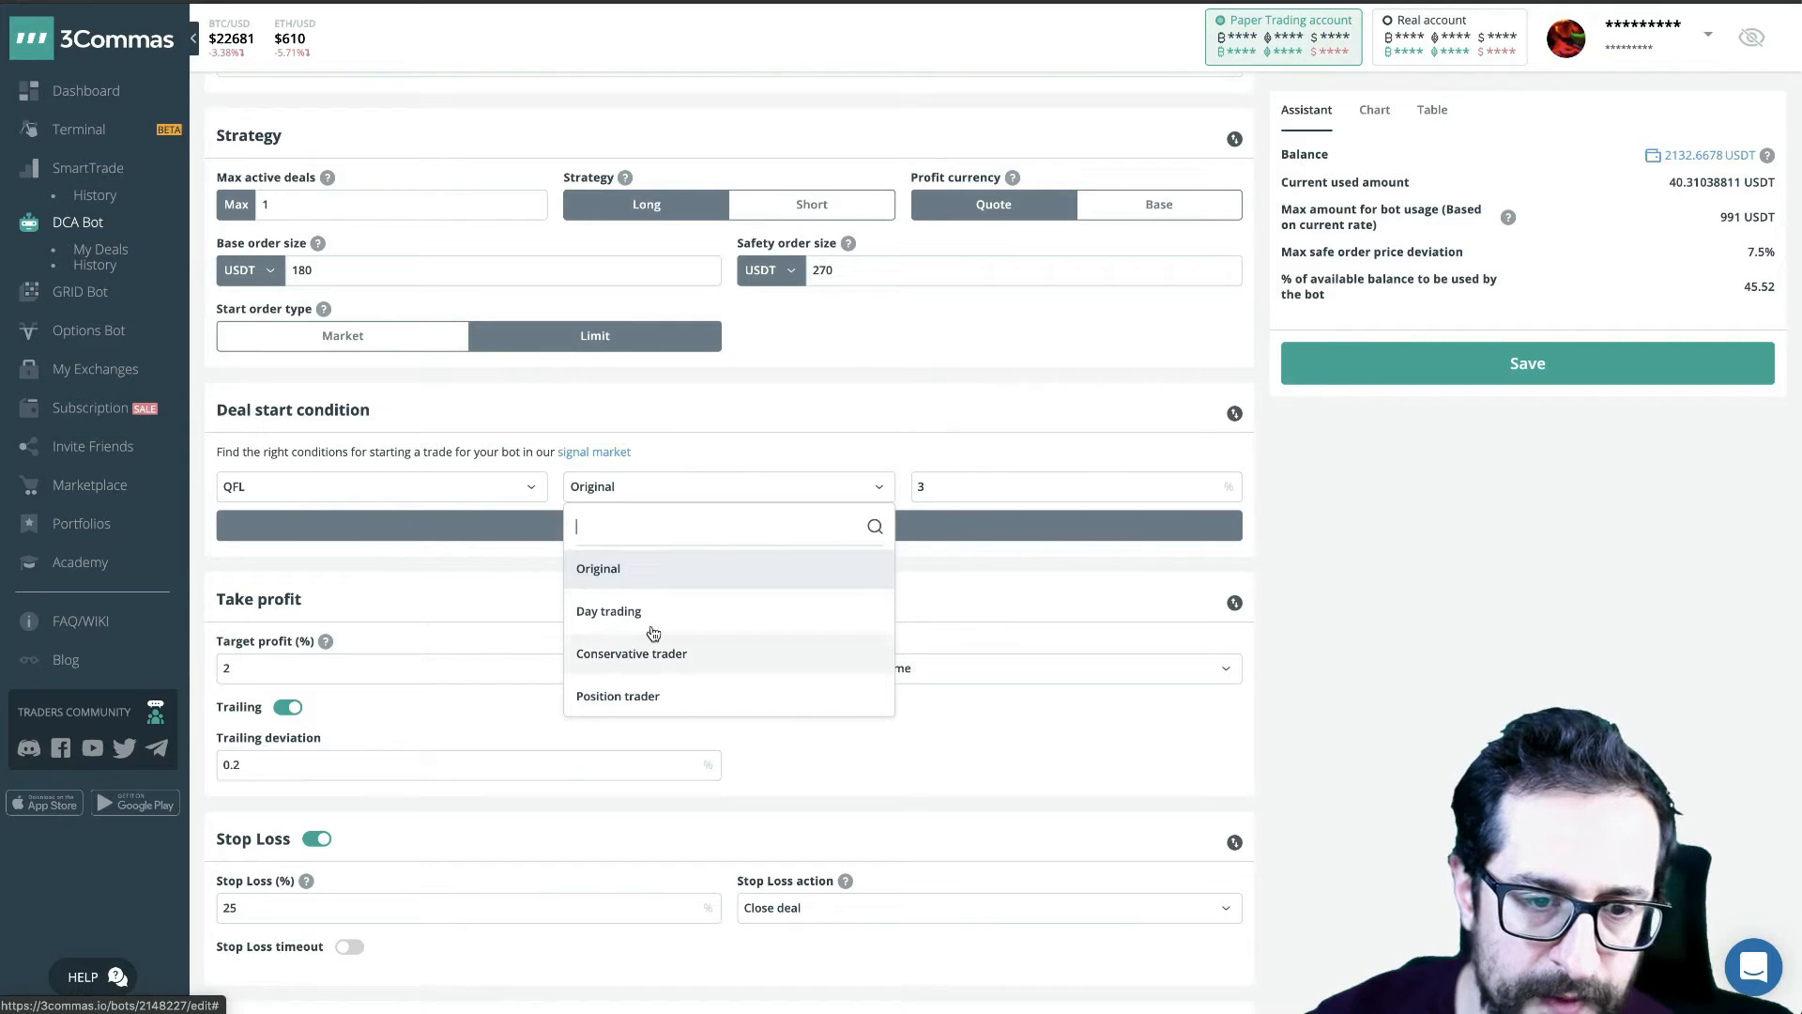
click(848, 356)
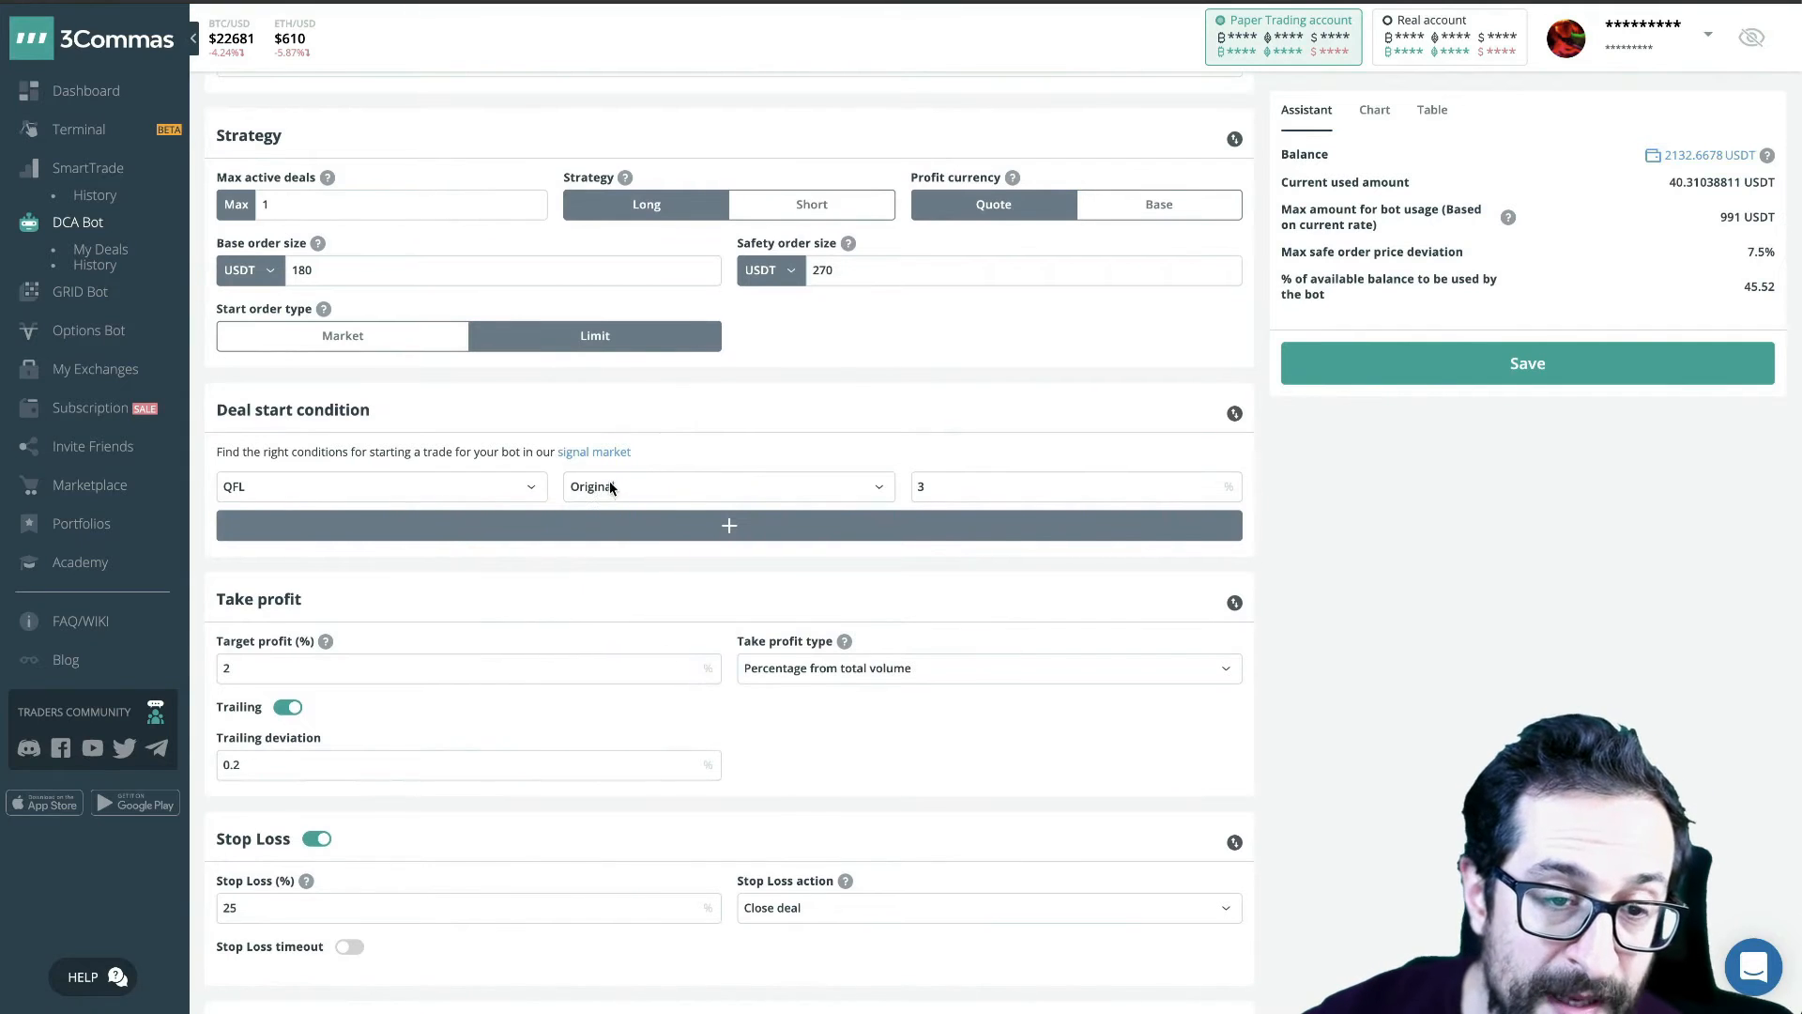
scroll(587, 492, up, 9)
click(411, 157)
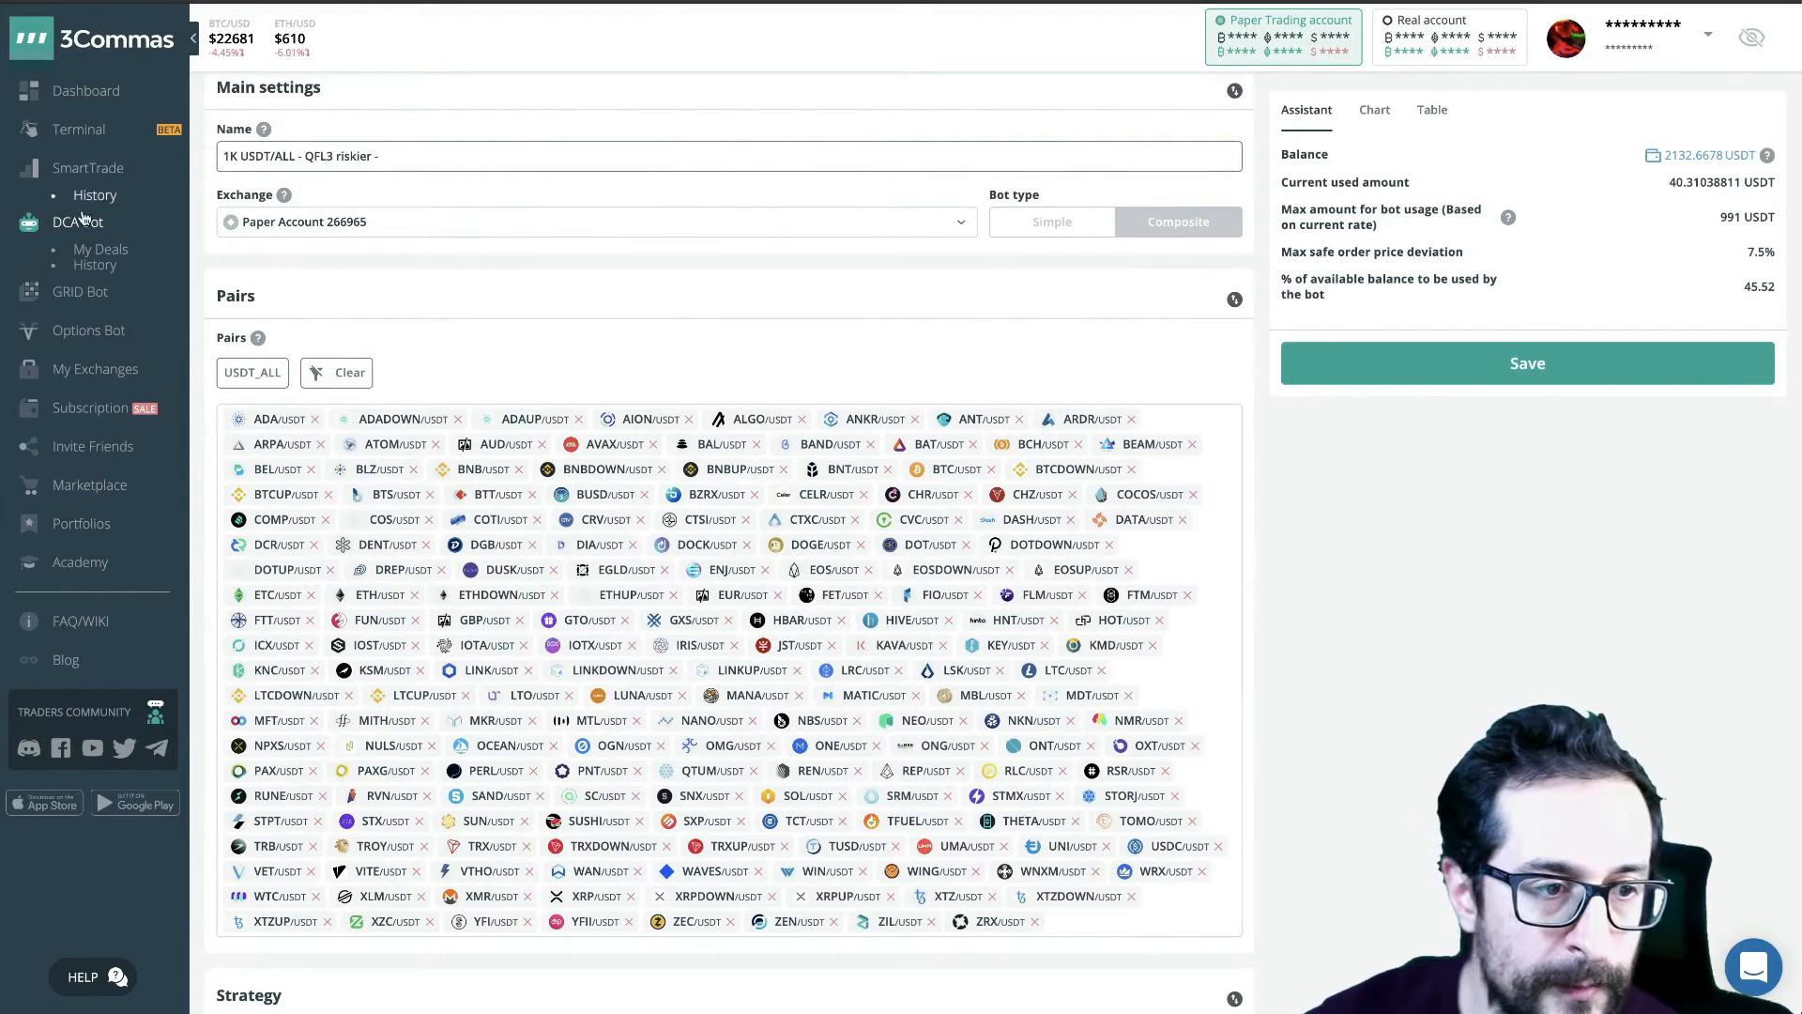
- Compare the whole bot name with the naming scheme in the notes window
key(super+Tab)
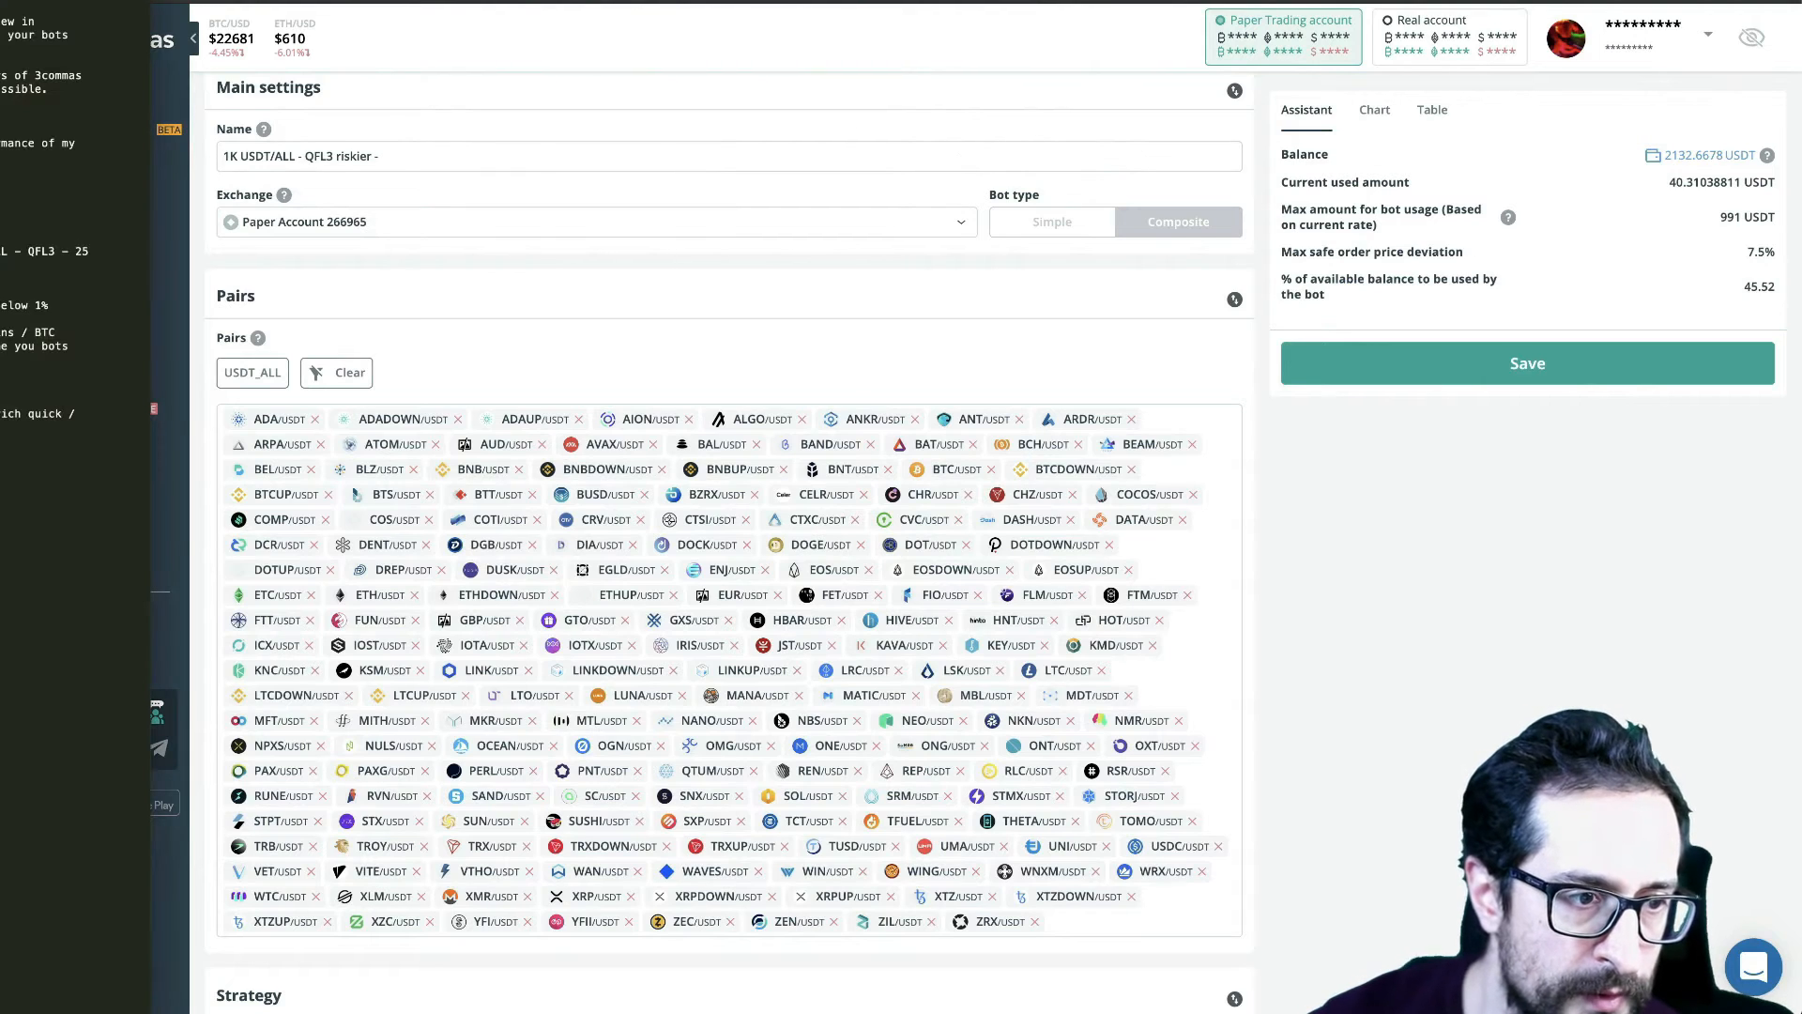
click(430, 165)
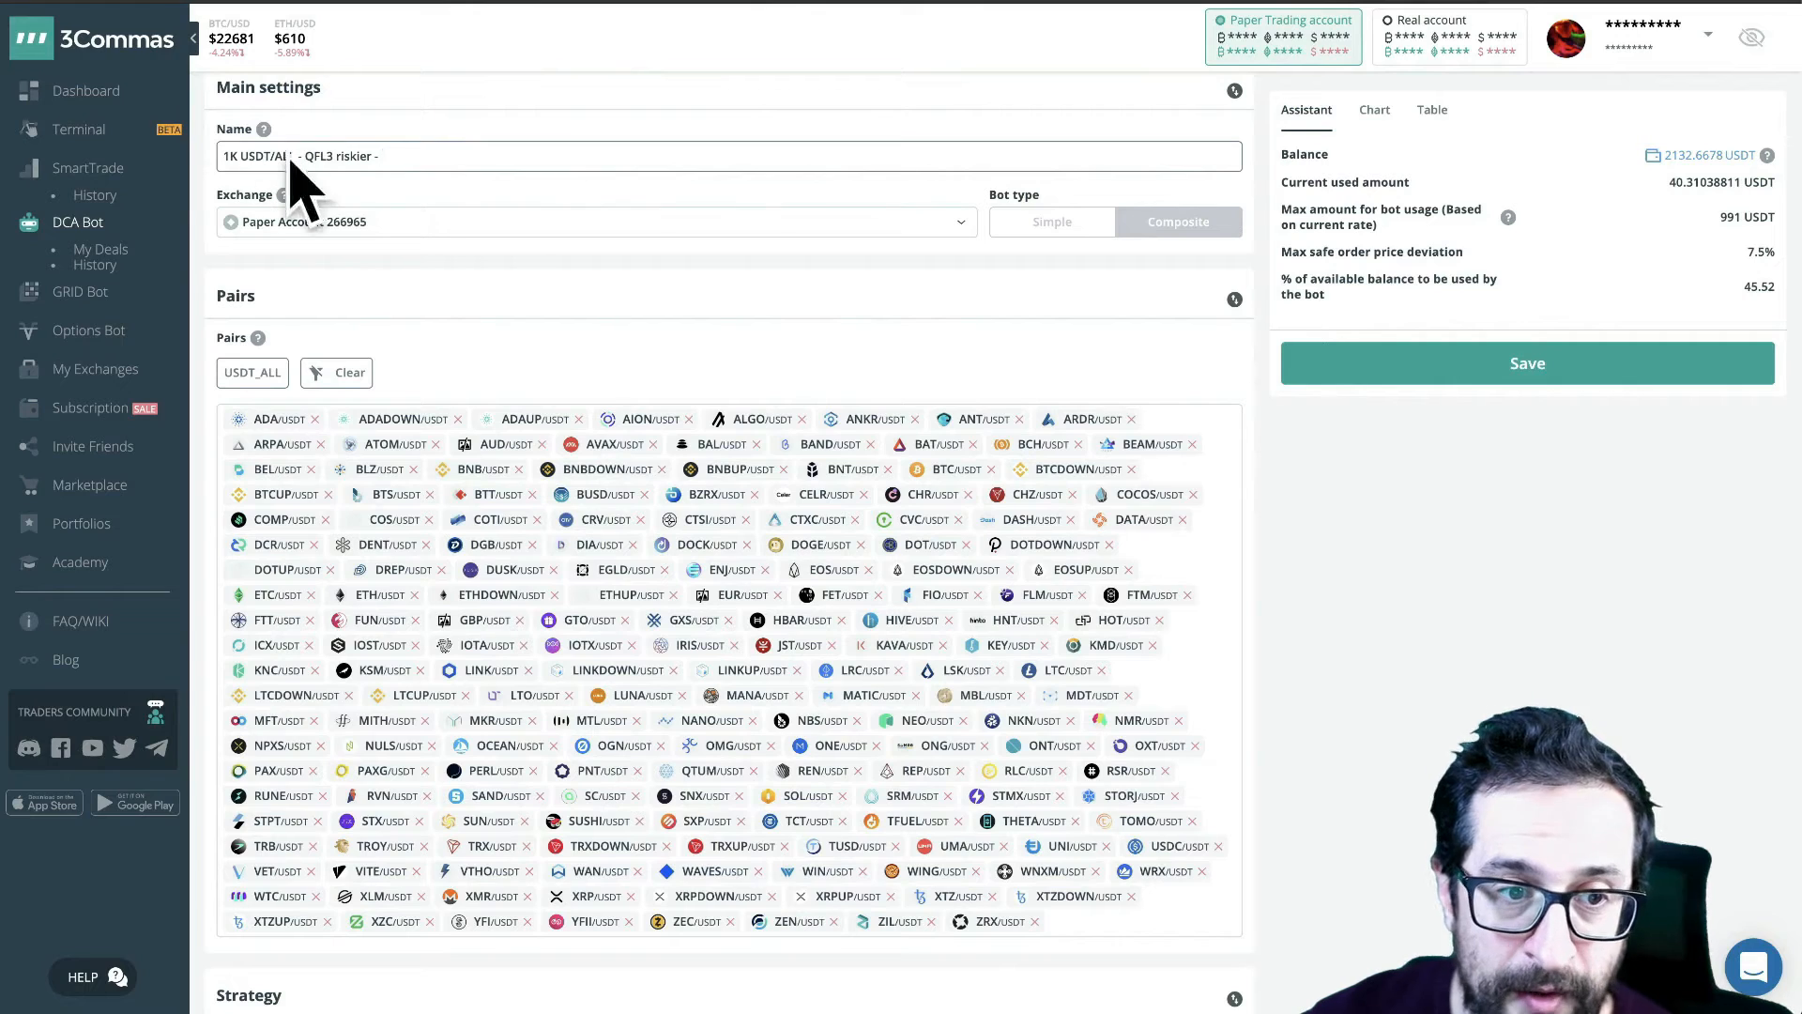
drag(385, 156, 194, 152)
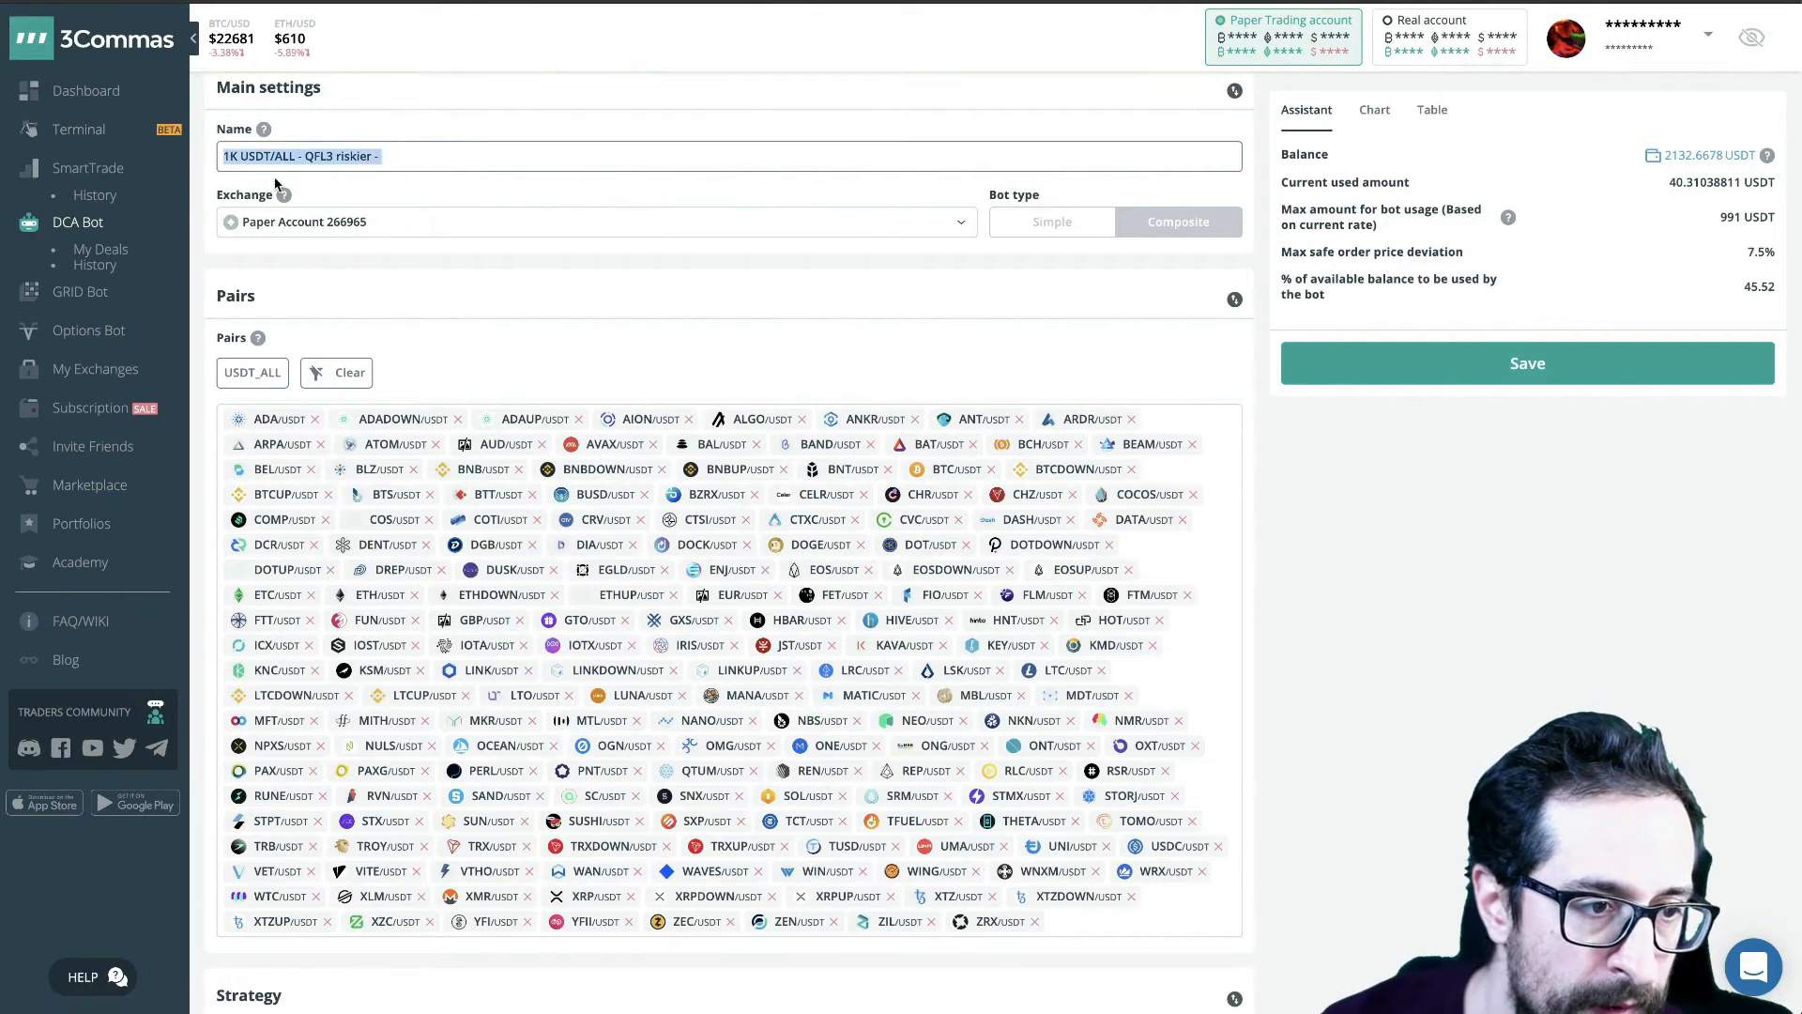
key(super+Tab)
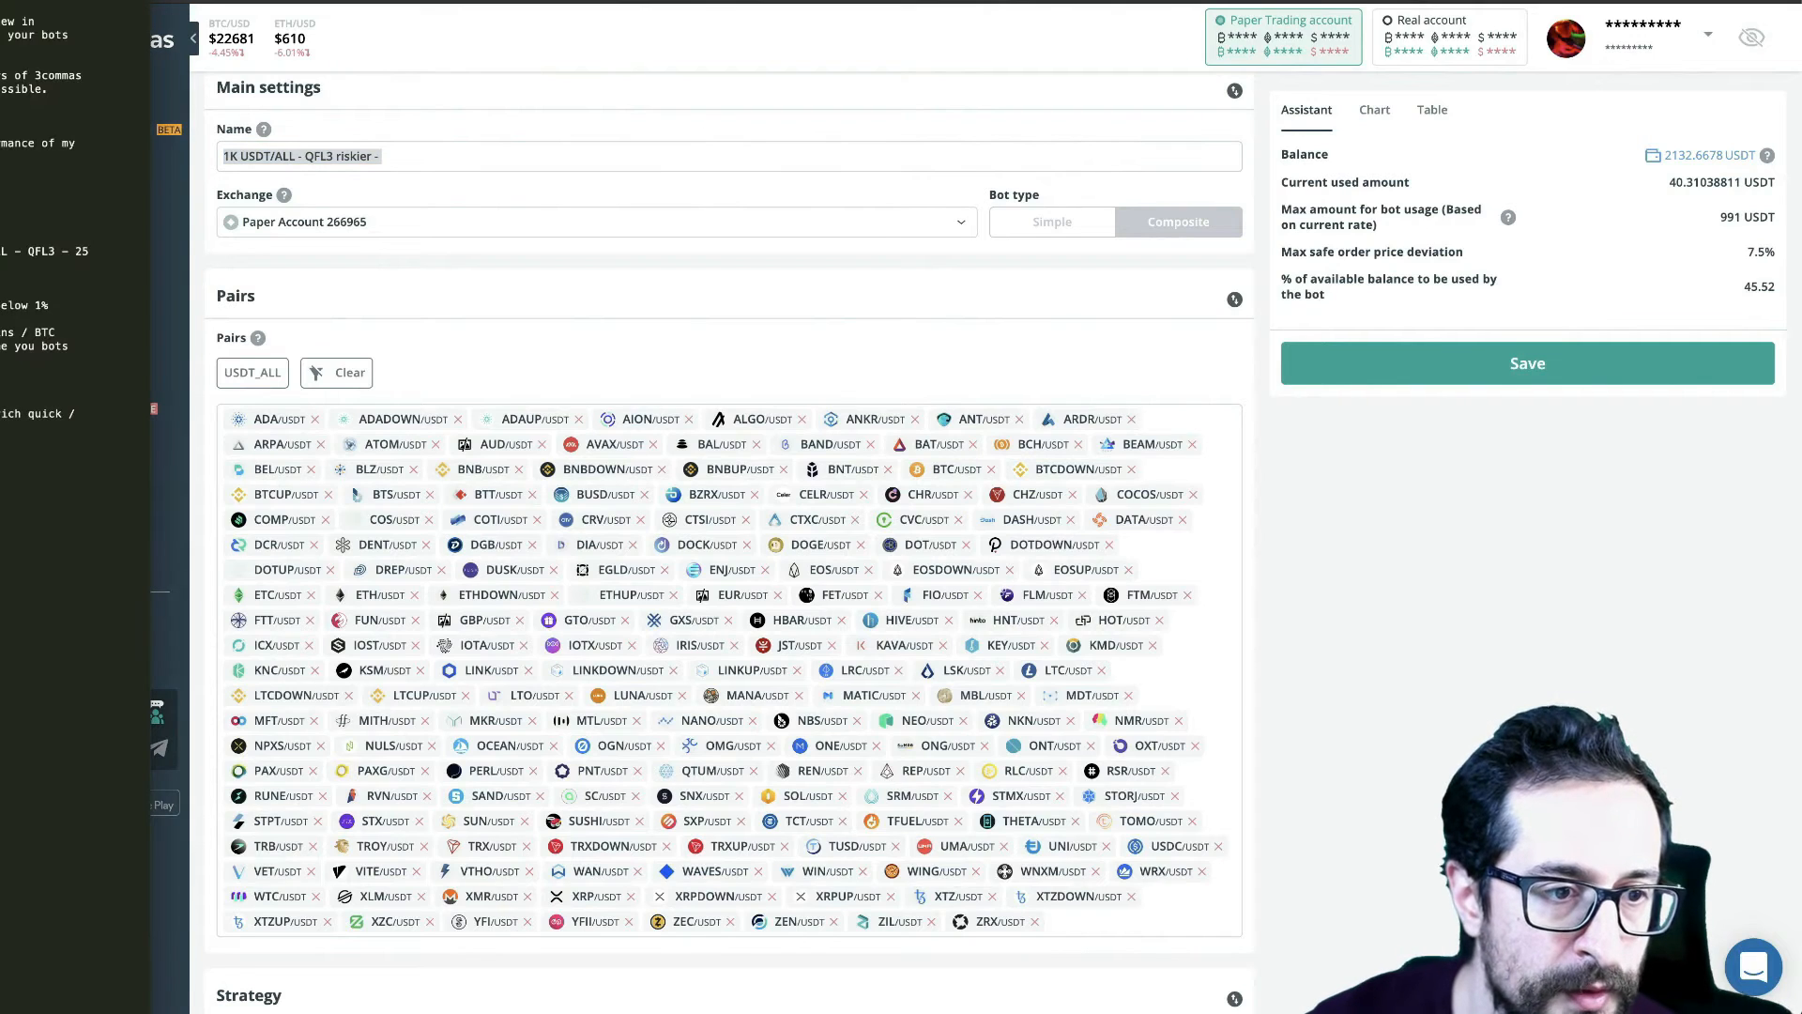
key(super+Tab)
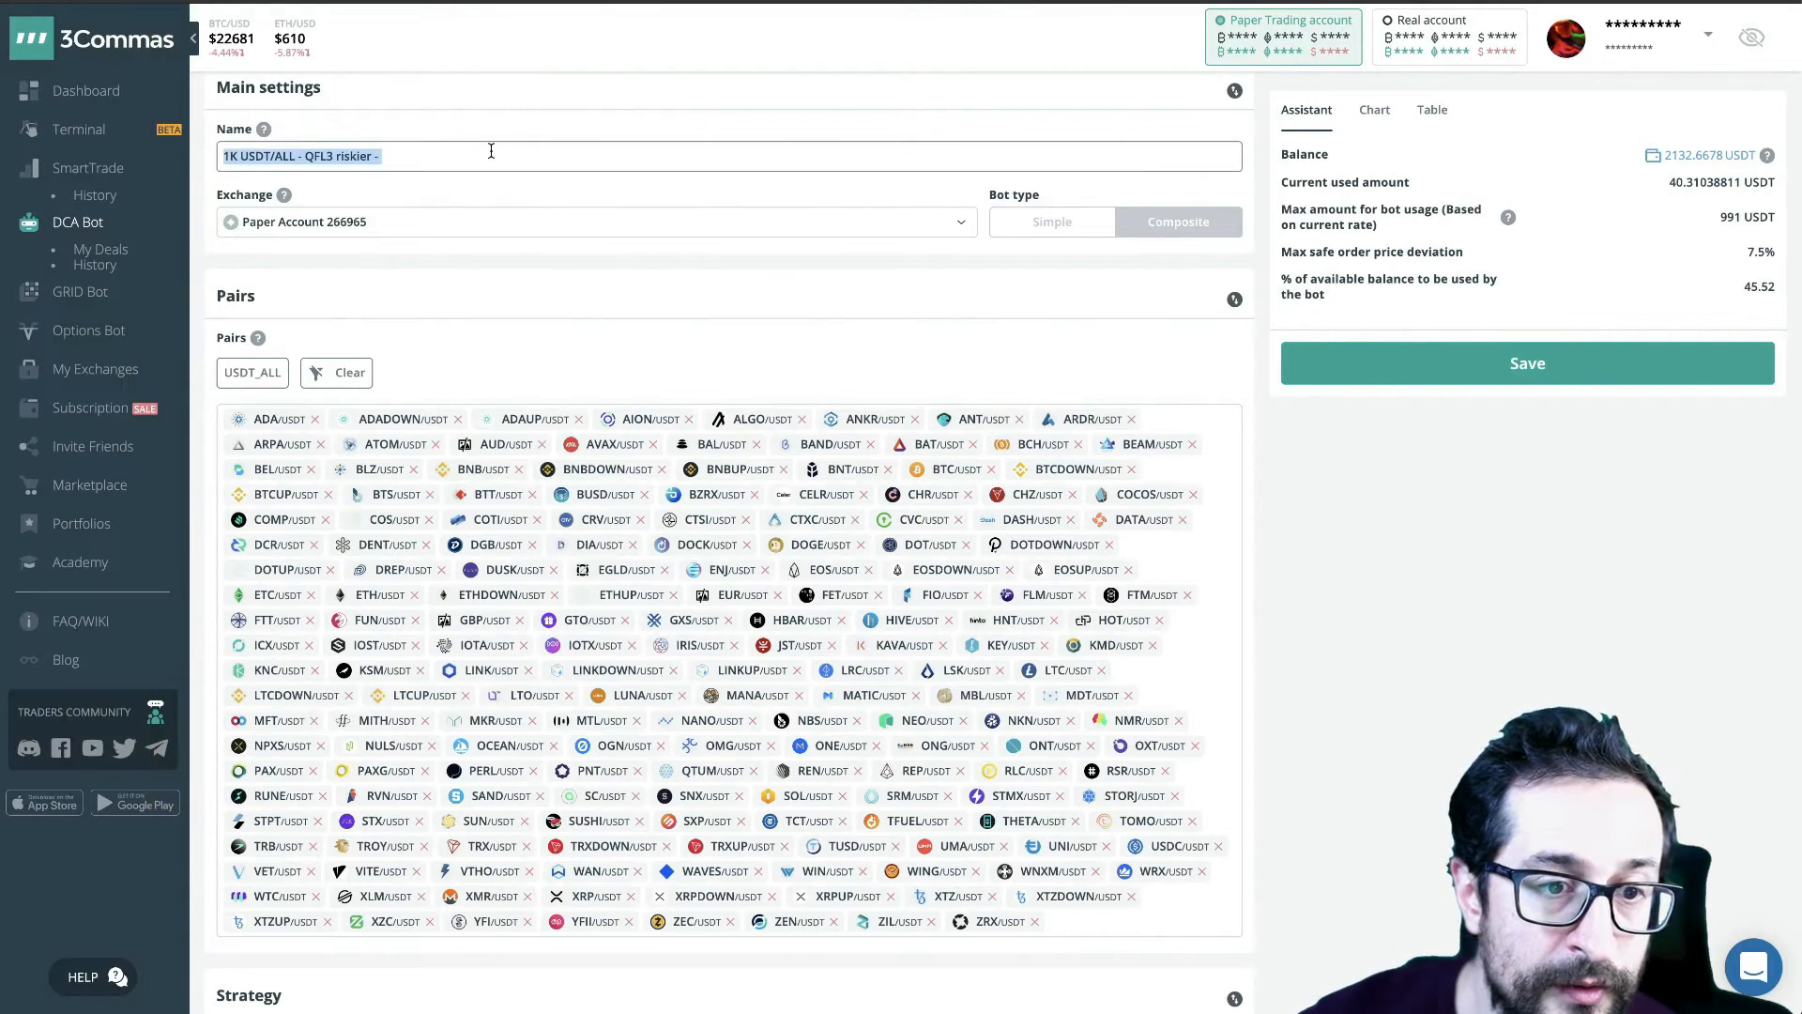
click(475, 158)
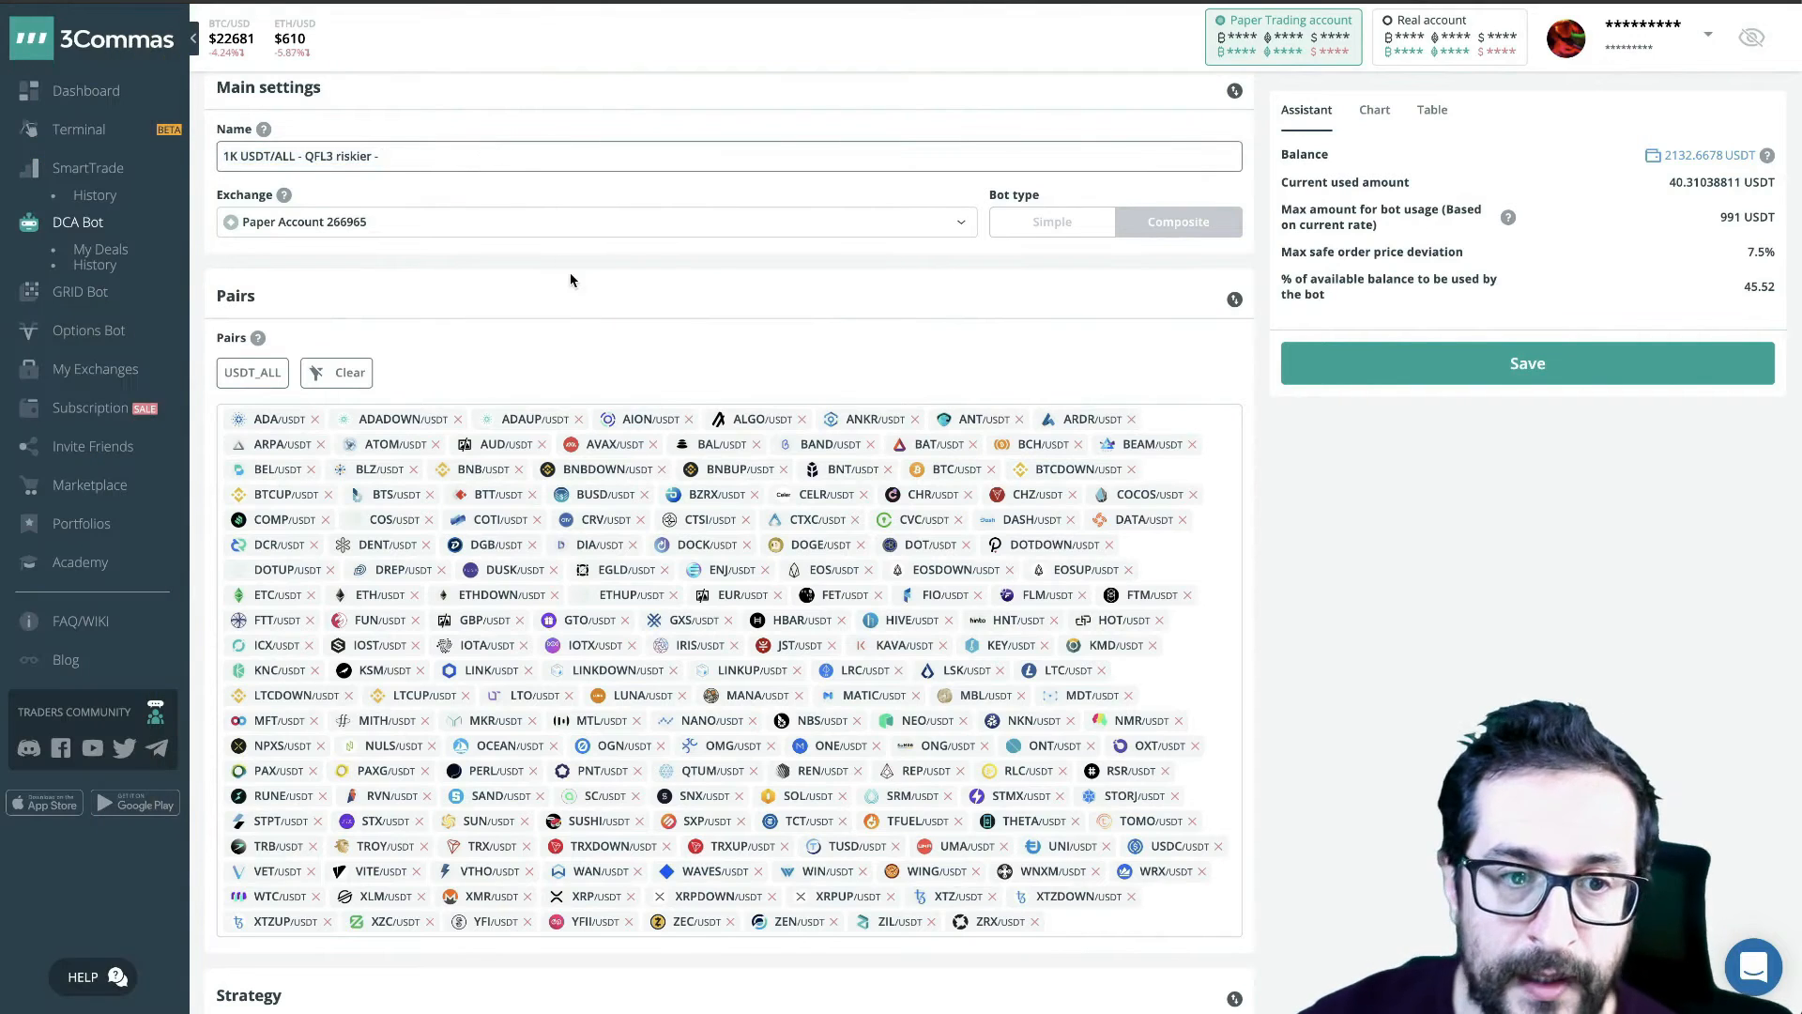
- Check the stop loss percentage and extend the bot name to "1K USDT/ALL - QFL3 riskier - 25/SL"
scroll(571, 280, down, 10)
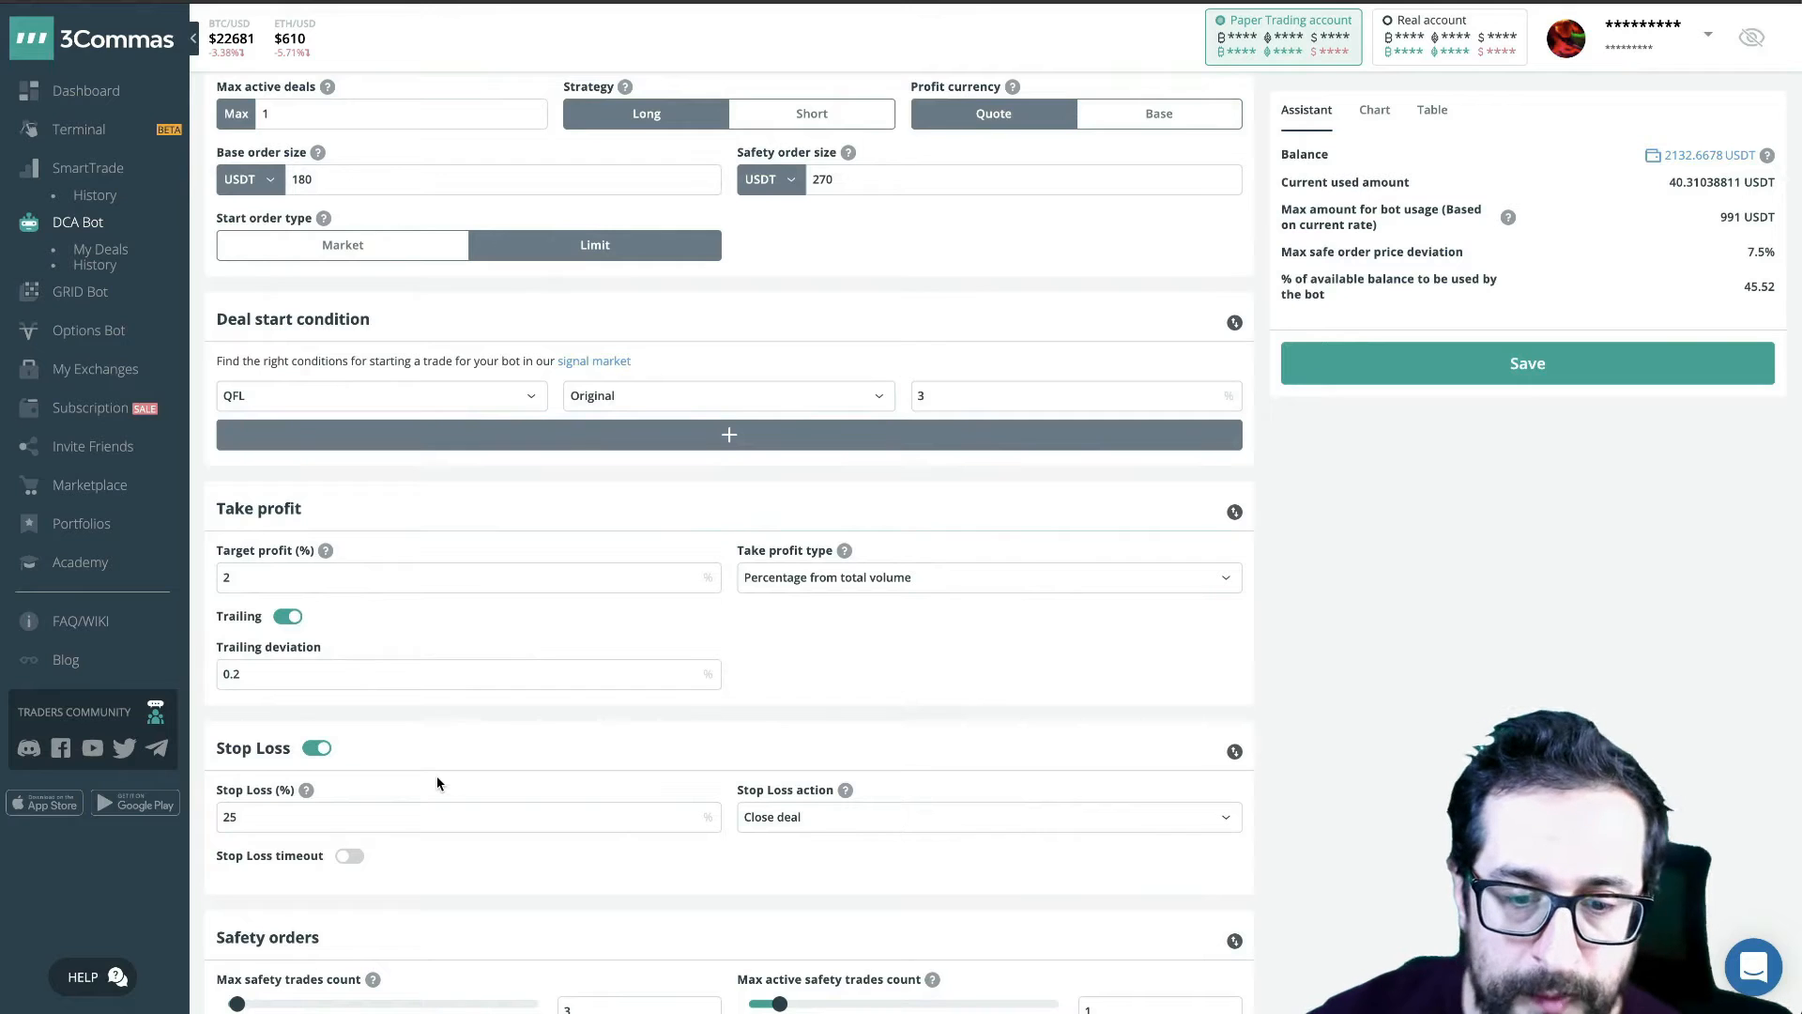
scroll(438, 784, down, 1)
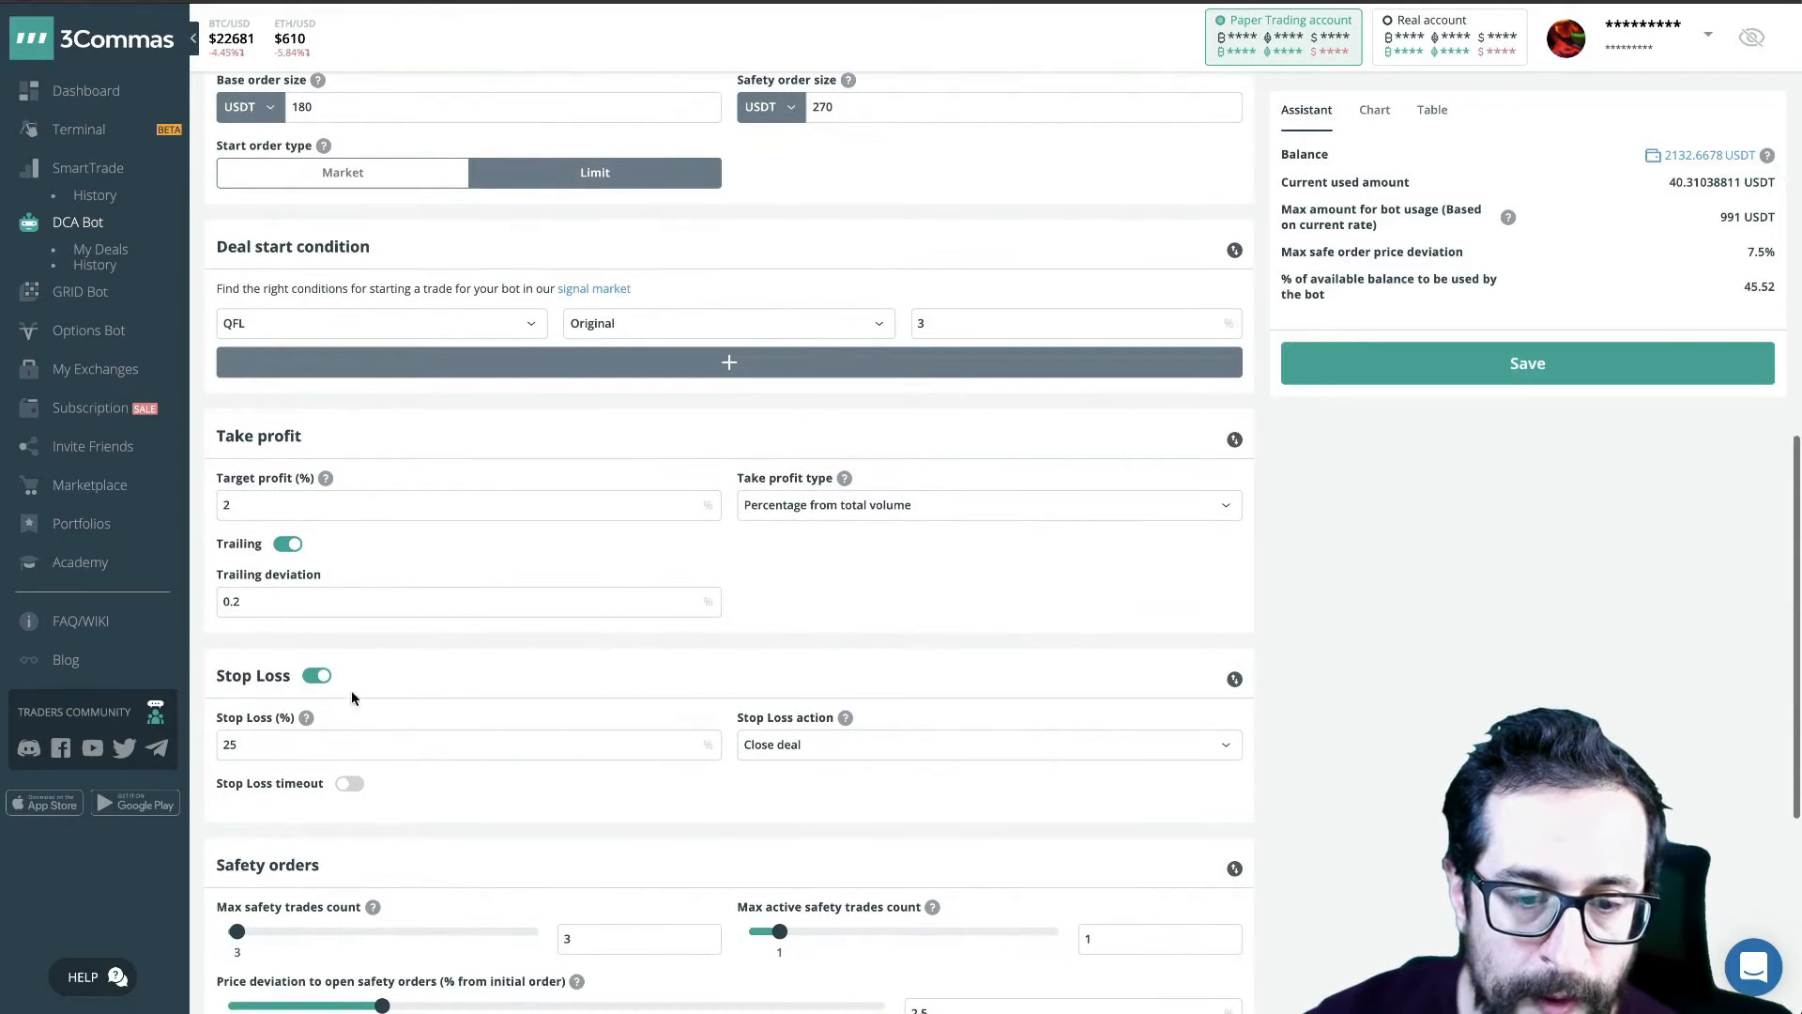
click(305, 744)
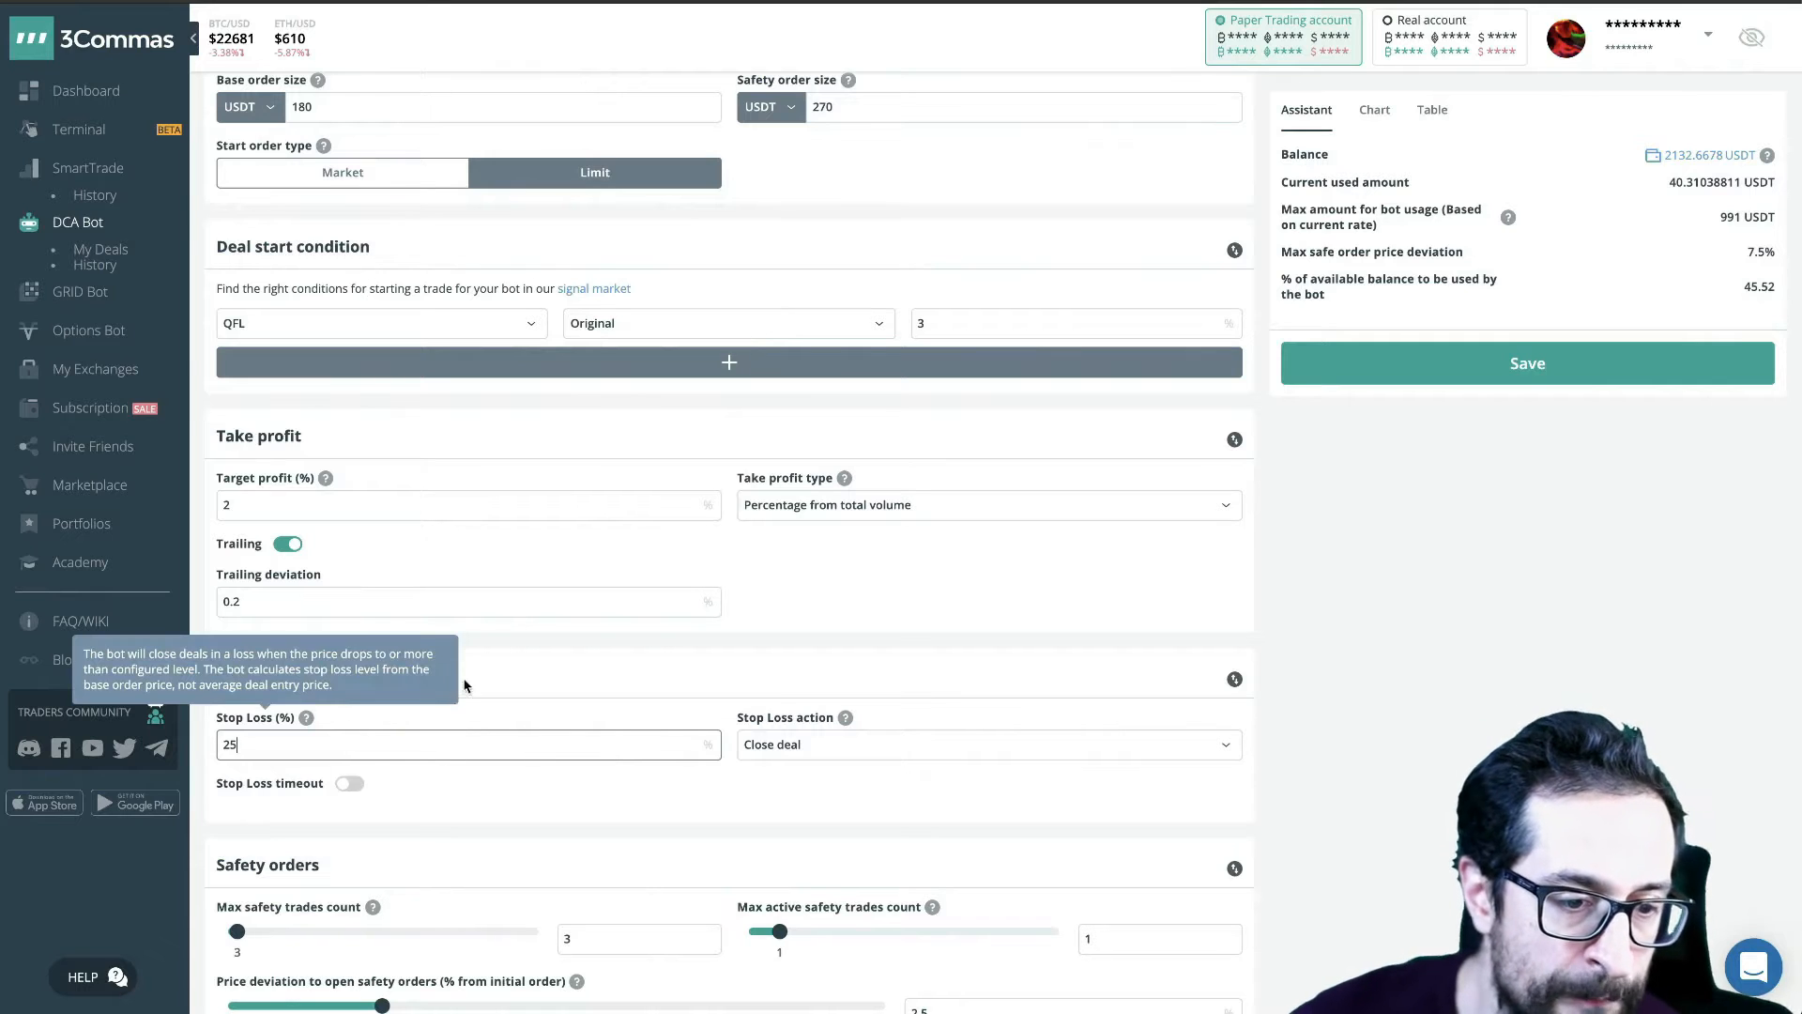
scroll(540, 512, up, 20)
scroll(540, 512, down, 1)
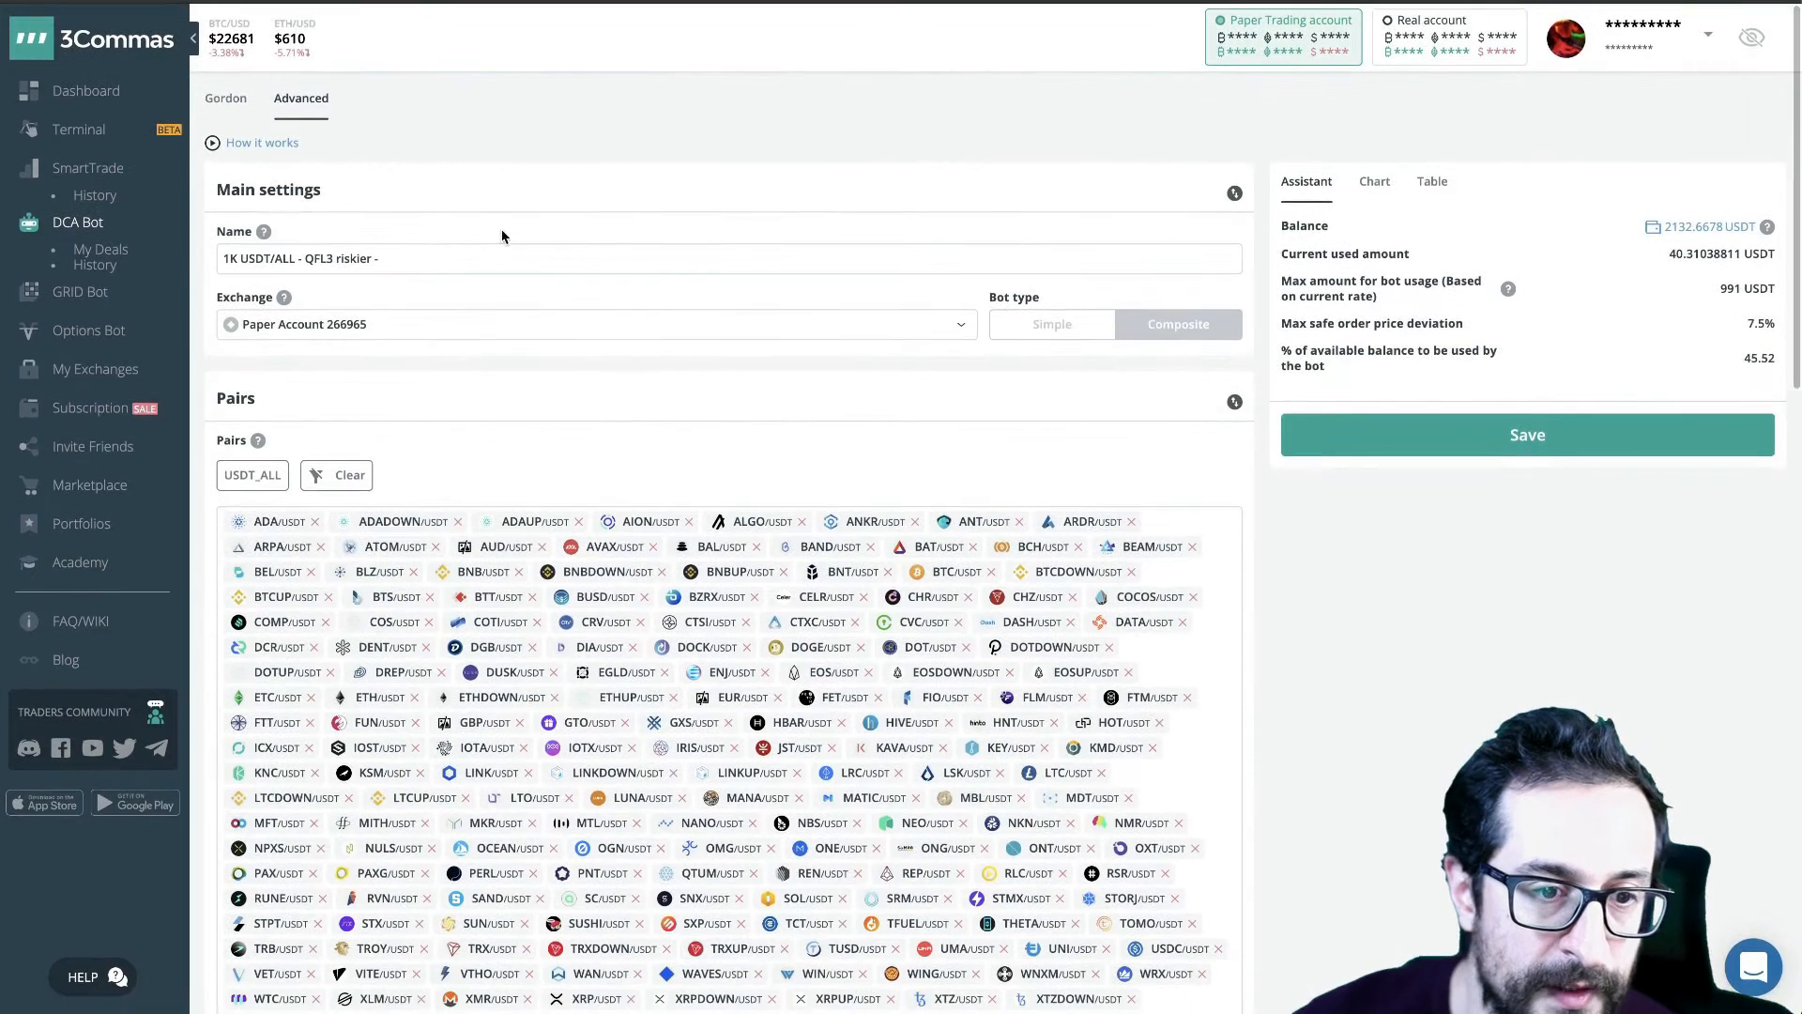
click(493, 252)
text(25/SL)
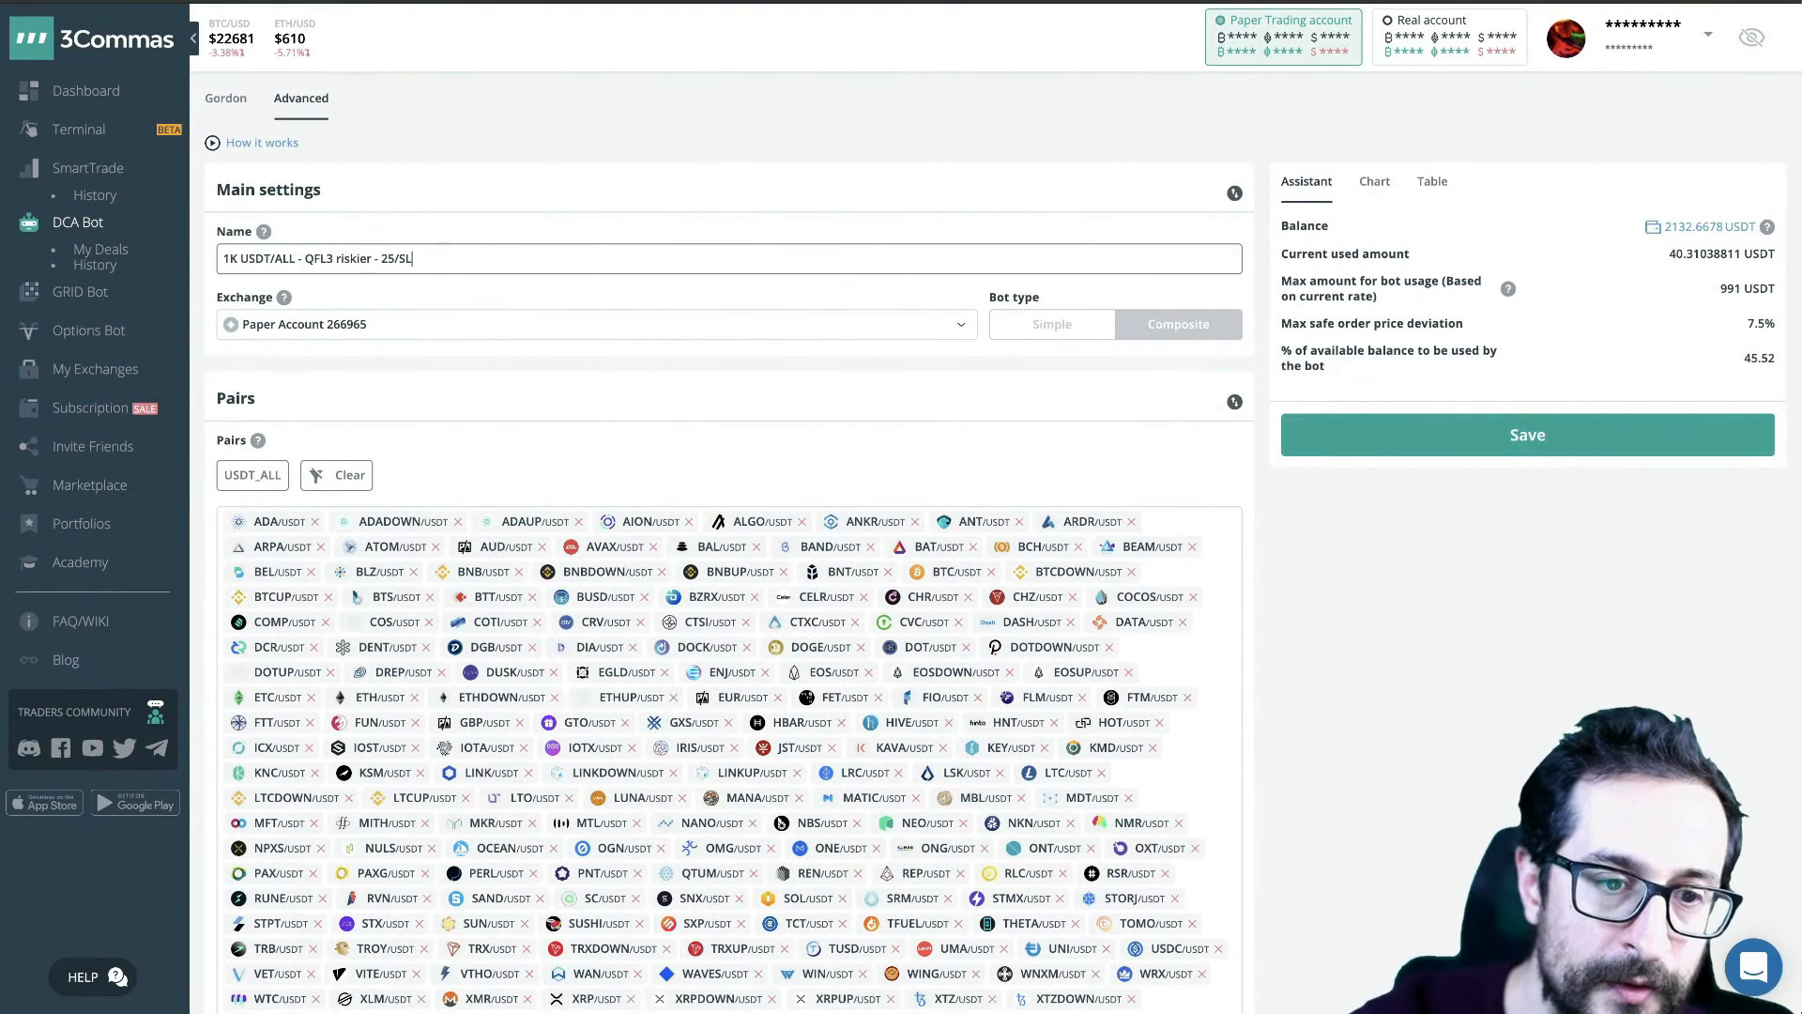
- Try "no/SL" as the stop-loss part of the bot name and undo the replacement
key(shift+Left)
key(shift+Left)
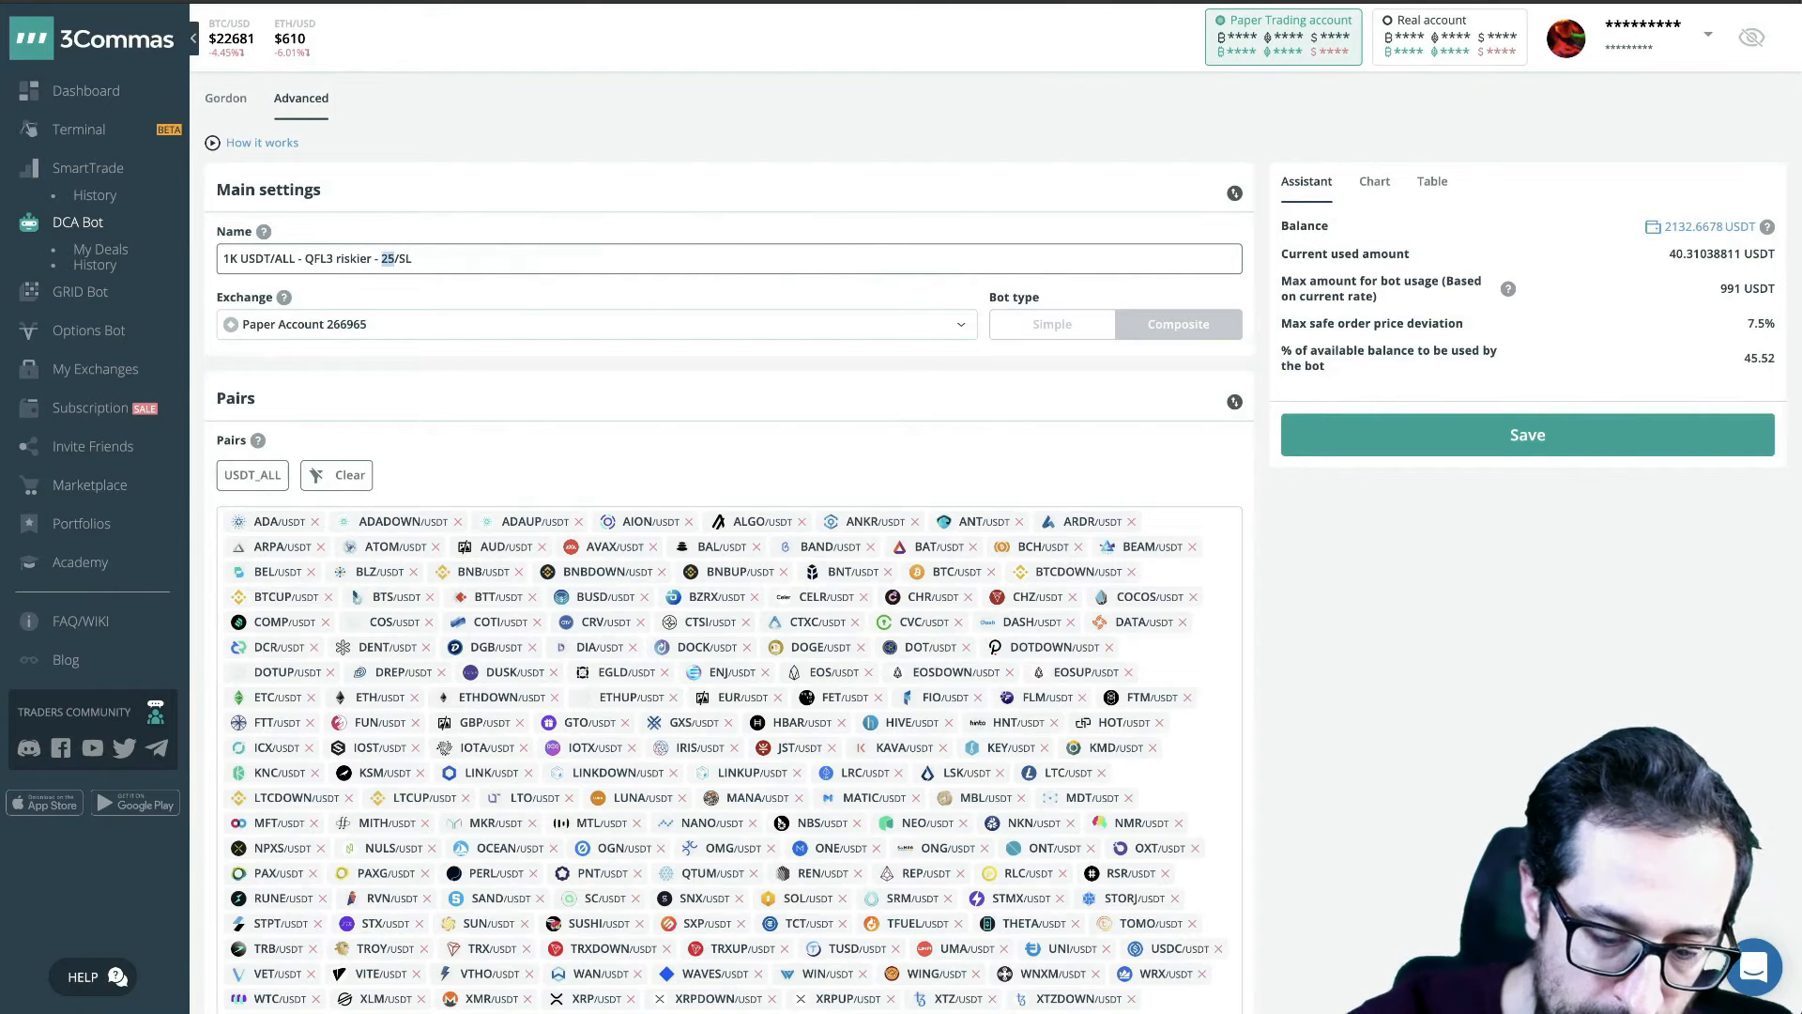
text(no)
key(shift+End)
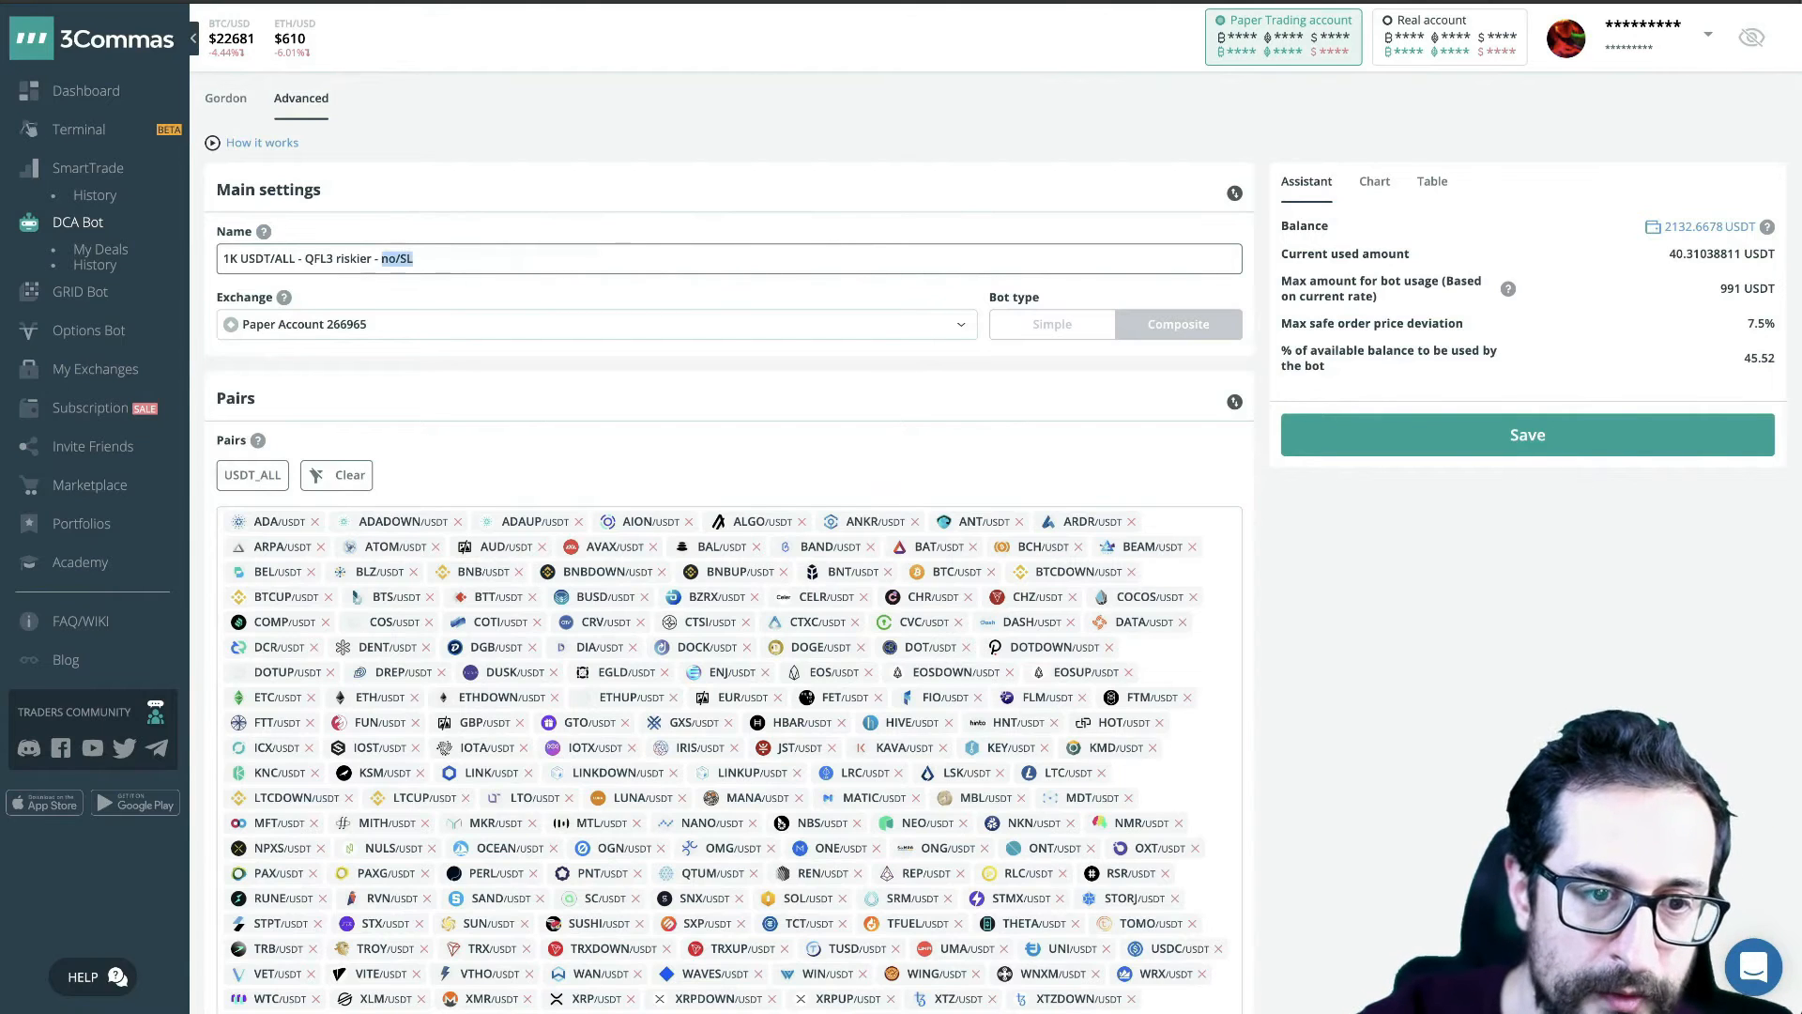
key(ctrl+z)
key(Right)
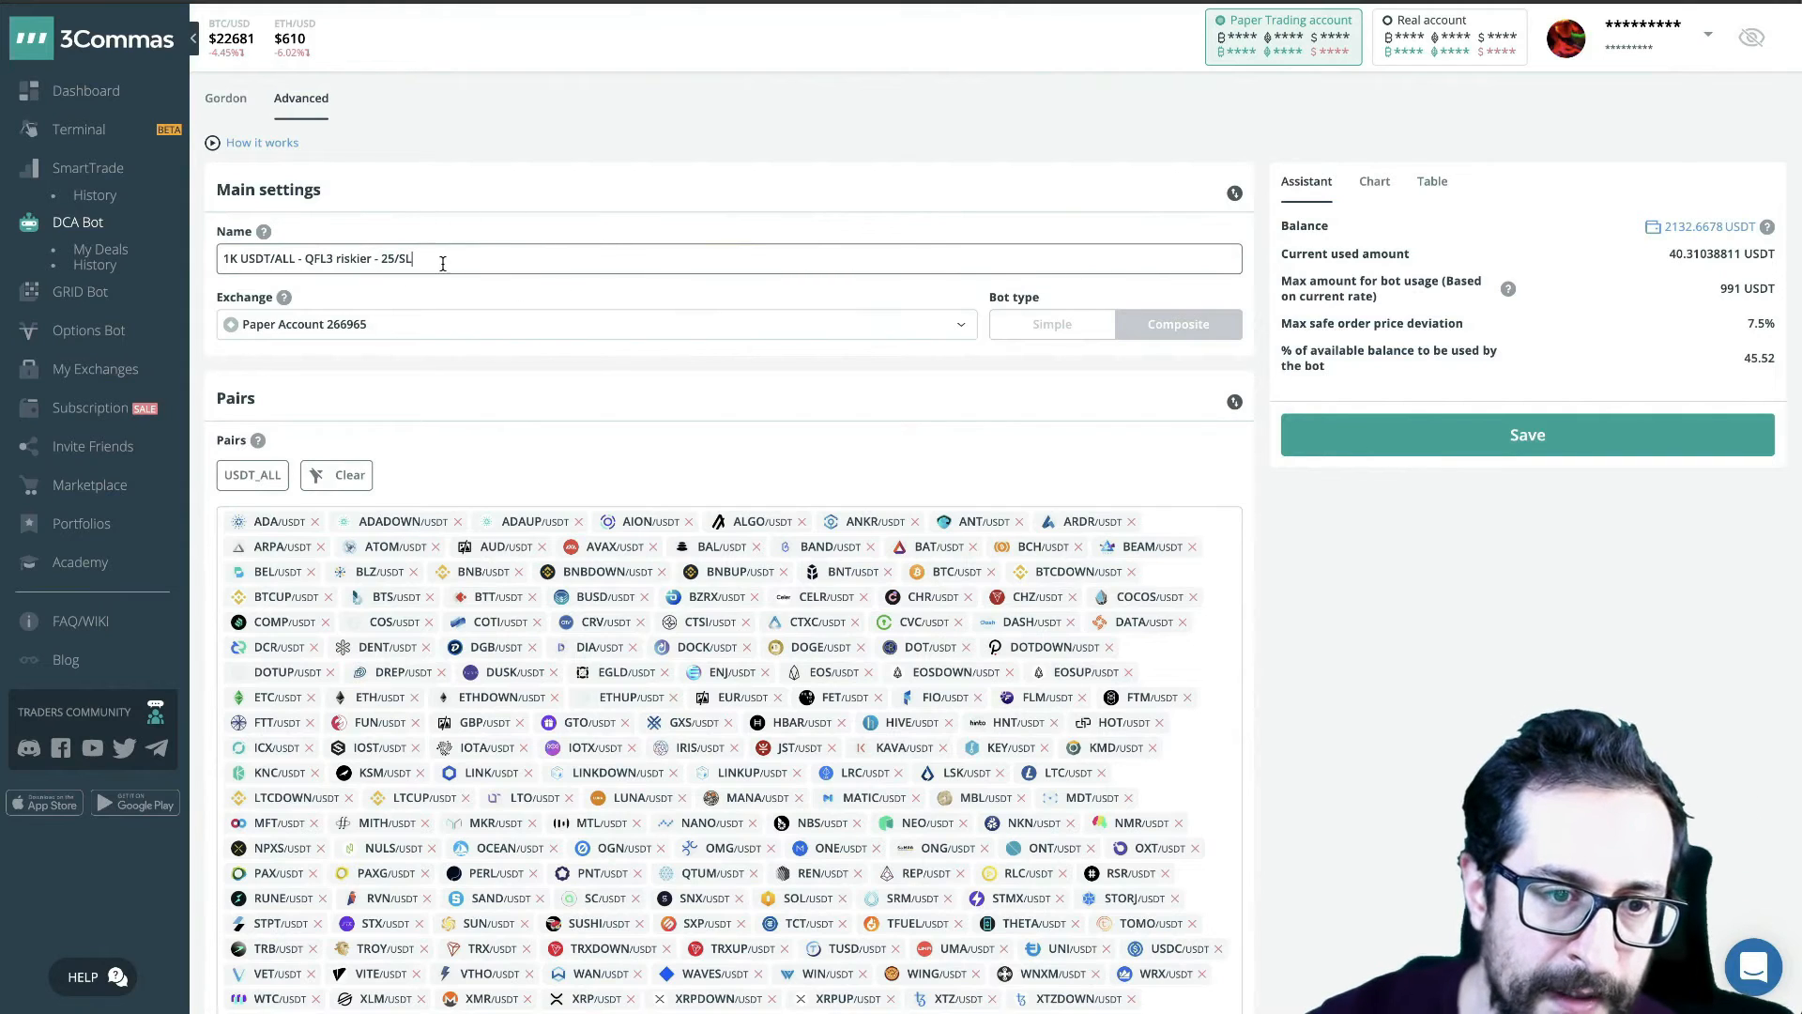
- Review the complete bot name and save the bot
drag(442, 257, 223, 256)
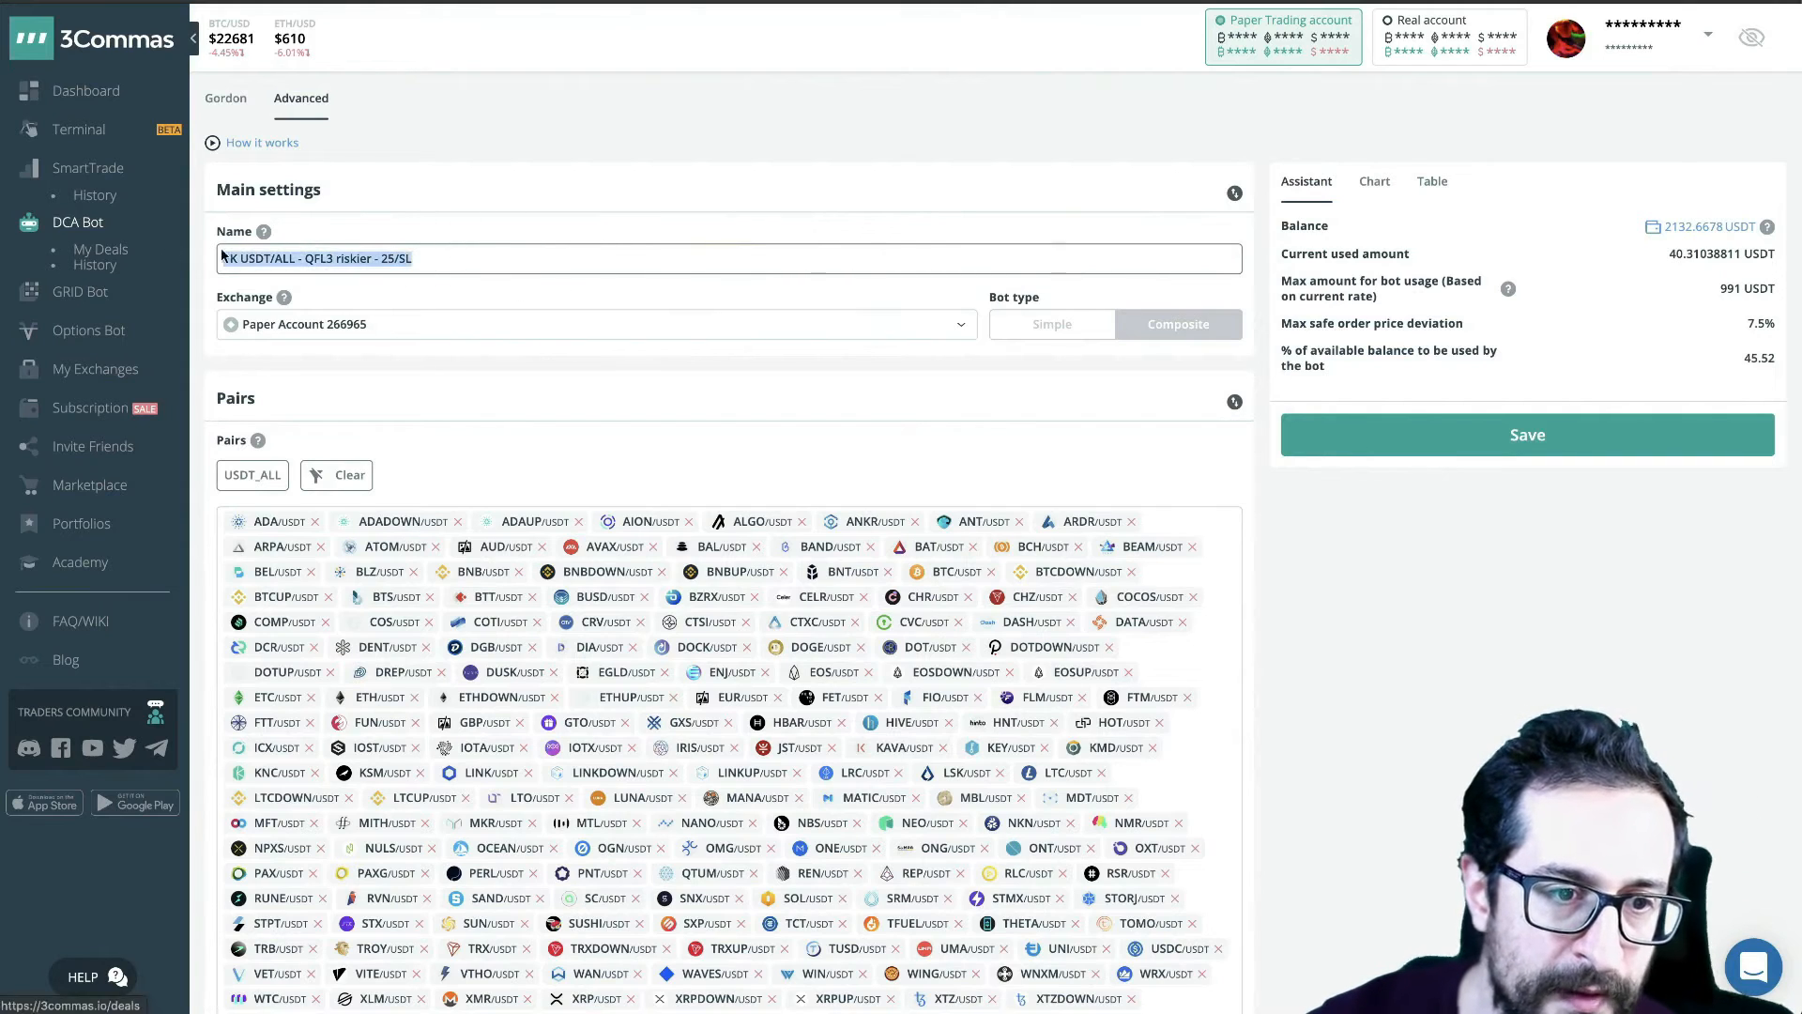
click(457, 257)
drag(479, 258, 222, 253)
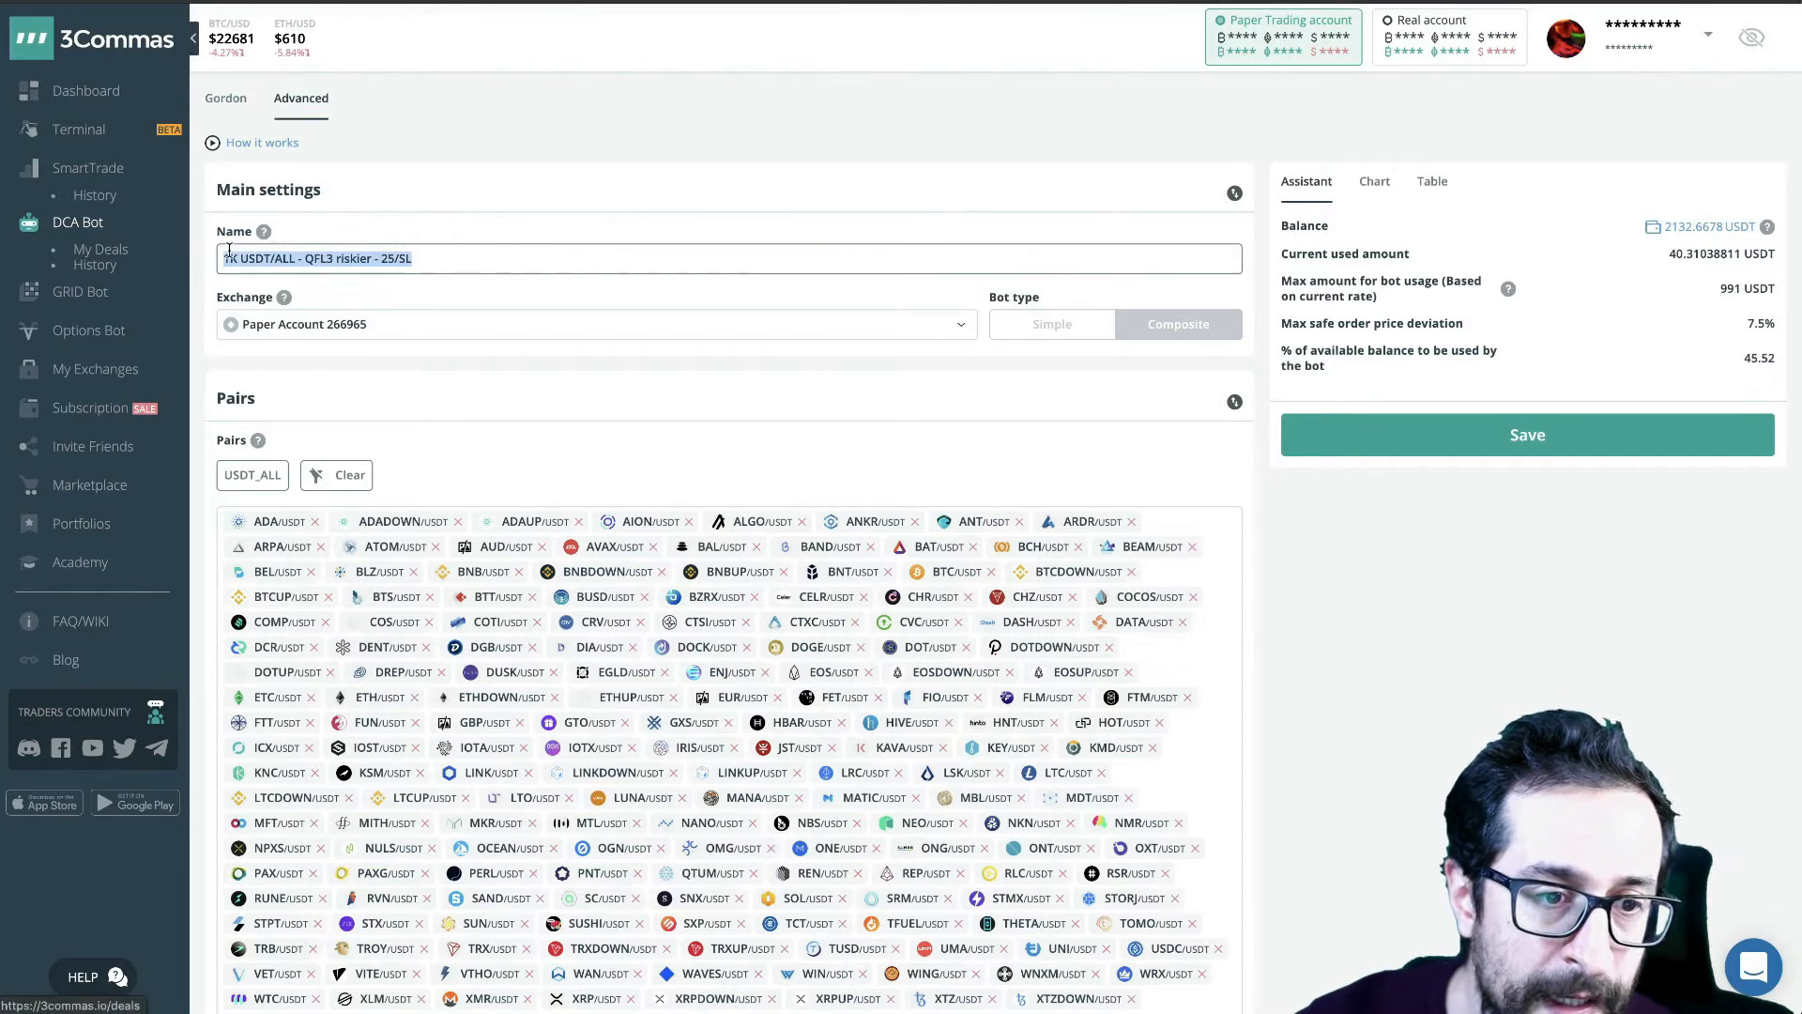
click(1479, 443)
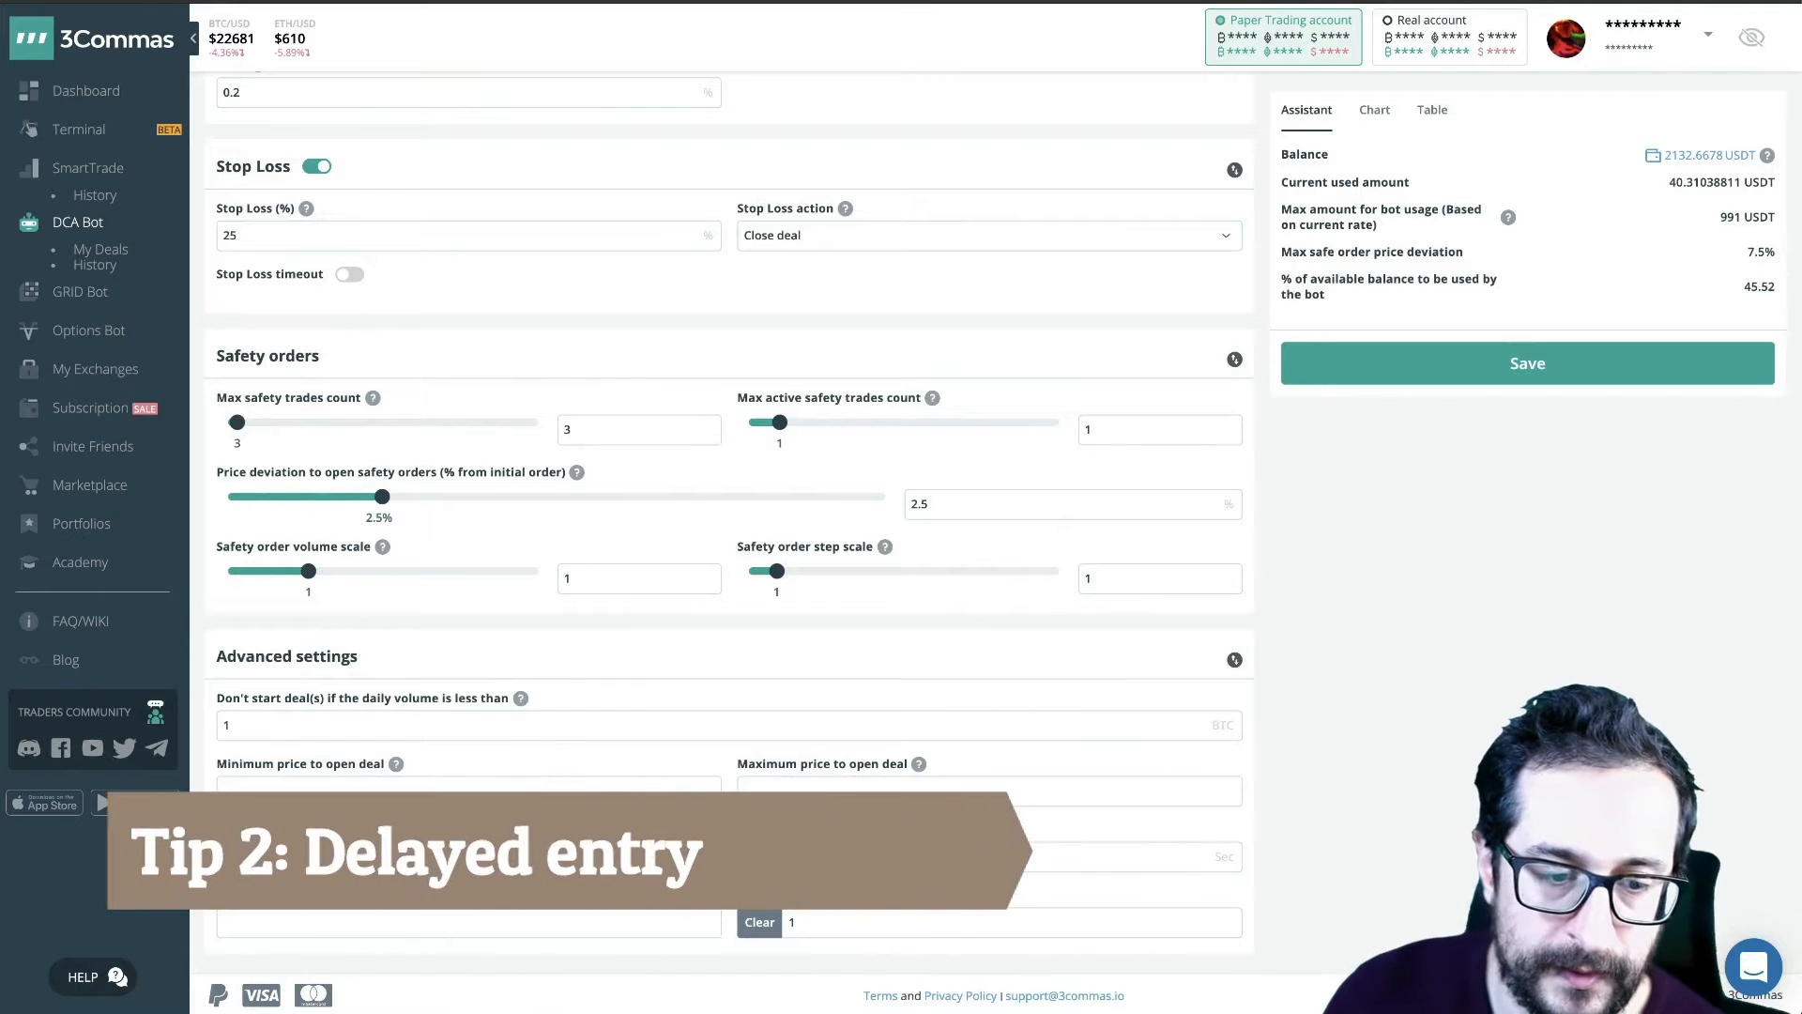
- Set the deal start delay for QFL signals to 2 seconds in the advanced settings
mouse_move(225, 835)
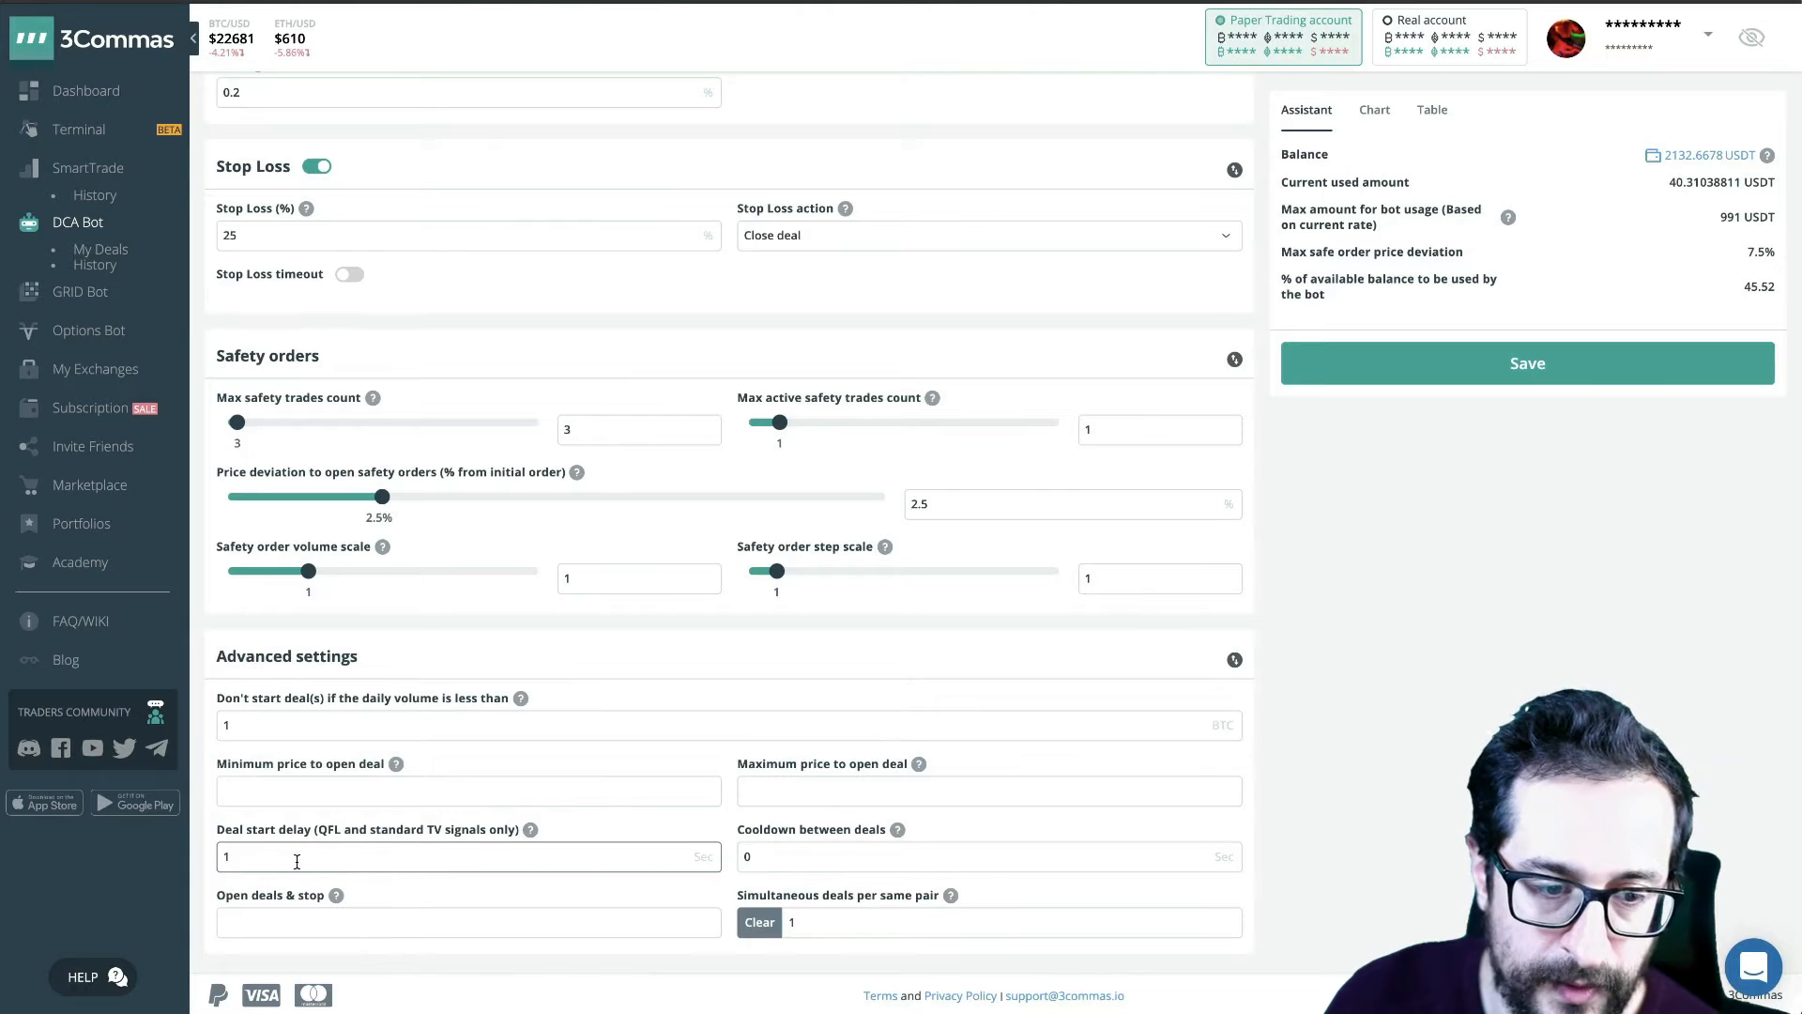
drag(226, 856, 477, 852)
text(1)
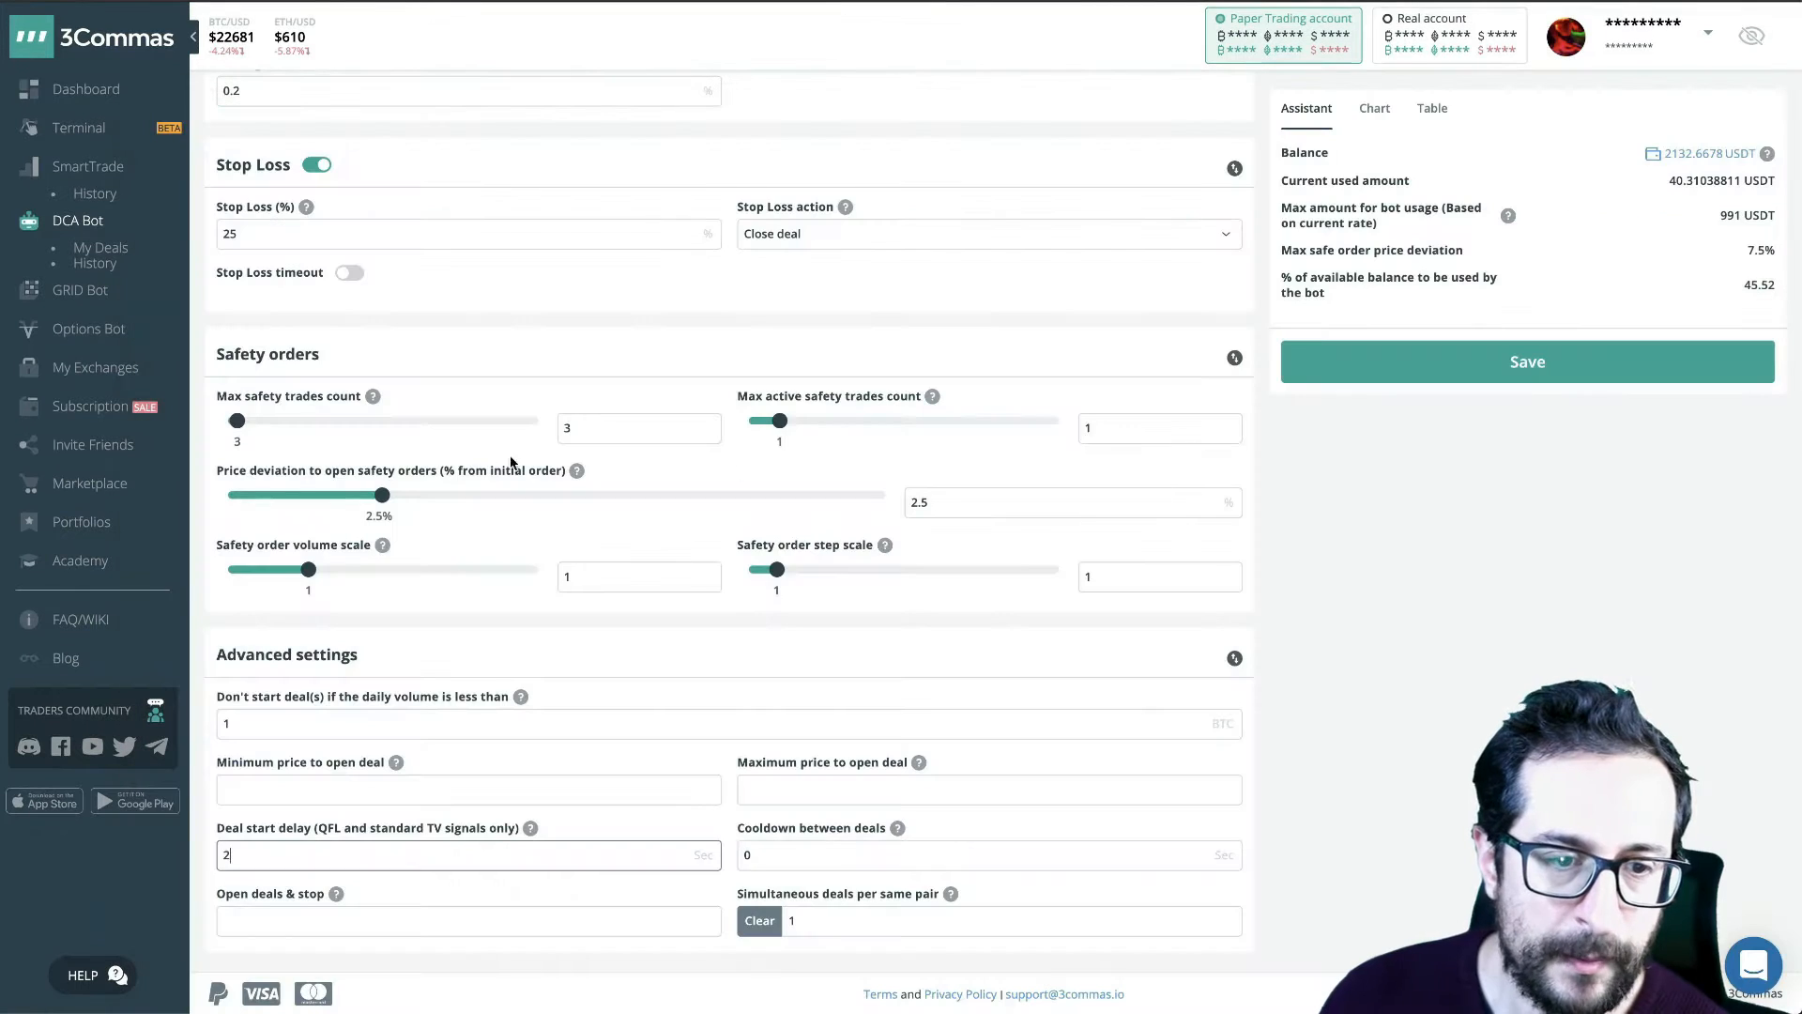
- Set the take-profit target to 0.8%
scroll(578, 446, up, 5)
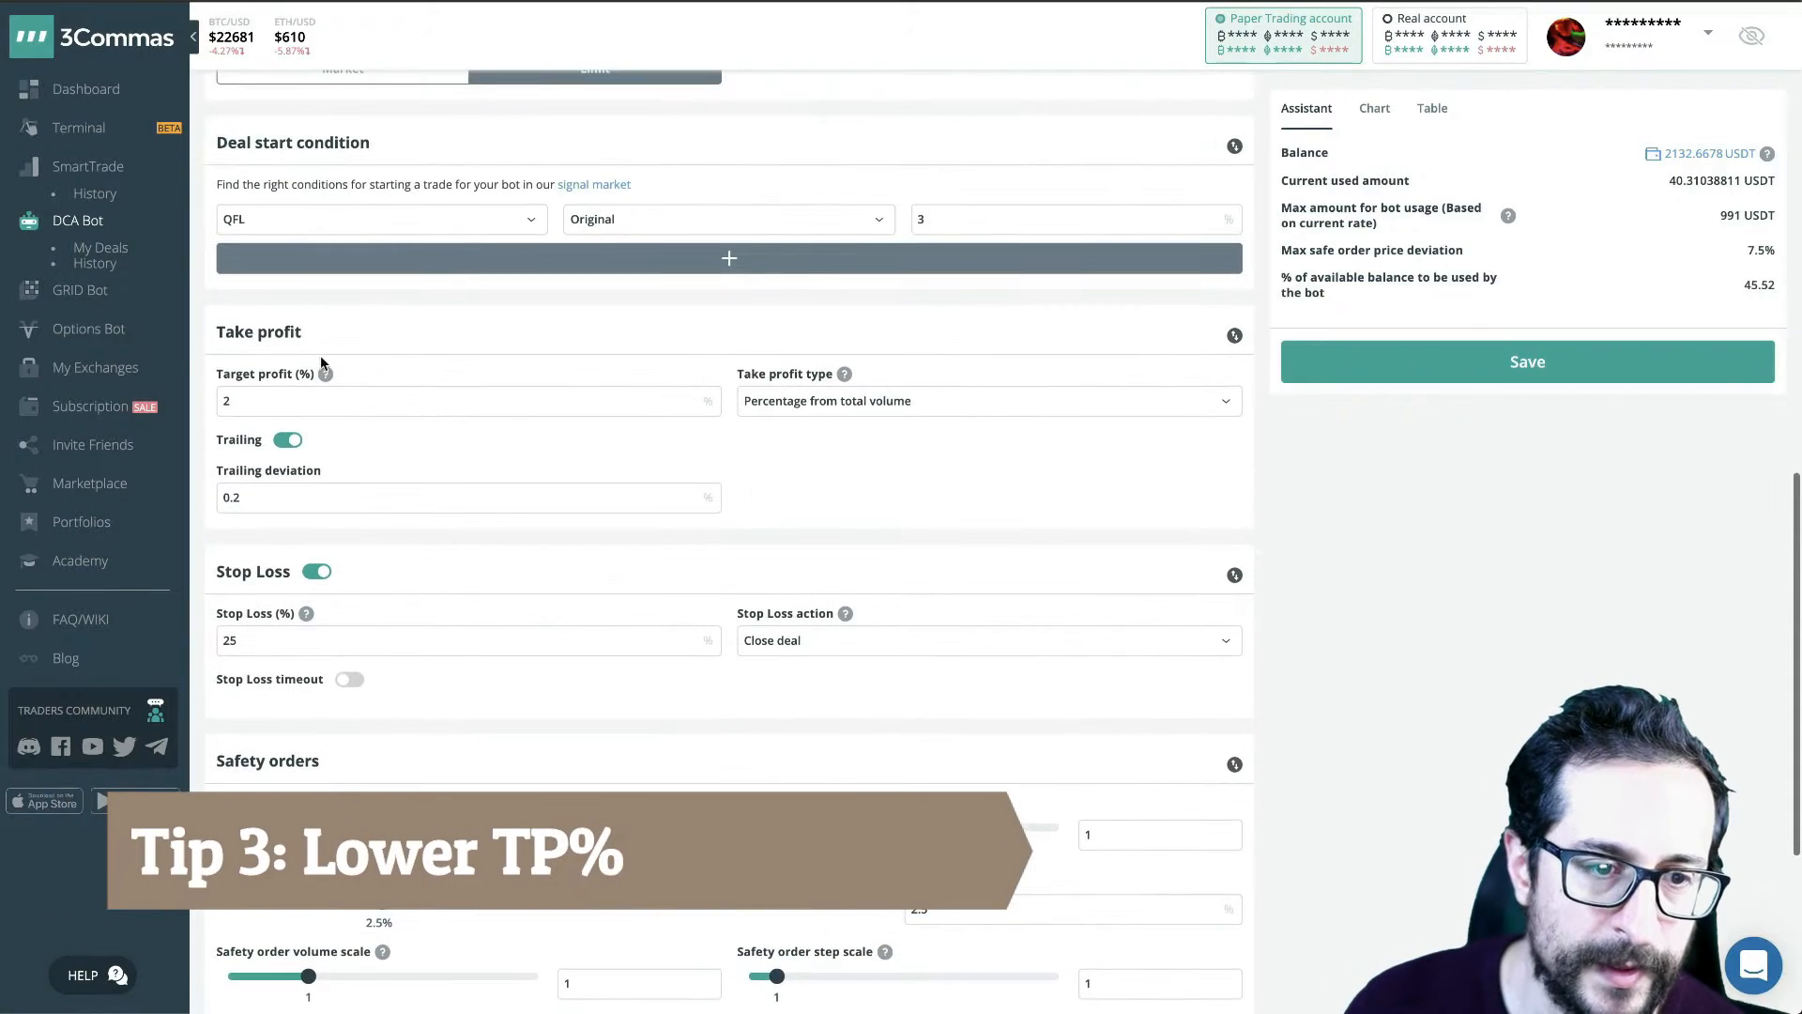
click(296, 394)
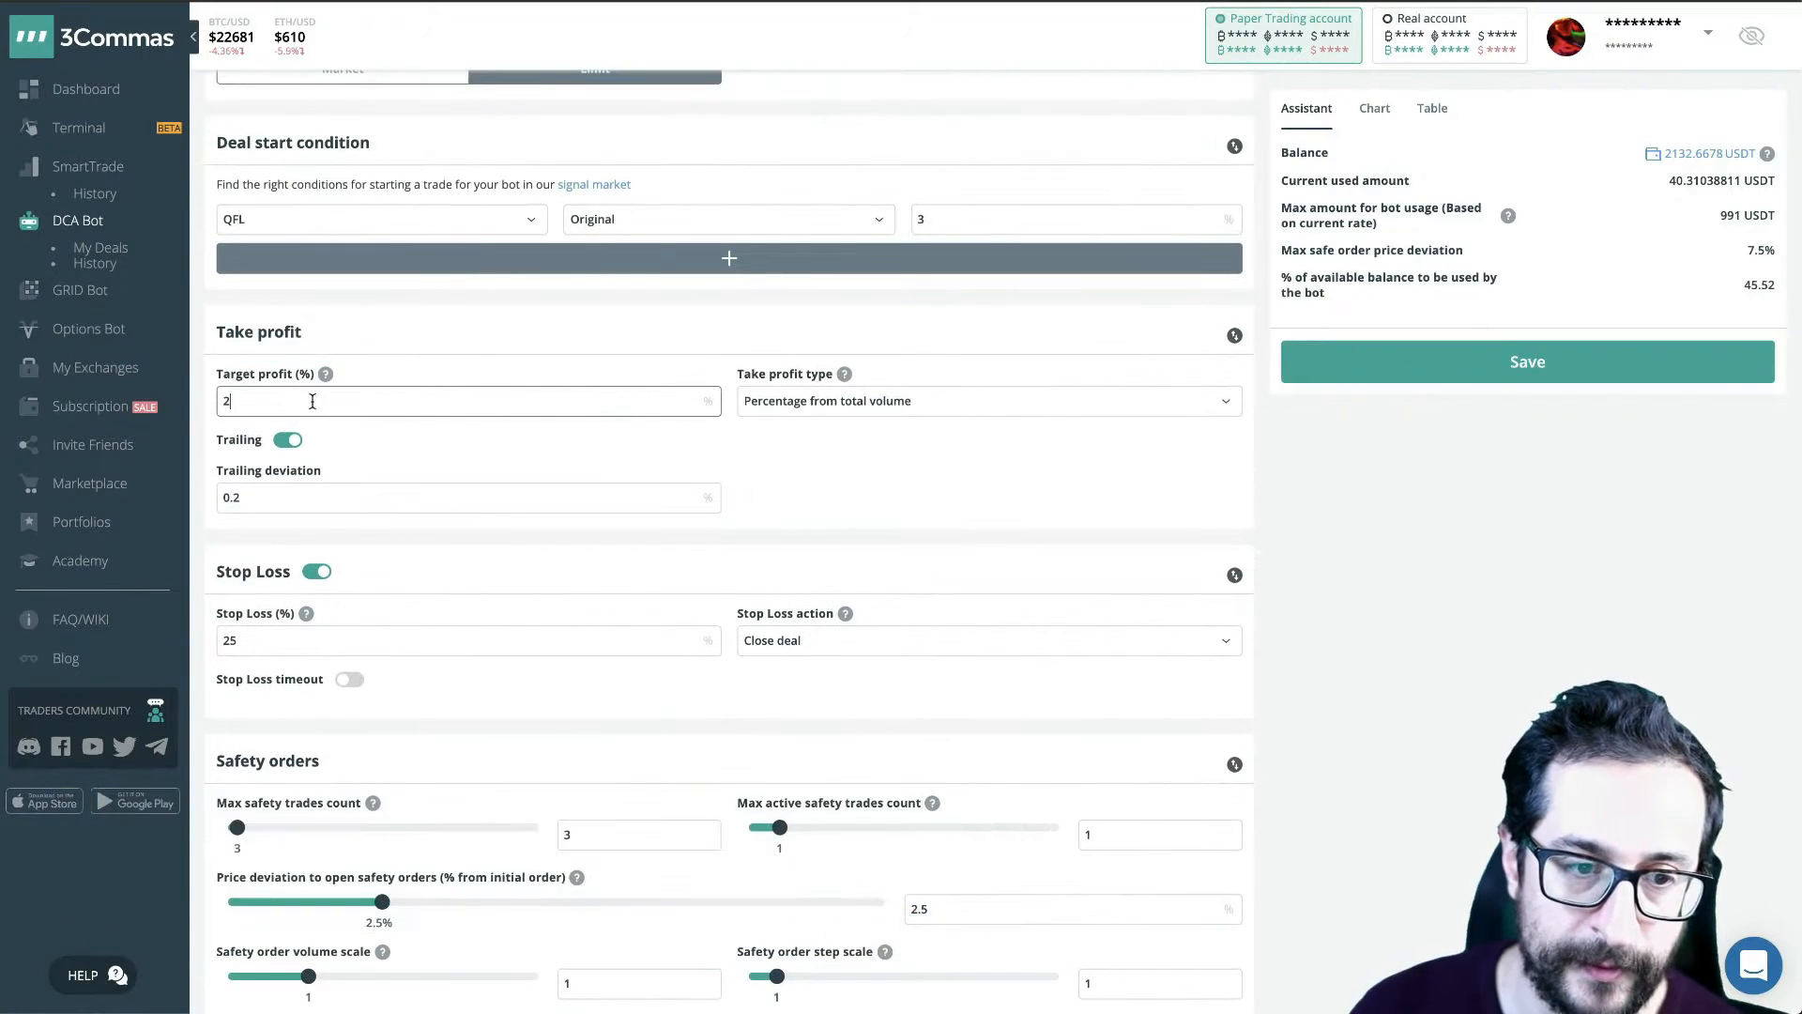
drag(313, 402, 196, 409)
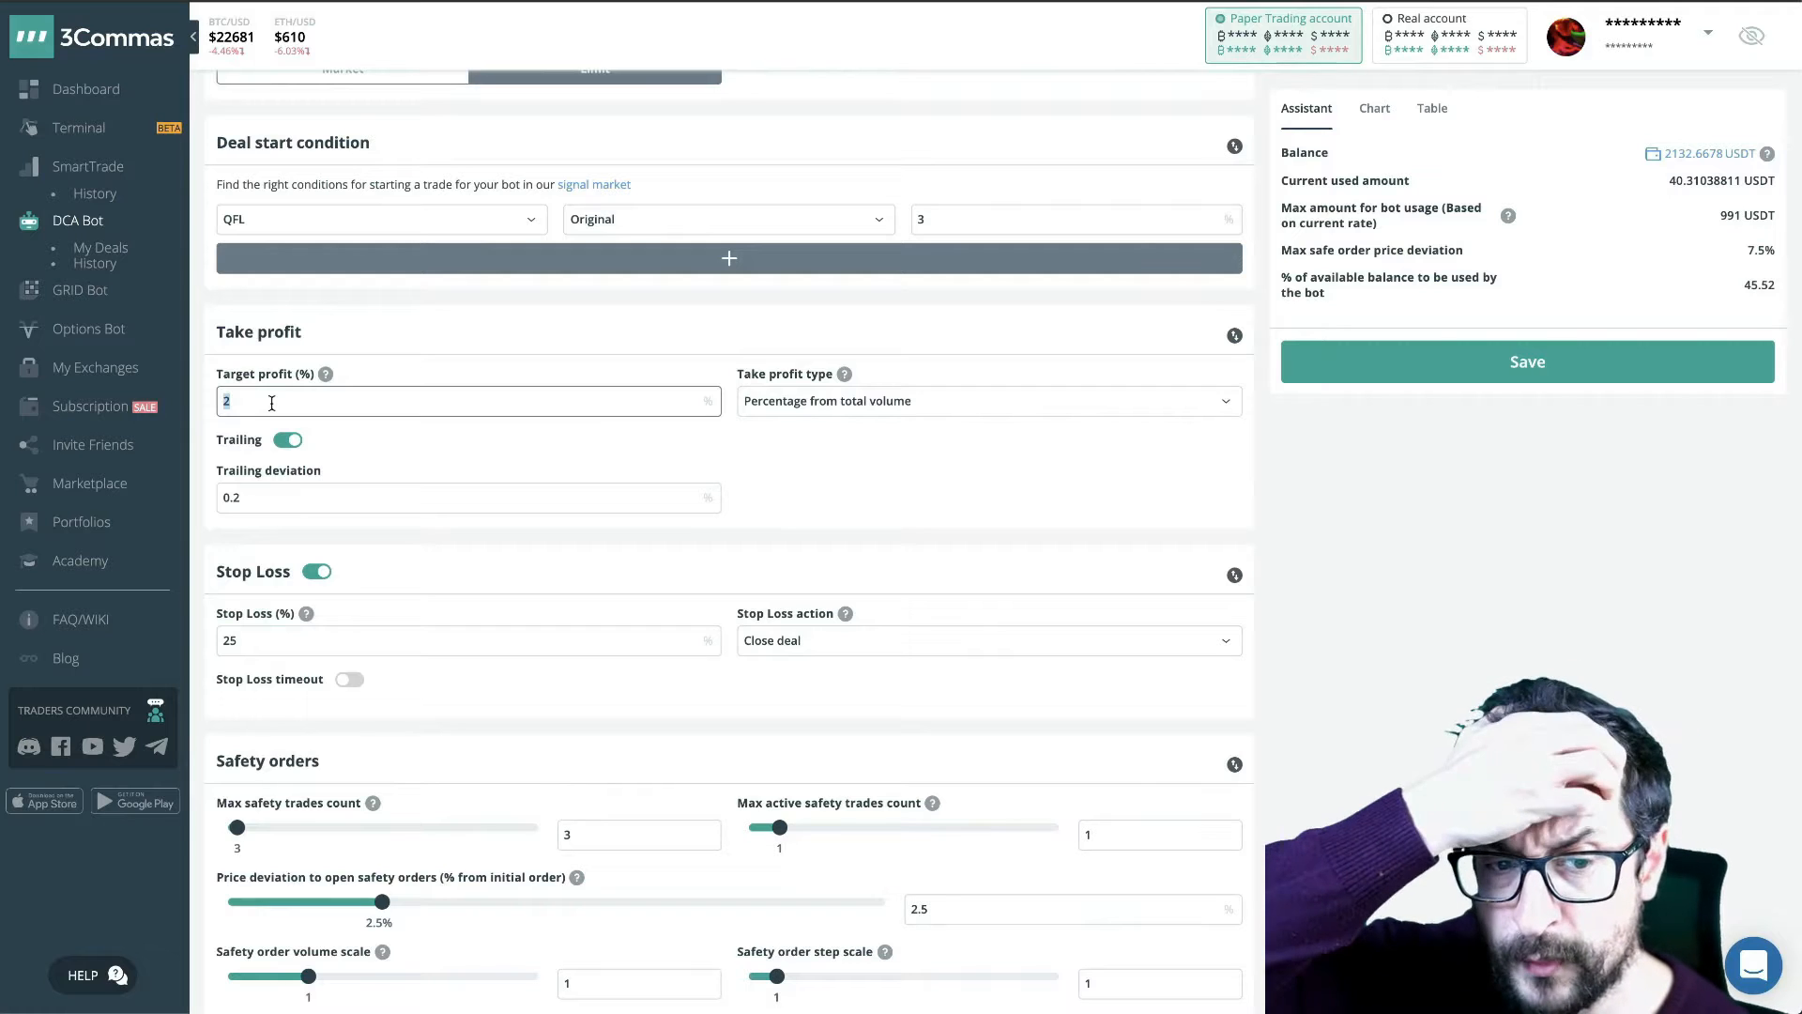
text(1)
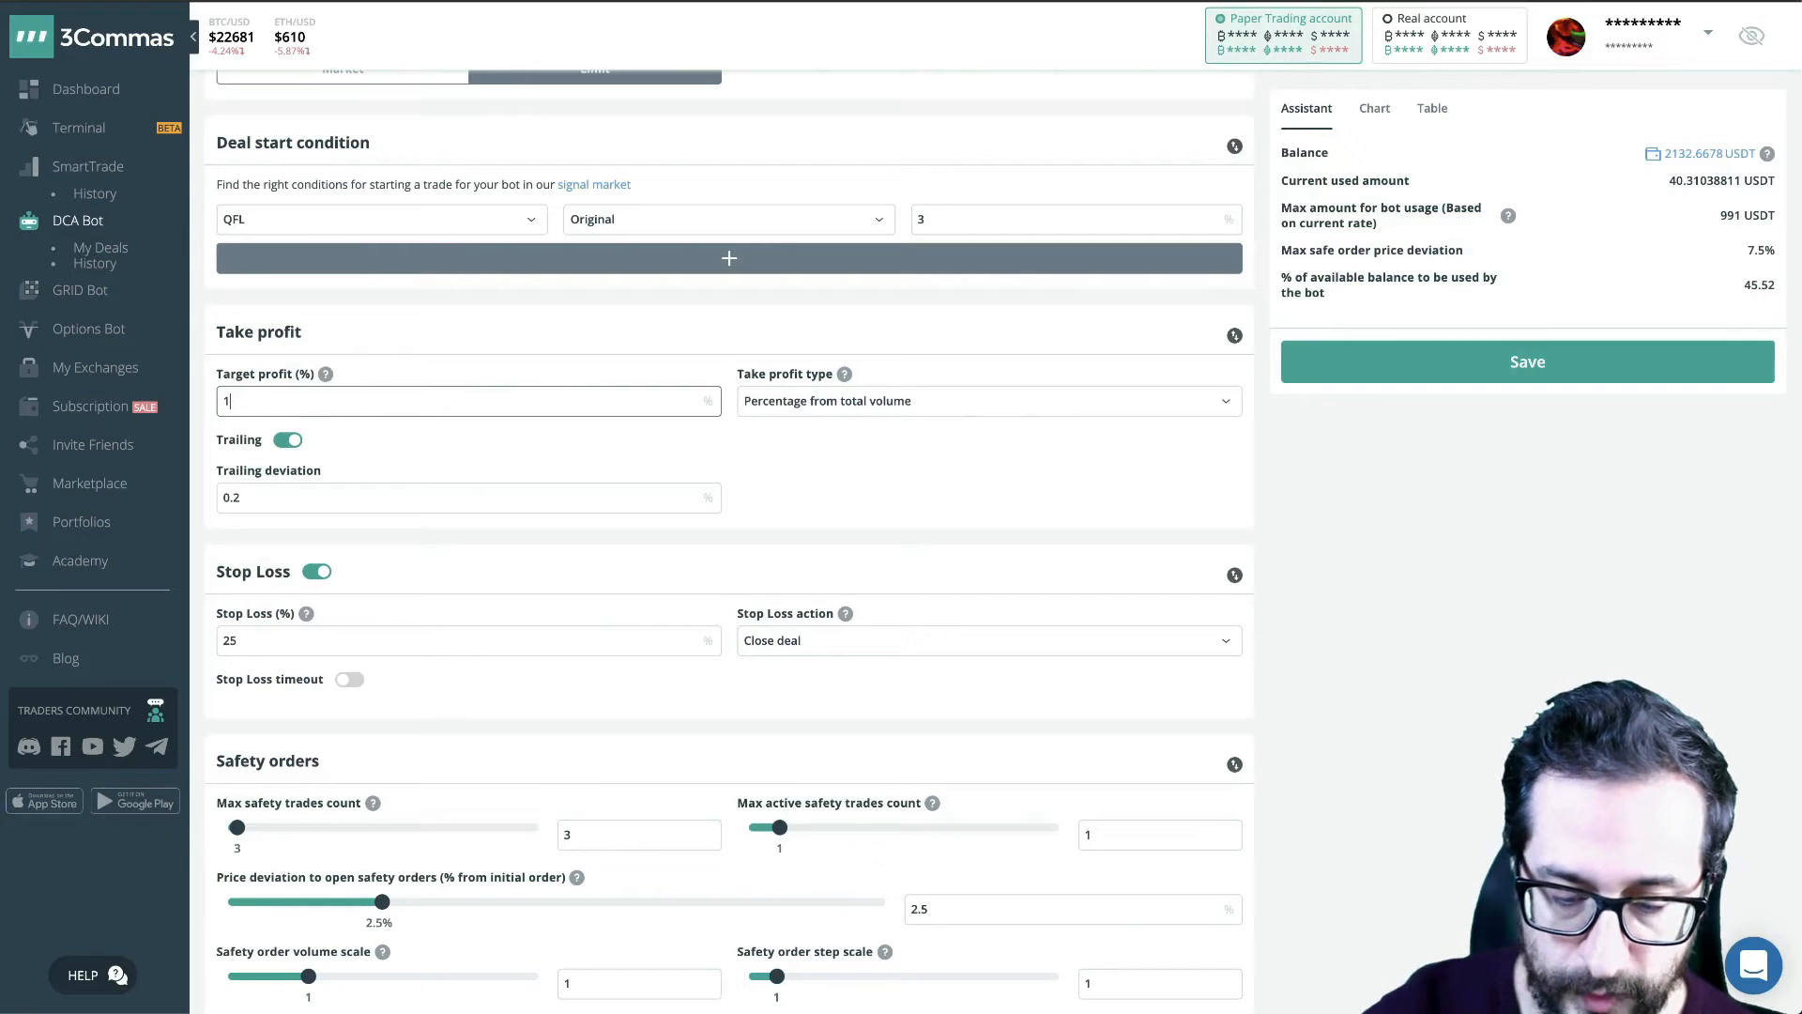
key(BackSpace)
text(0.8)
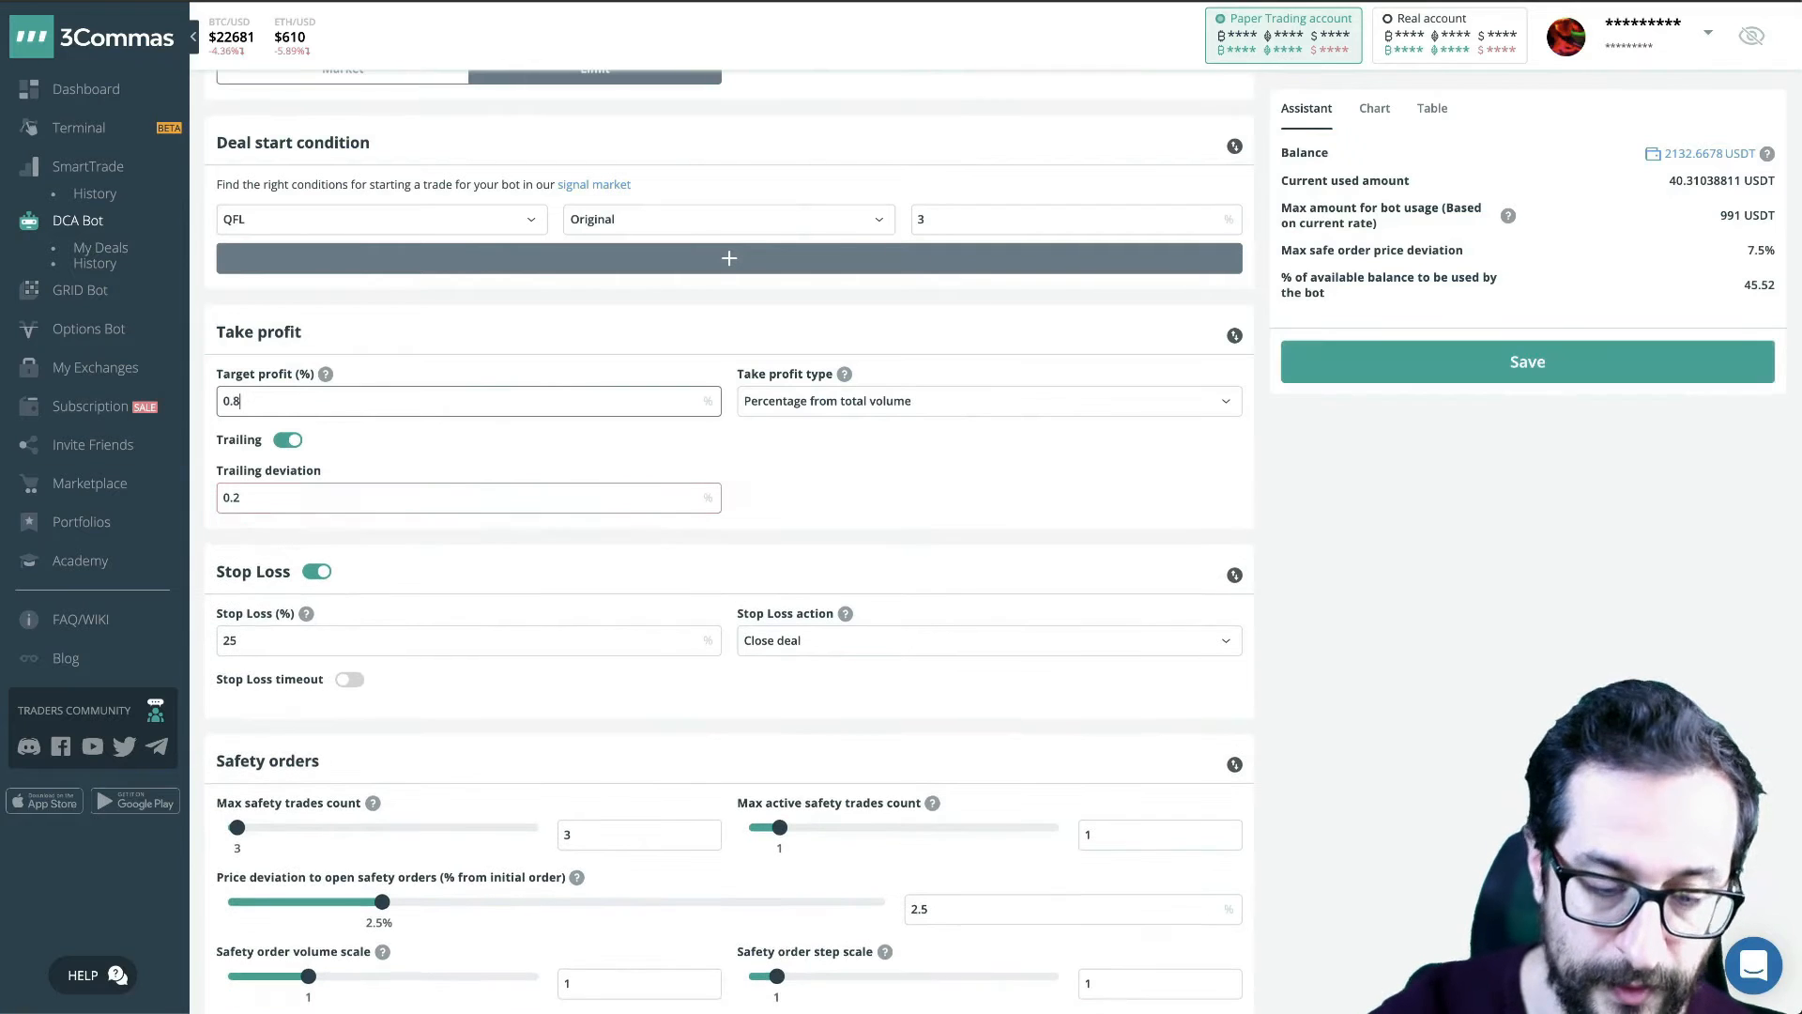
- Restore the take-profit target to 2%
scroll(443, 366, down, 1)
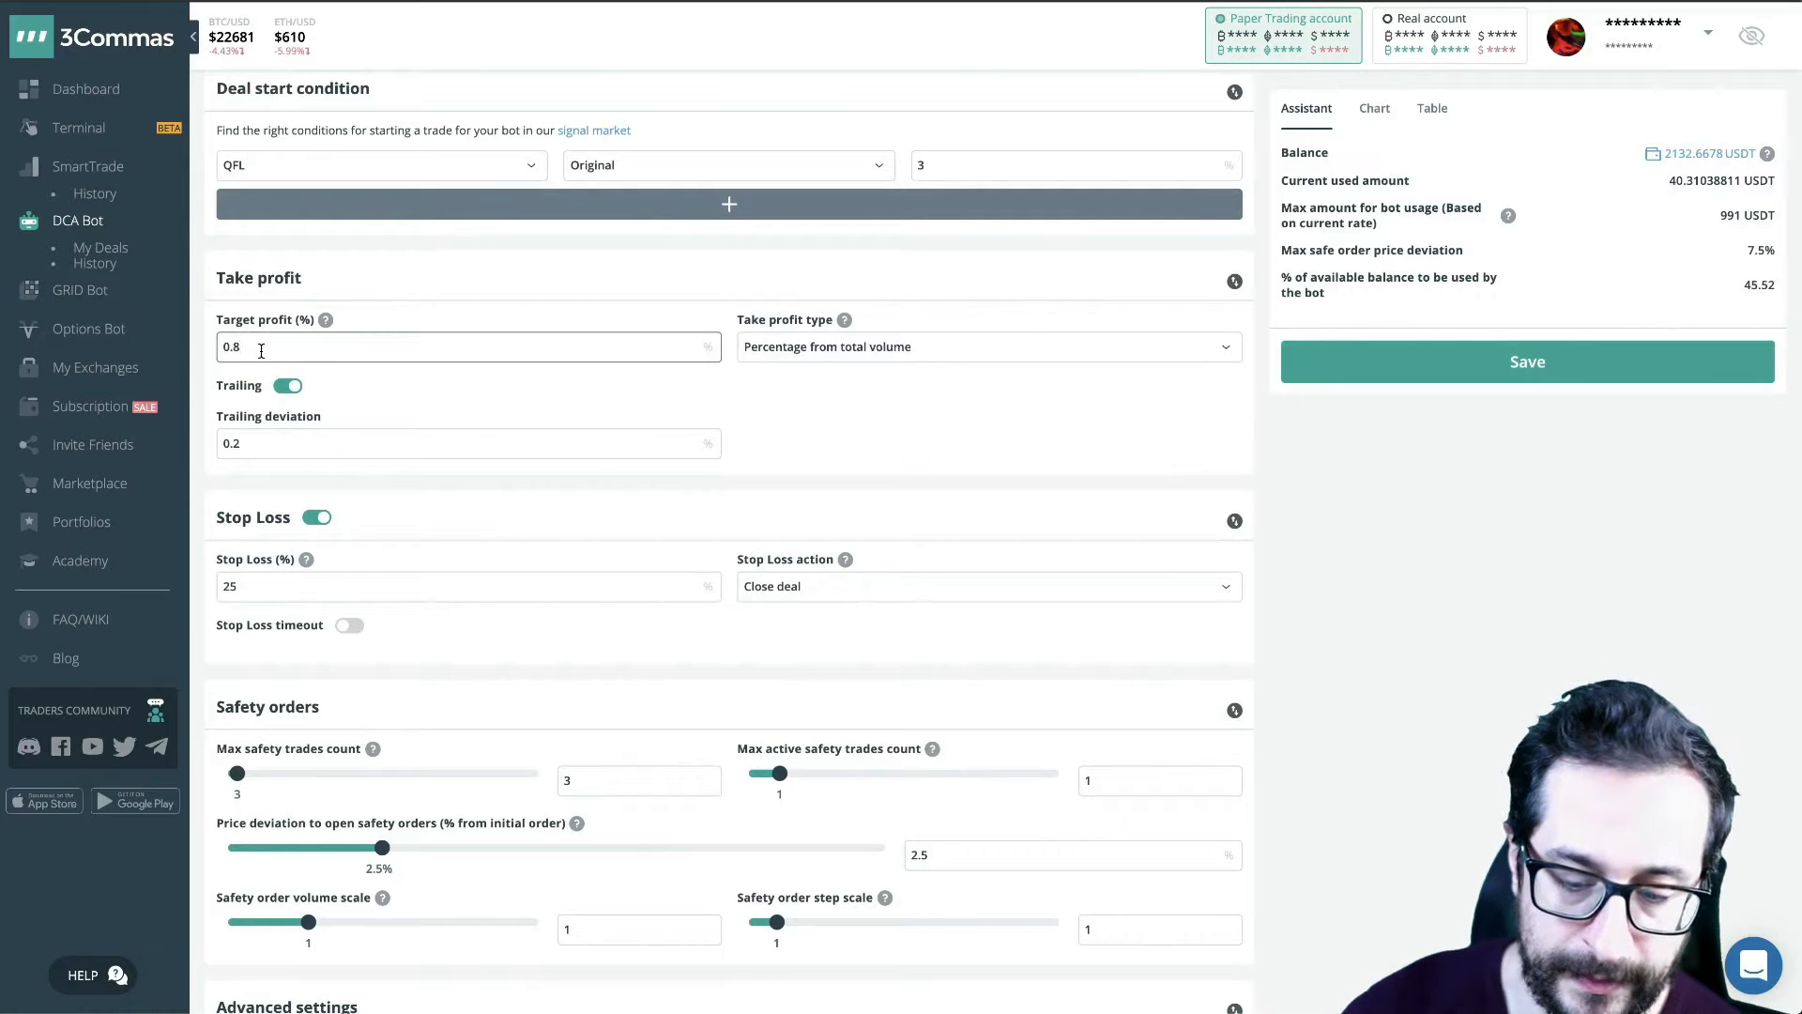
key(BackSpace)
key(BackSpace)
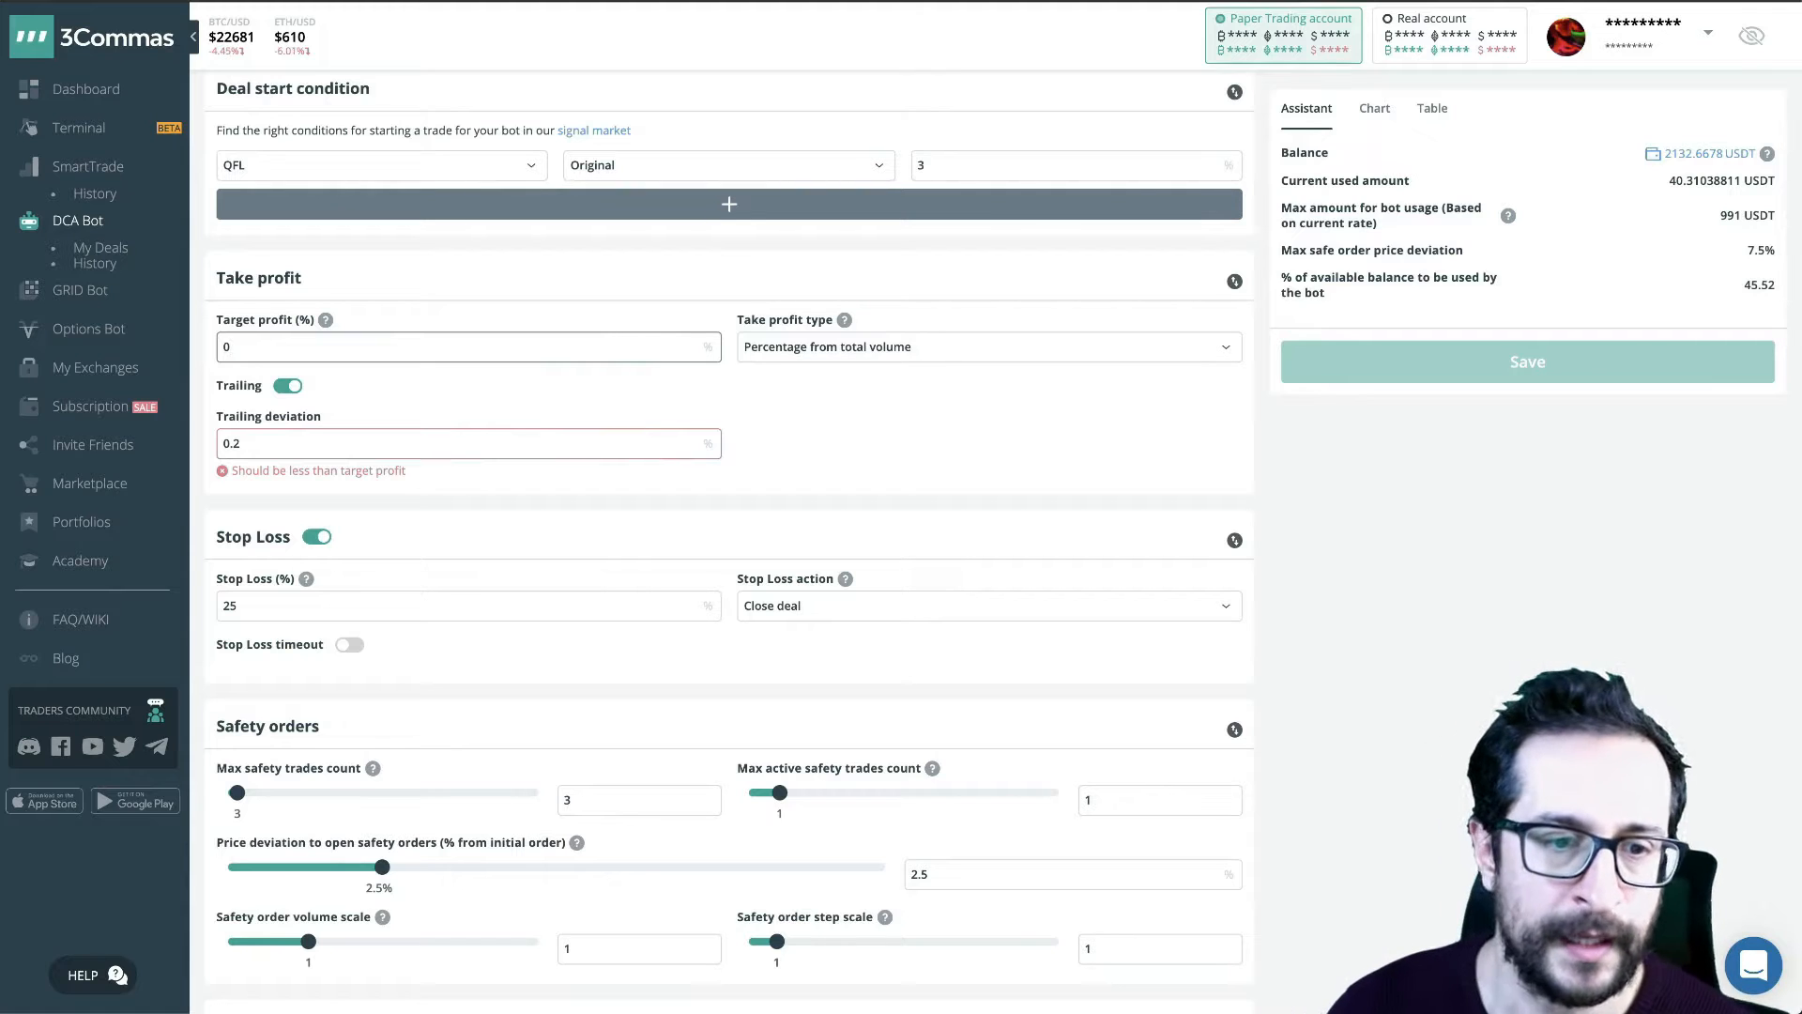
click(261, 350)
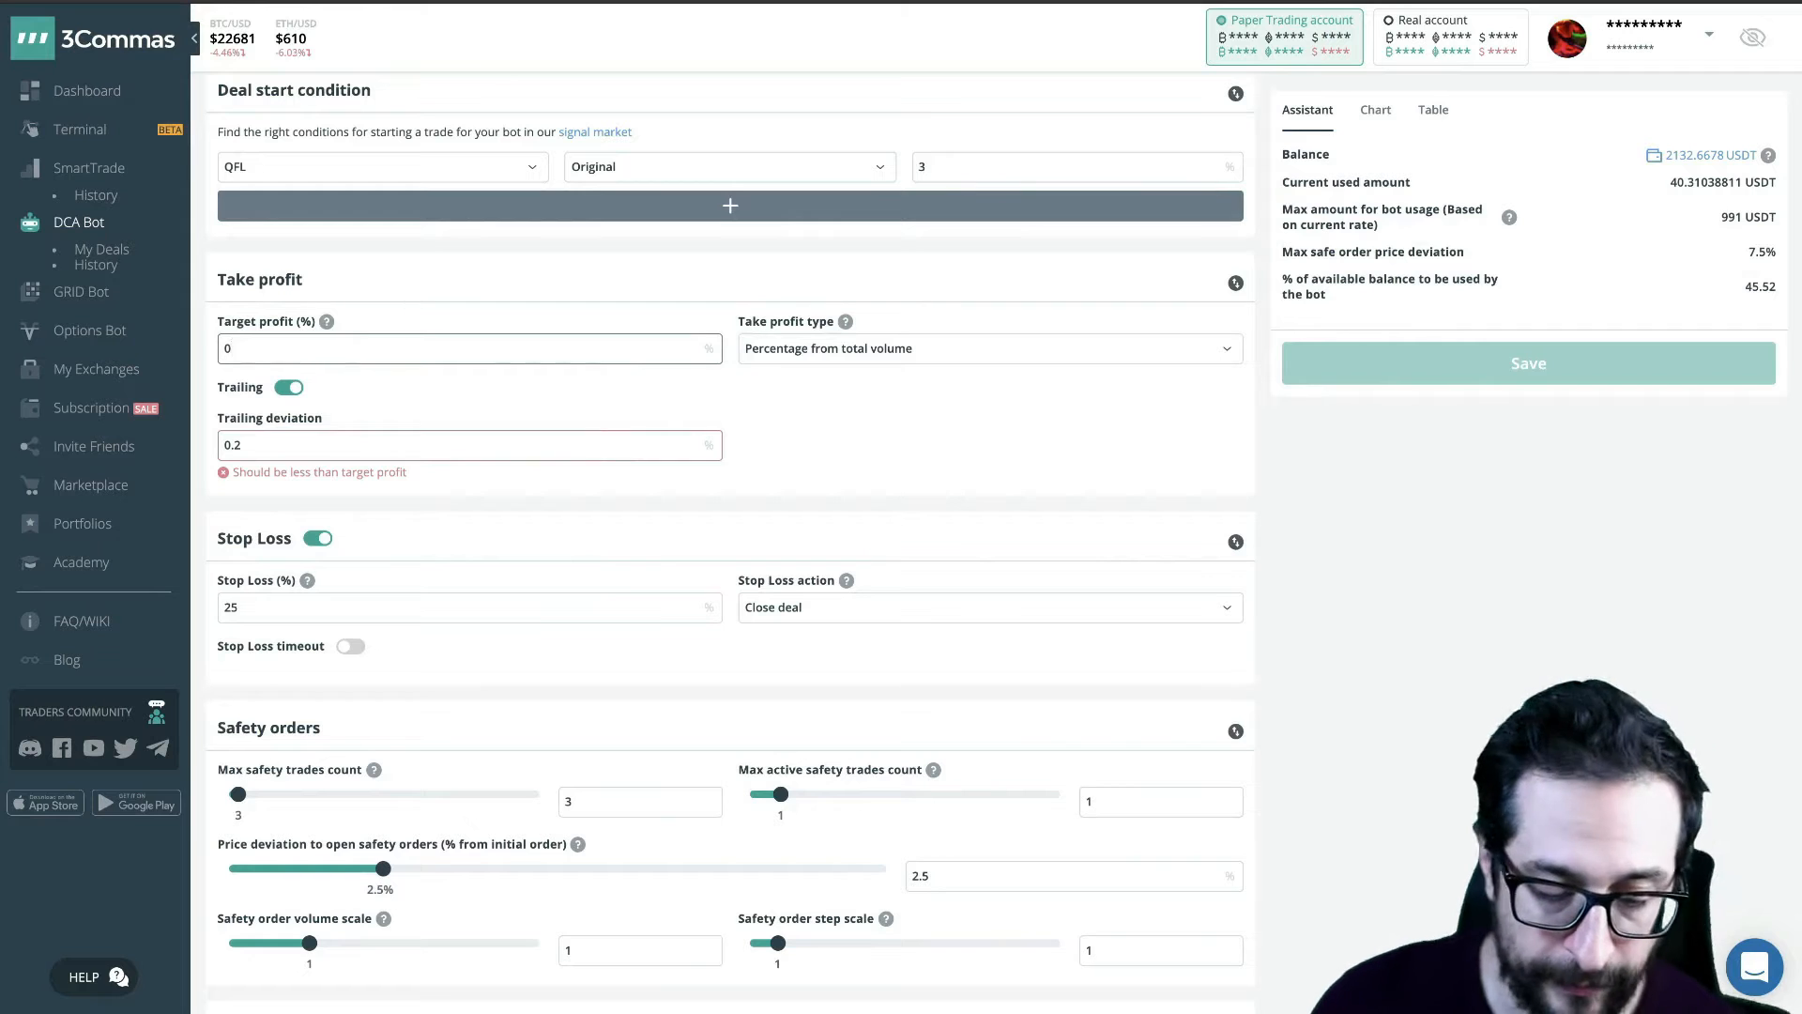
key(BackSpace)
text(2)
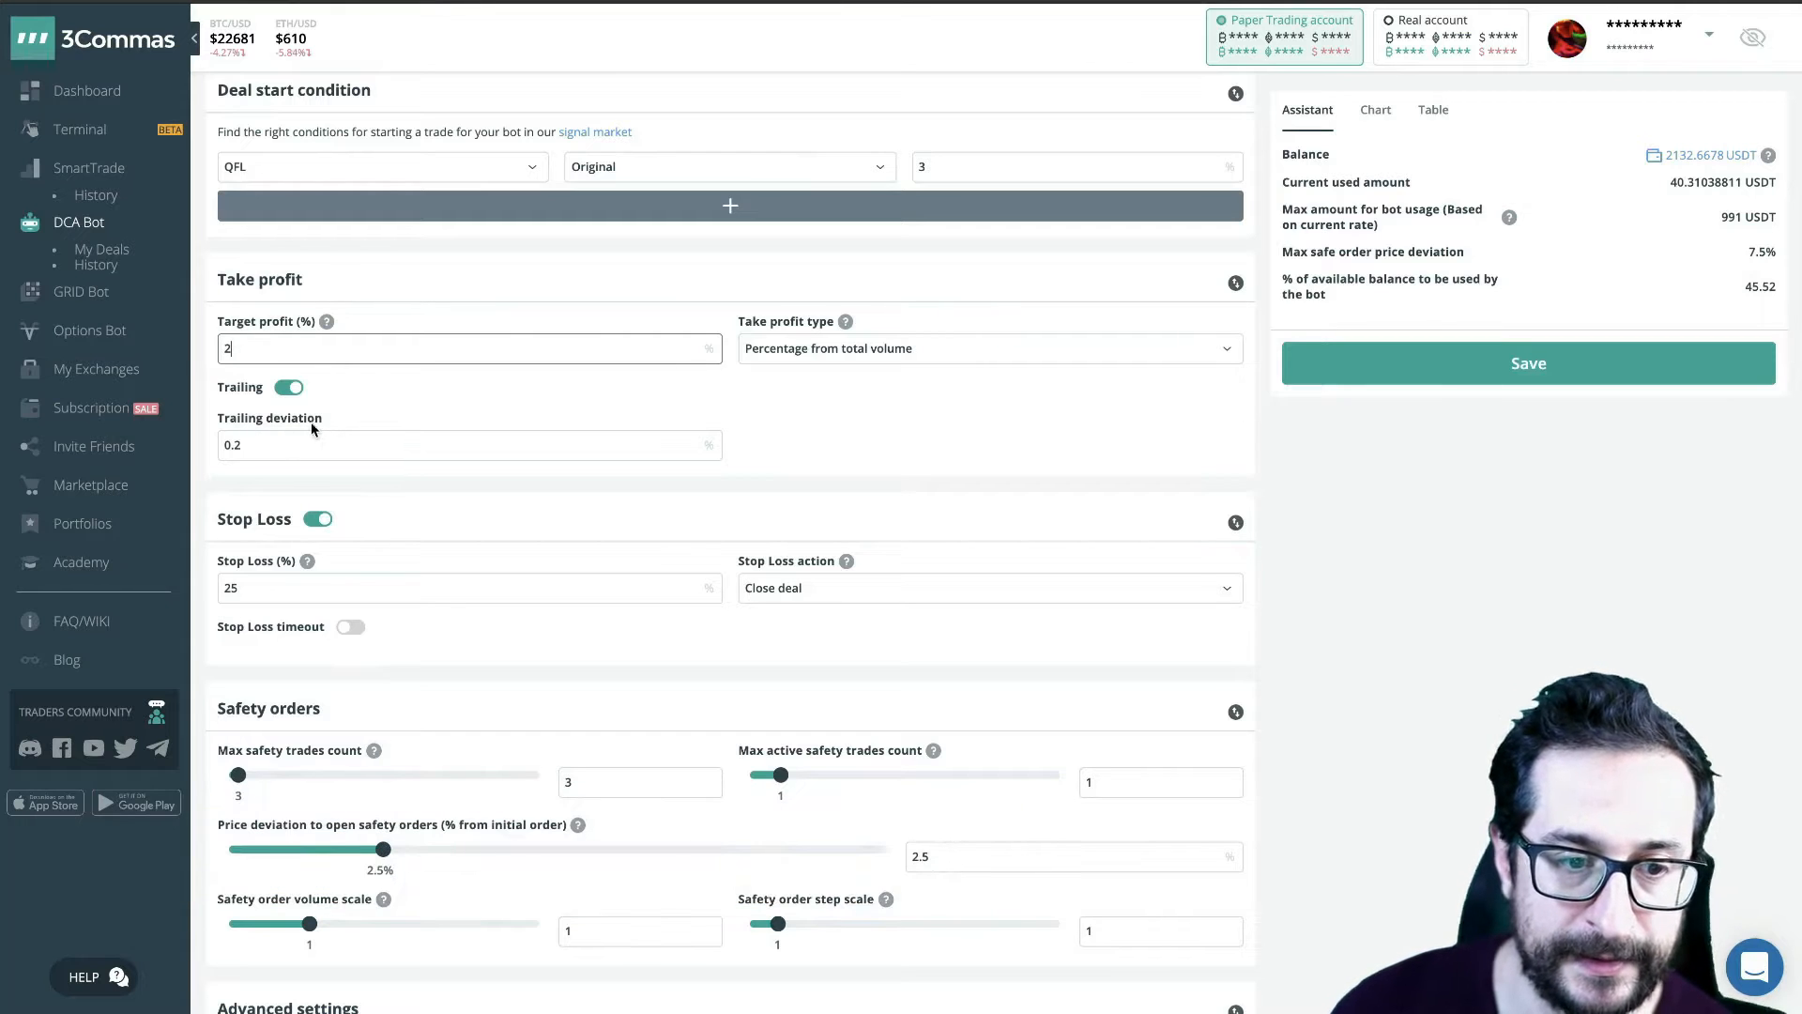
- Compare the target profit with the trailing deviation without changing either value
click(259, 448)
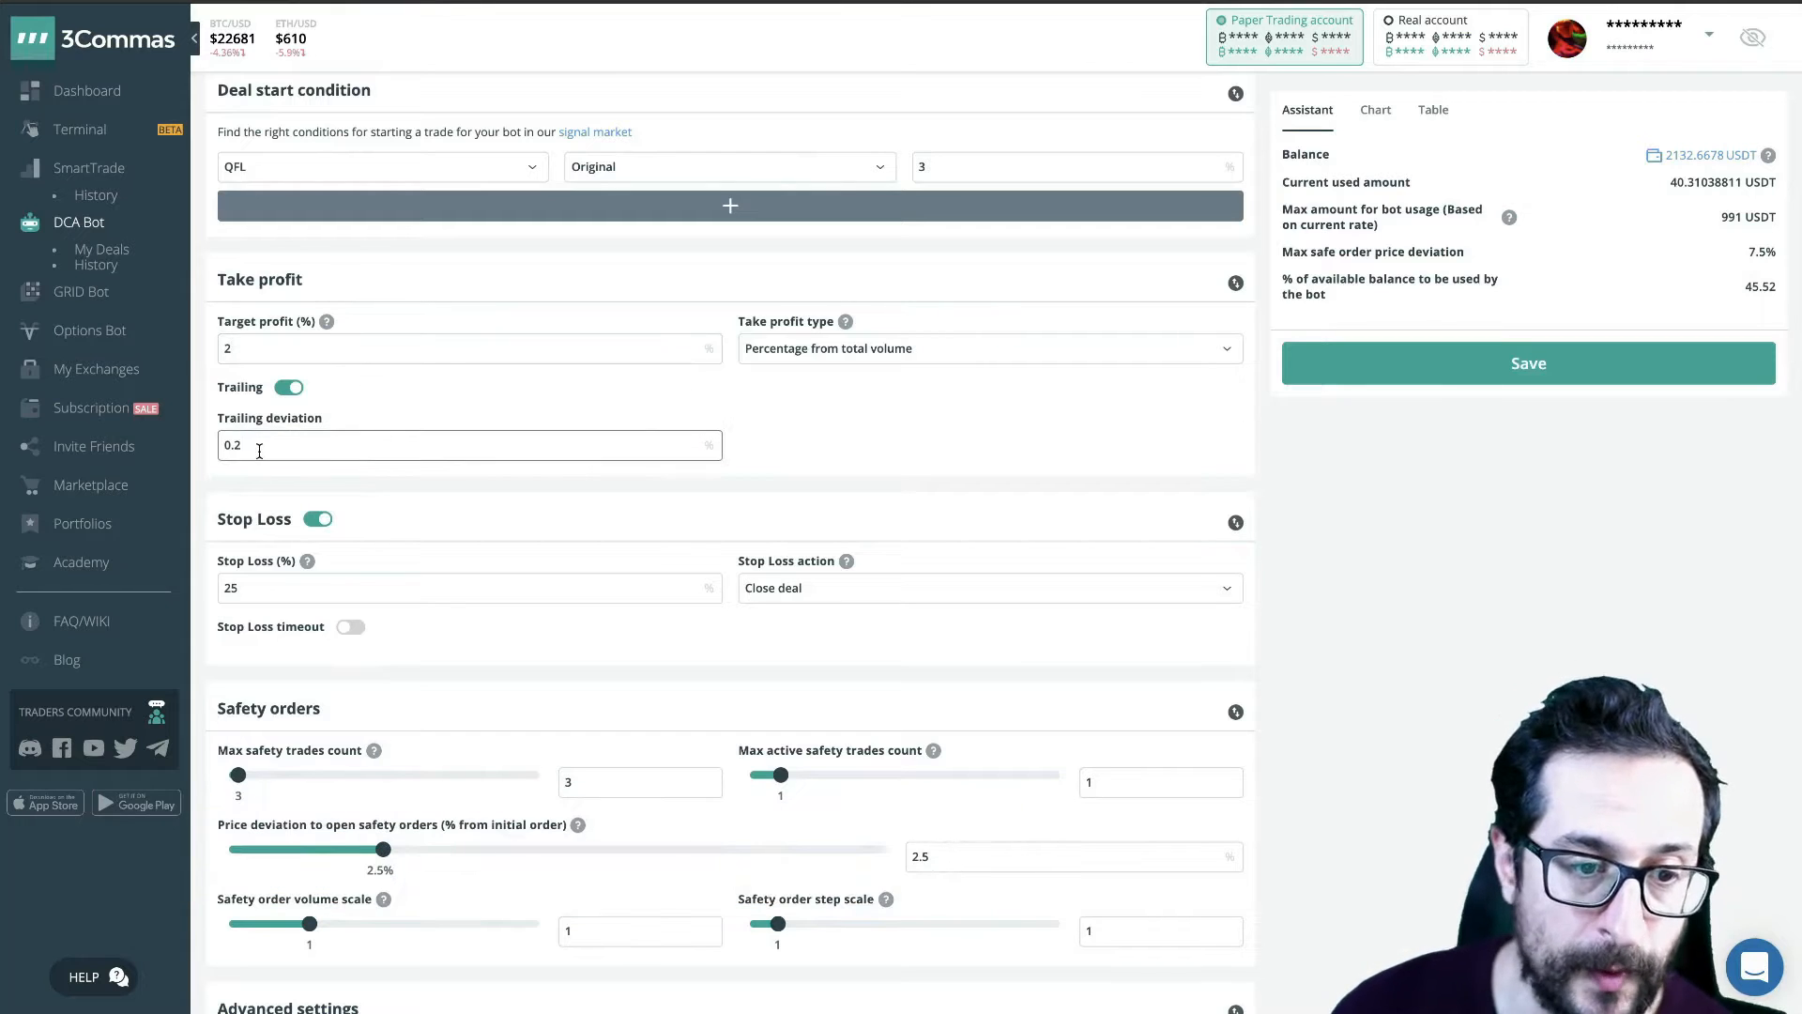
click(254, 345)
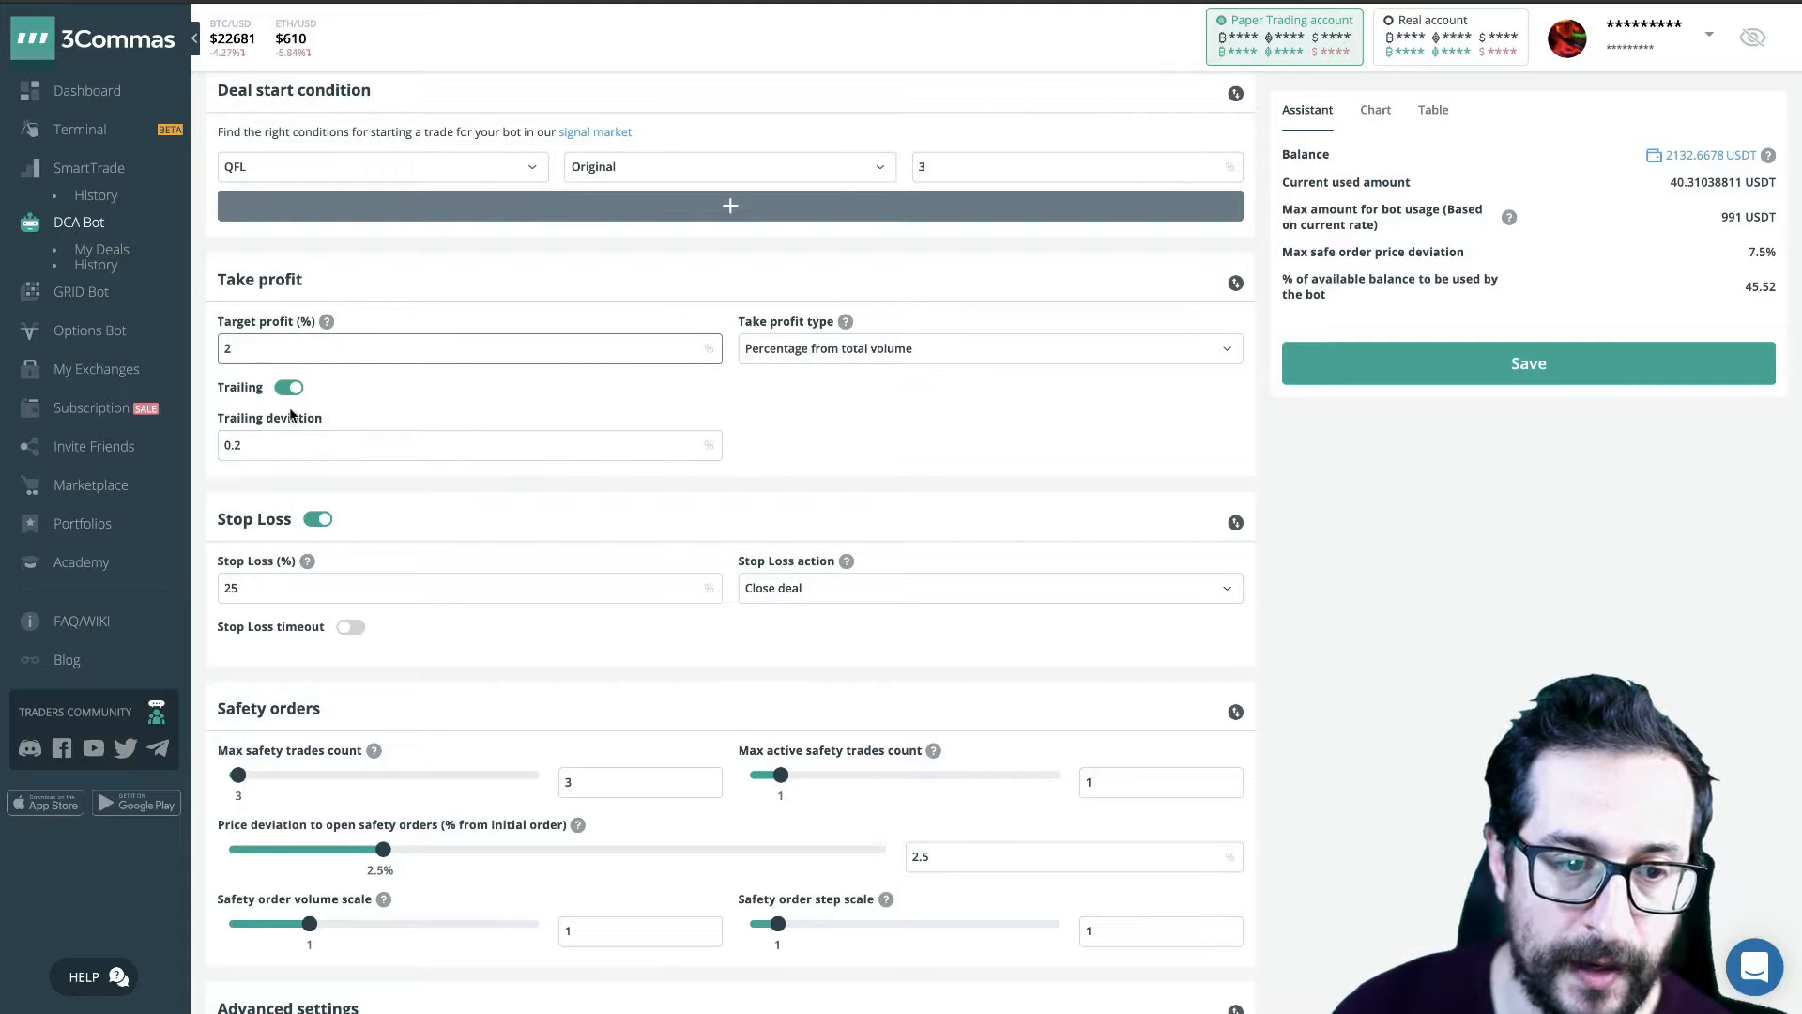
double_click(267, 444)
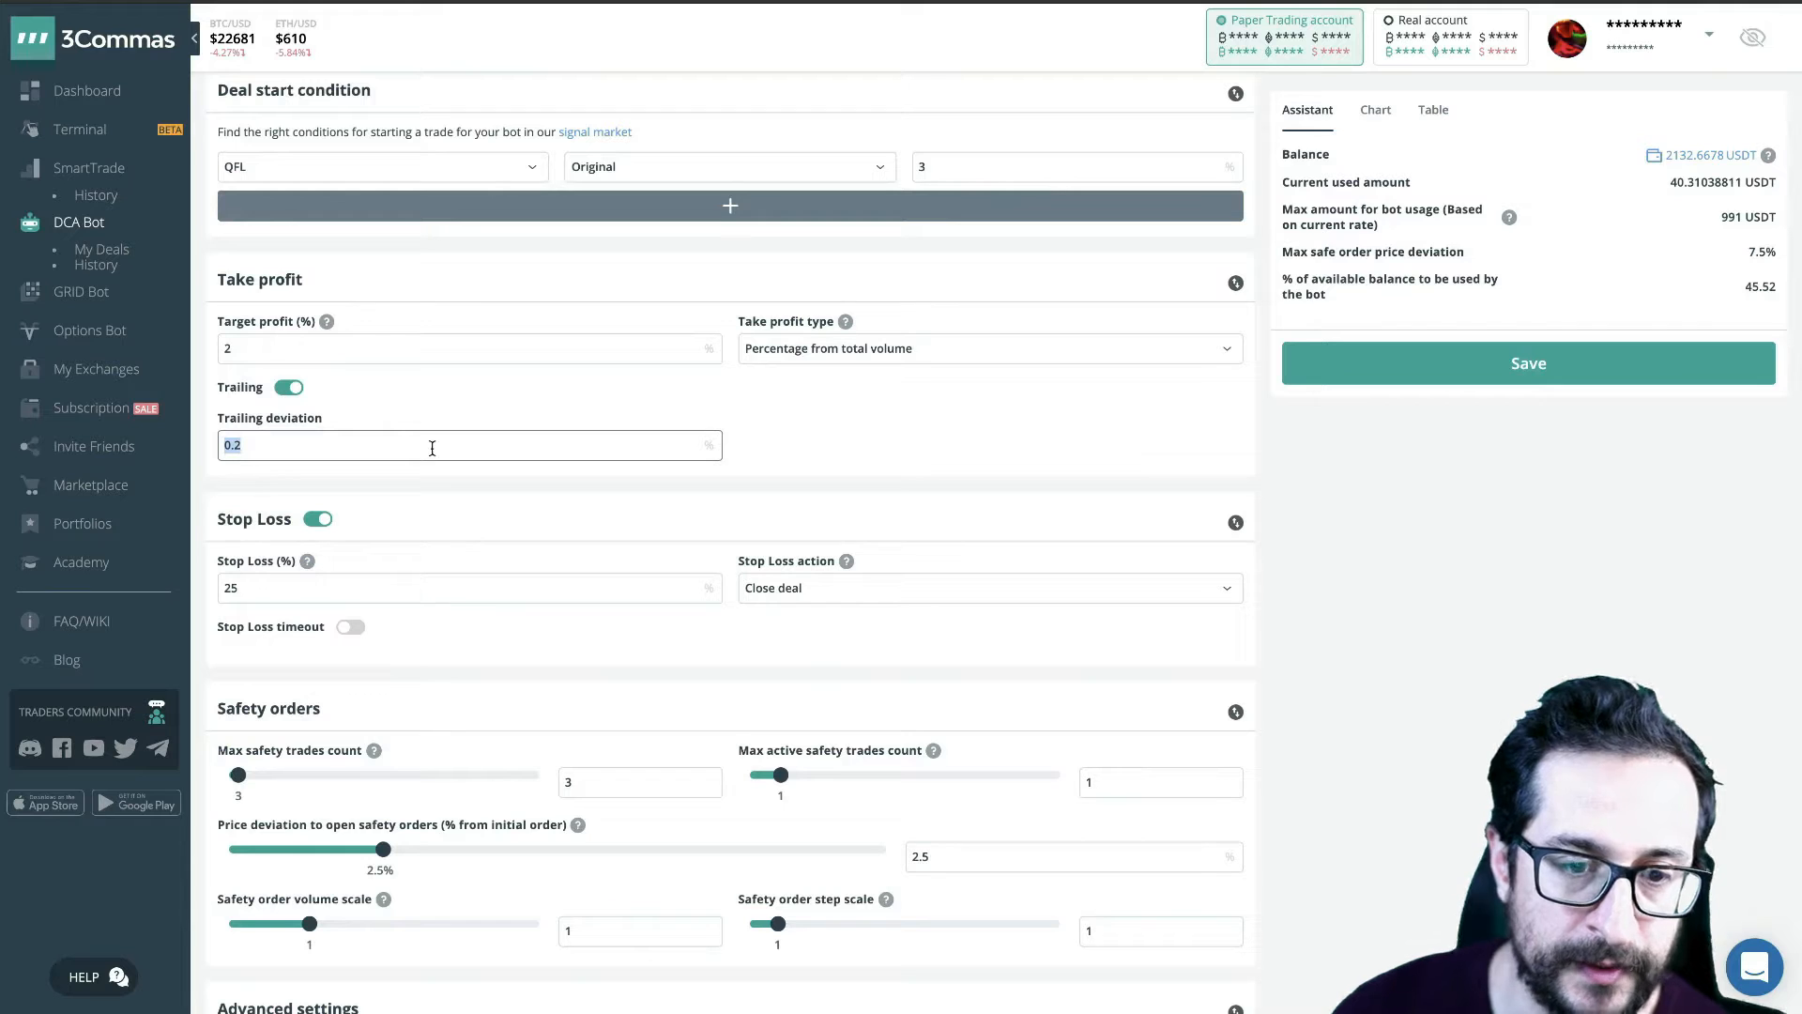
click(314, 451)
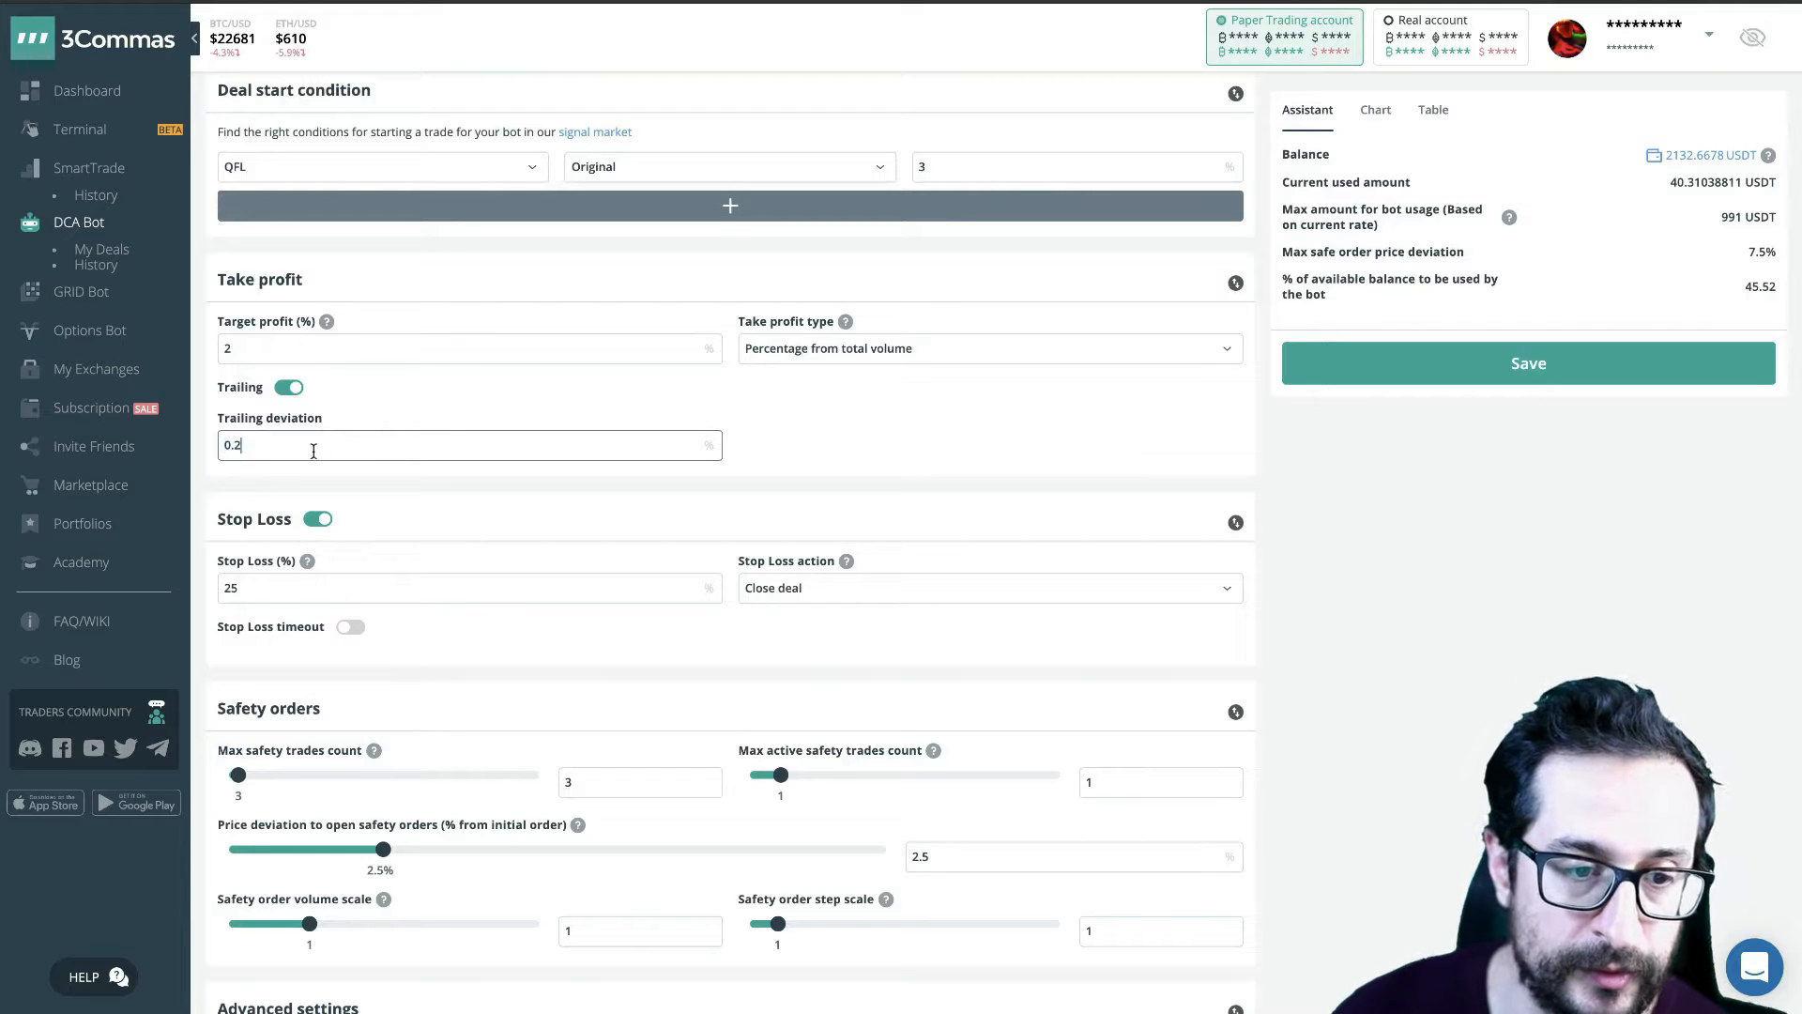
click(291, 352)
click(249, 450)
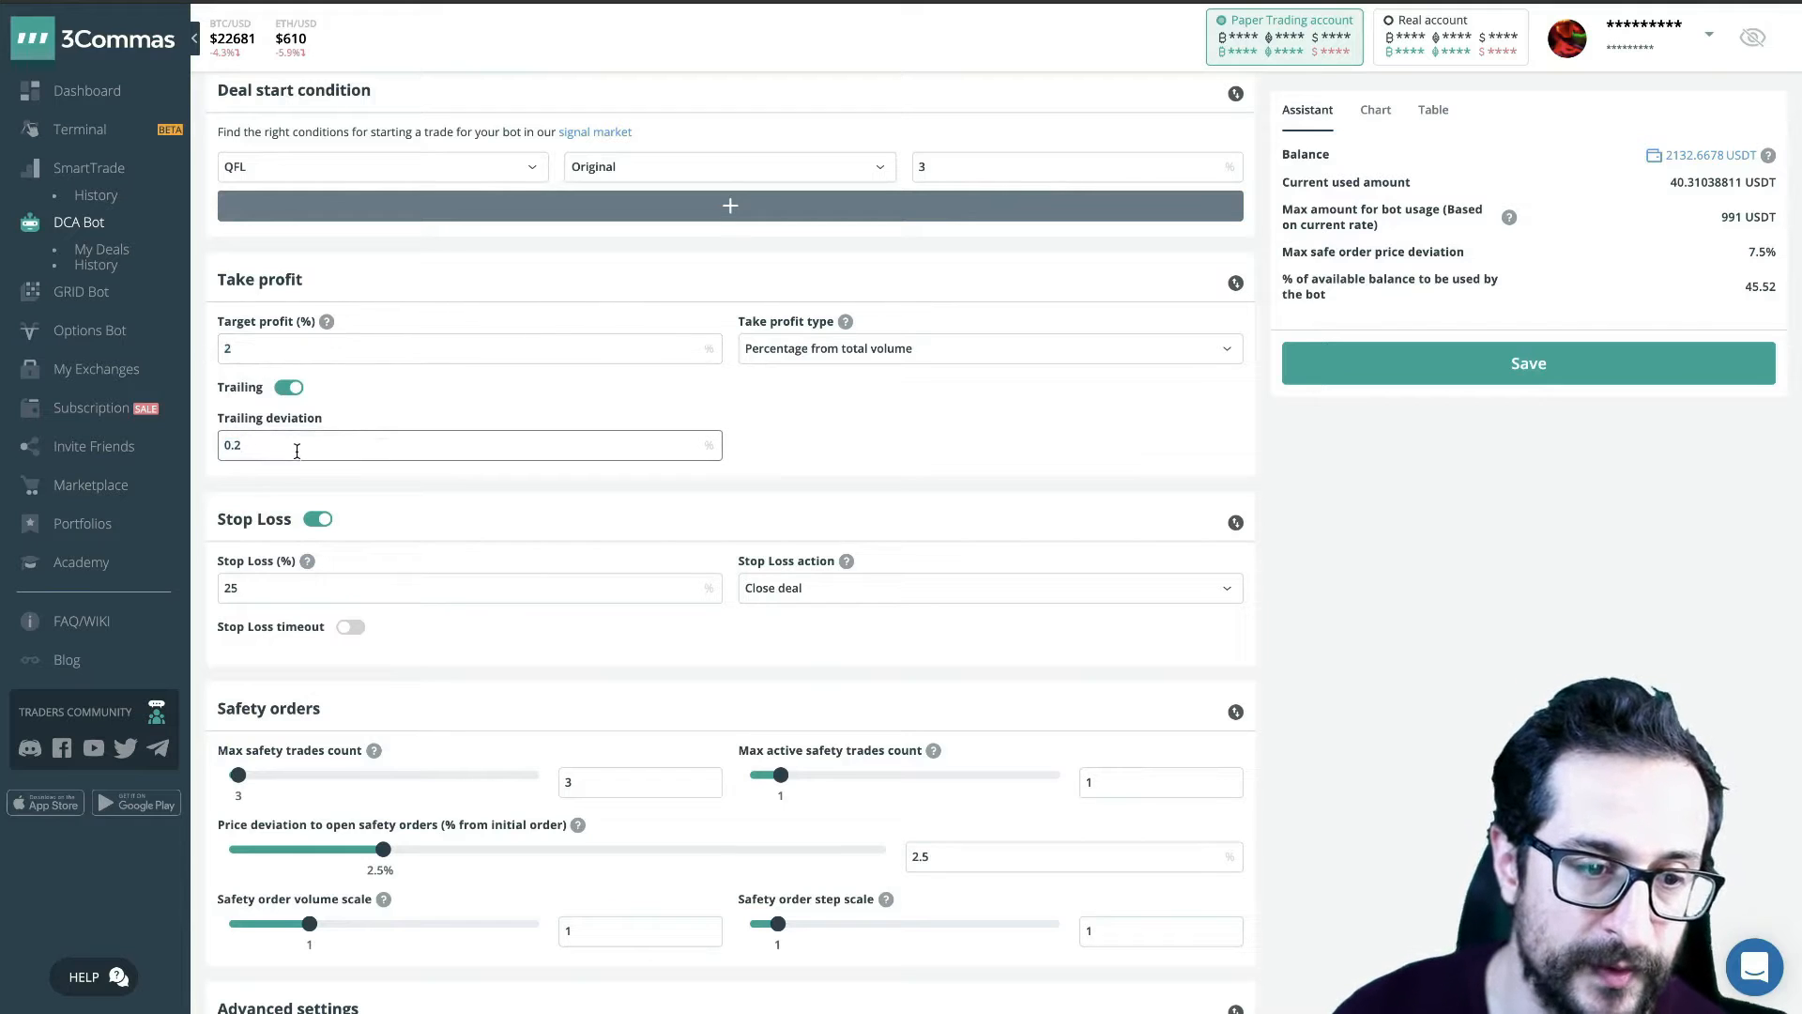
- Set the target profit to 1% and the trailing deviation to 0.1%
double_click(257, 348)
text(1)
click(275, 442)
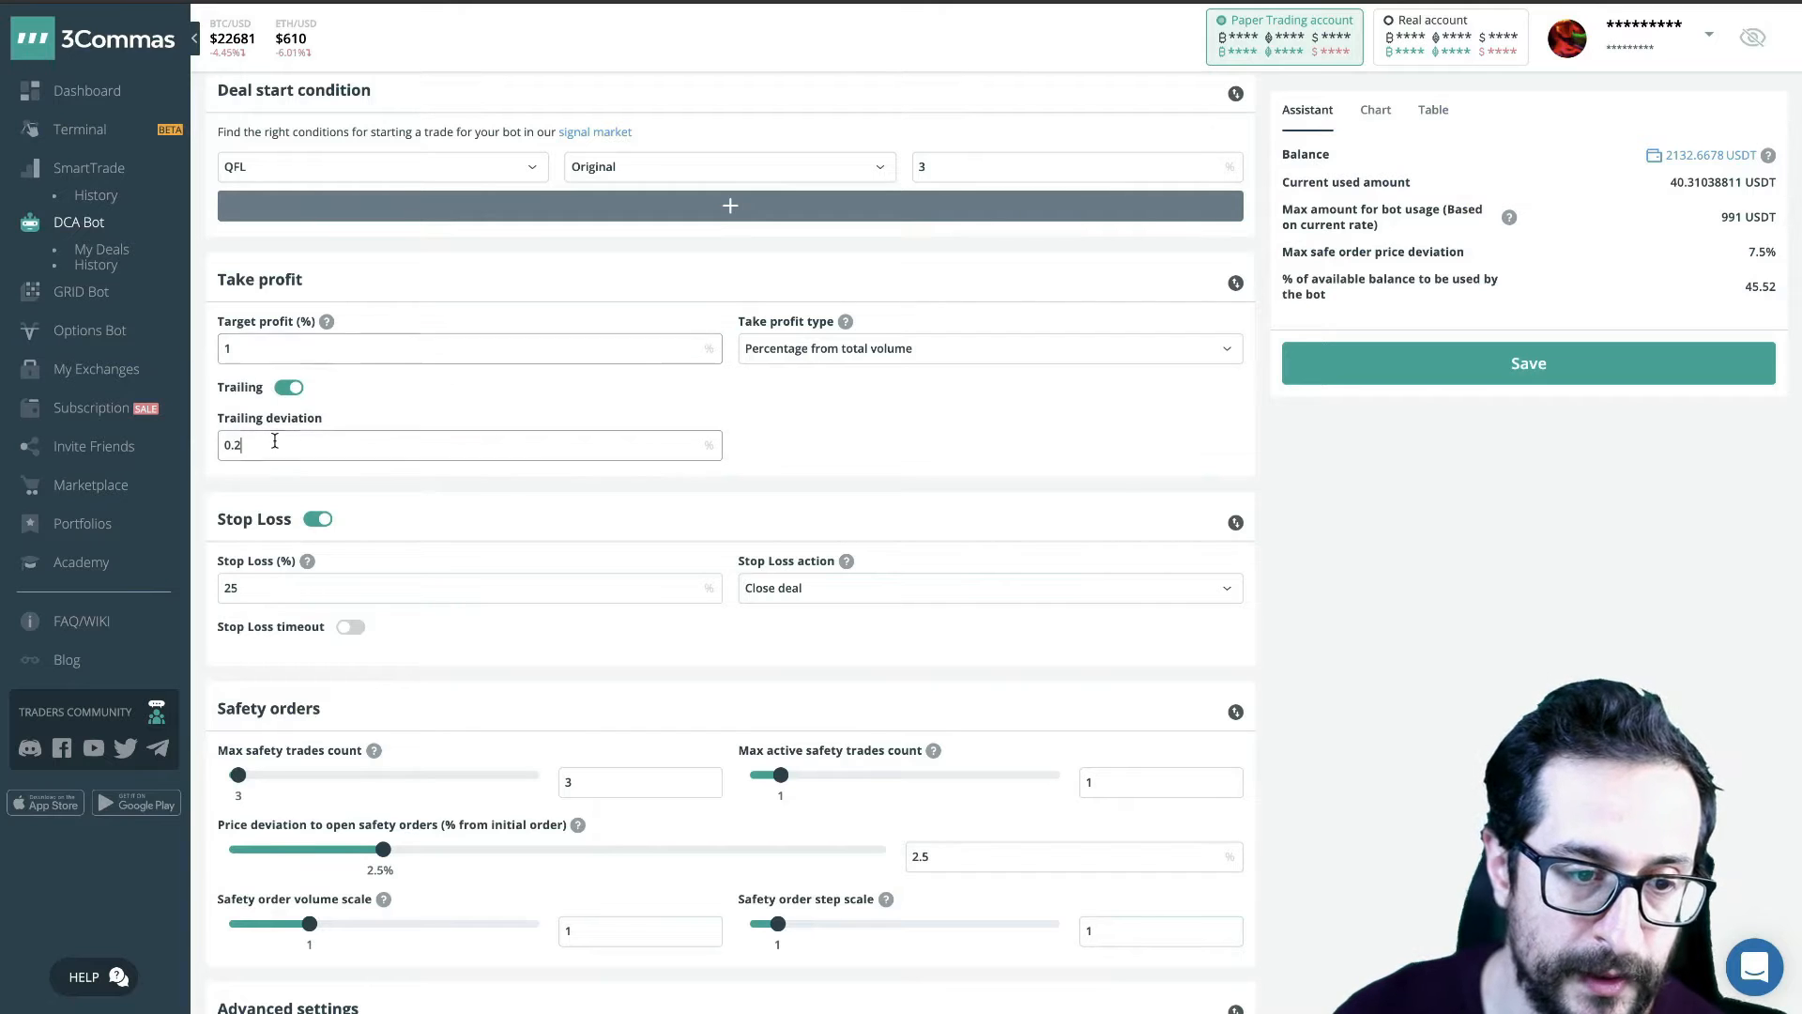
key(BackSpace)
text(1)
- Return the target profit to 2% and the trailing deviation to 0.2%
click(248, 347)
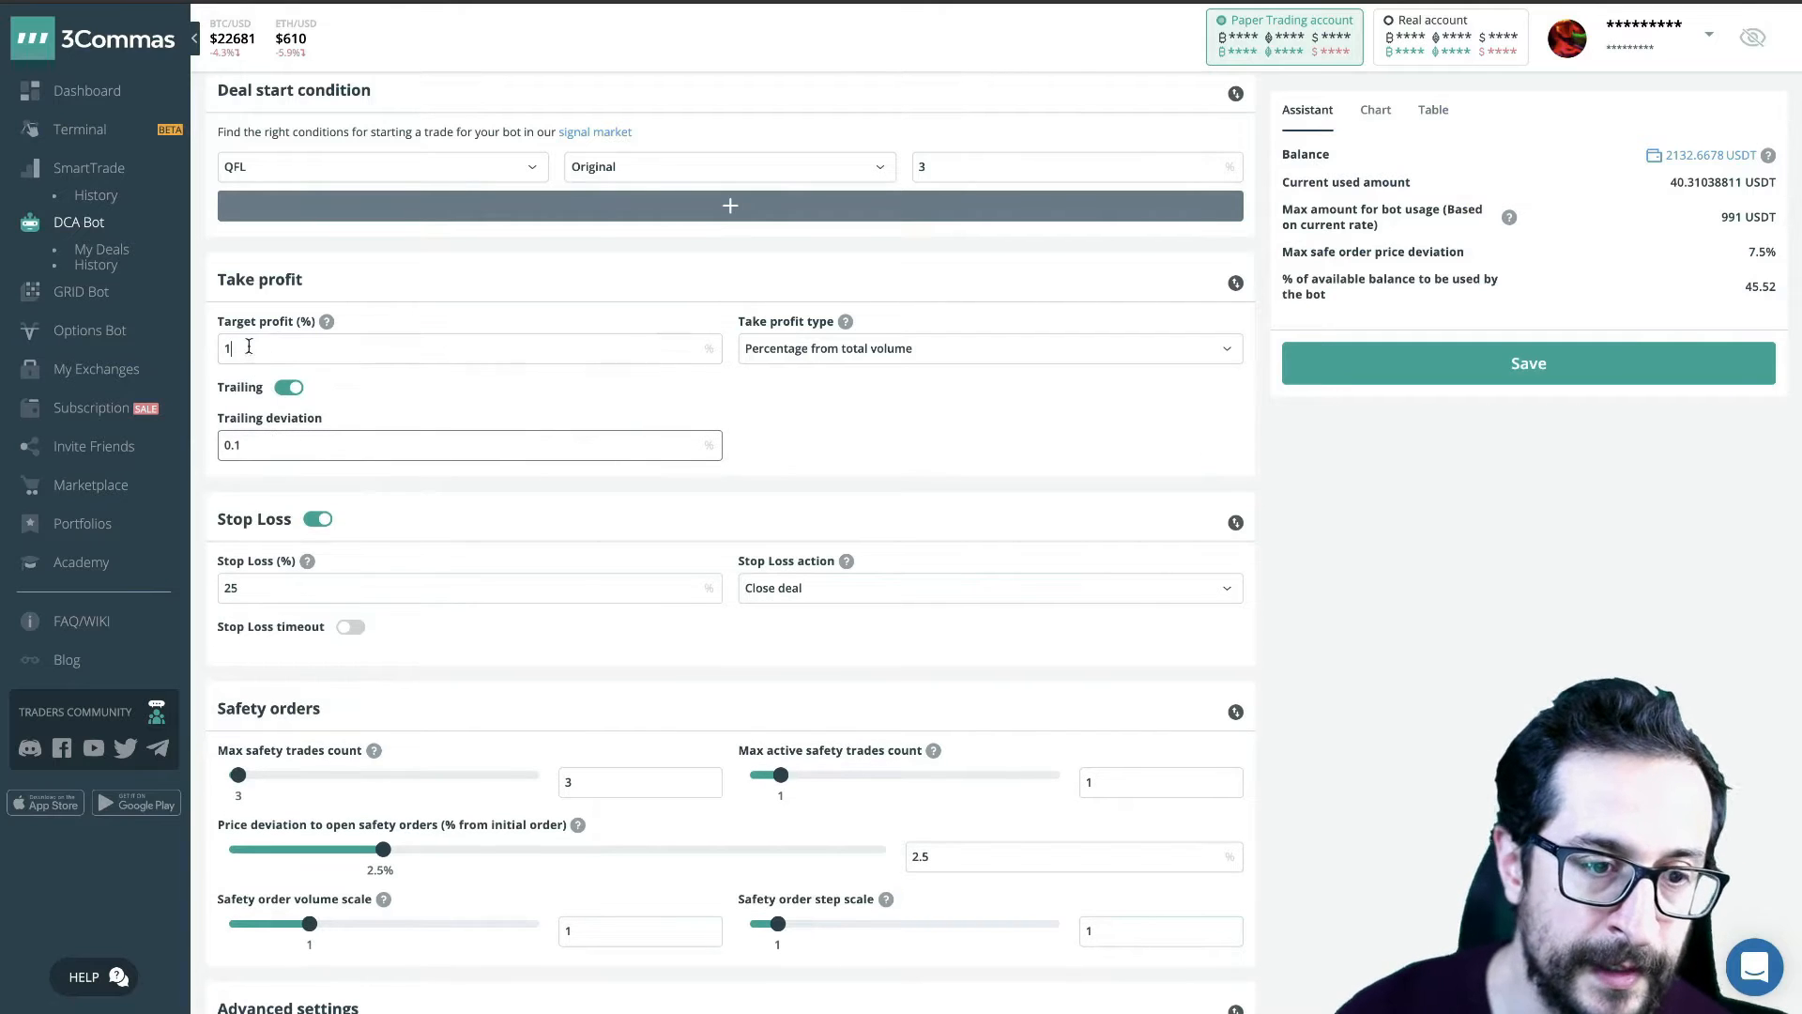
key(BackSpace)
text(2)
click(256, 447)
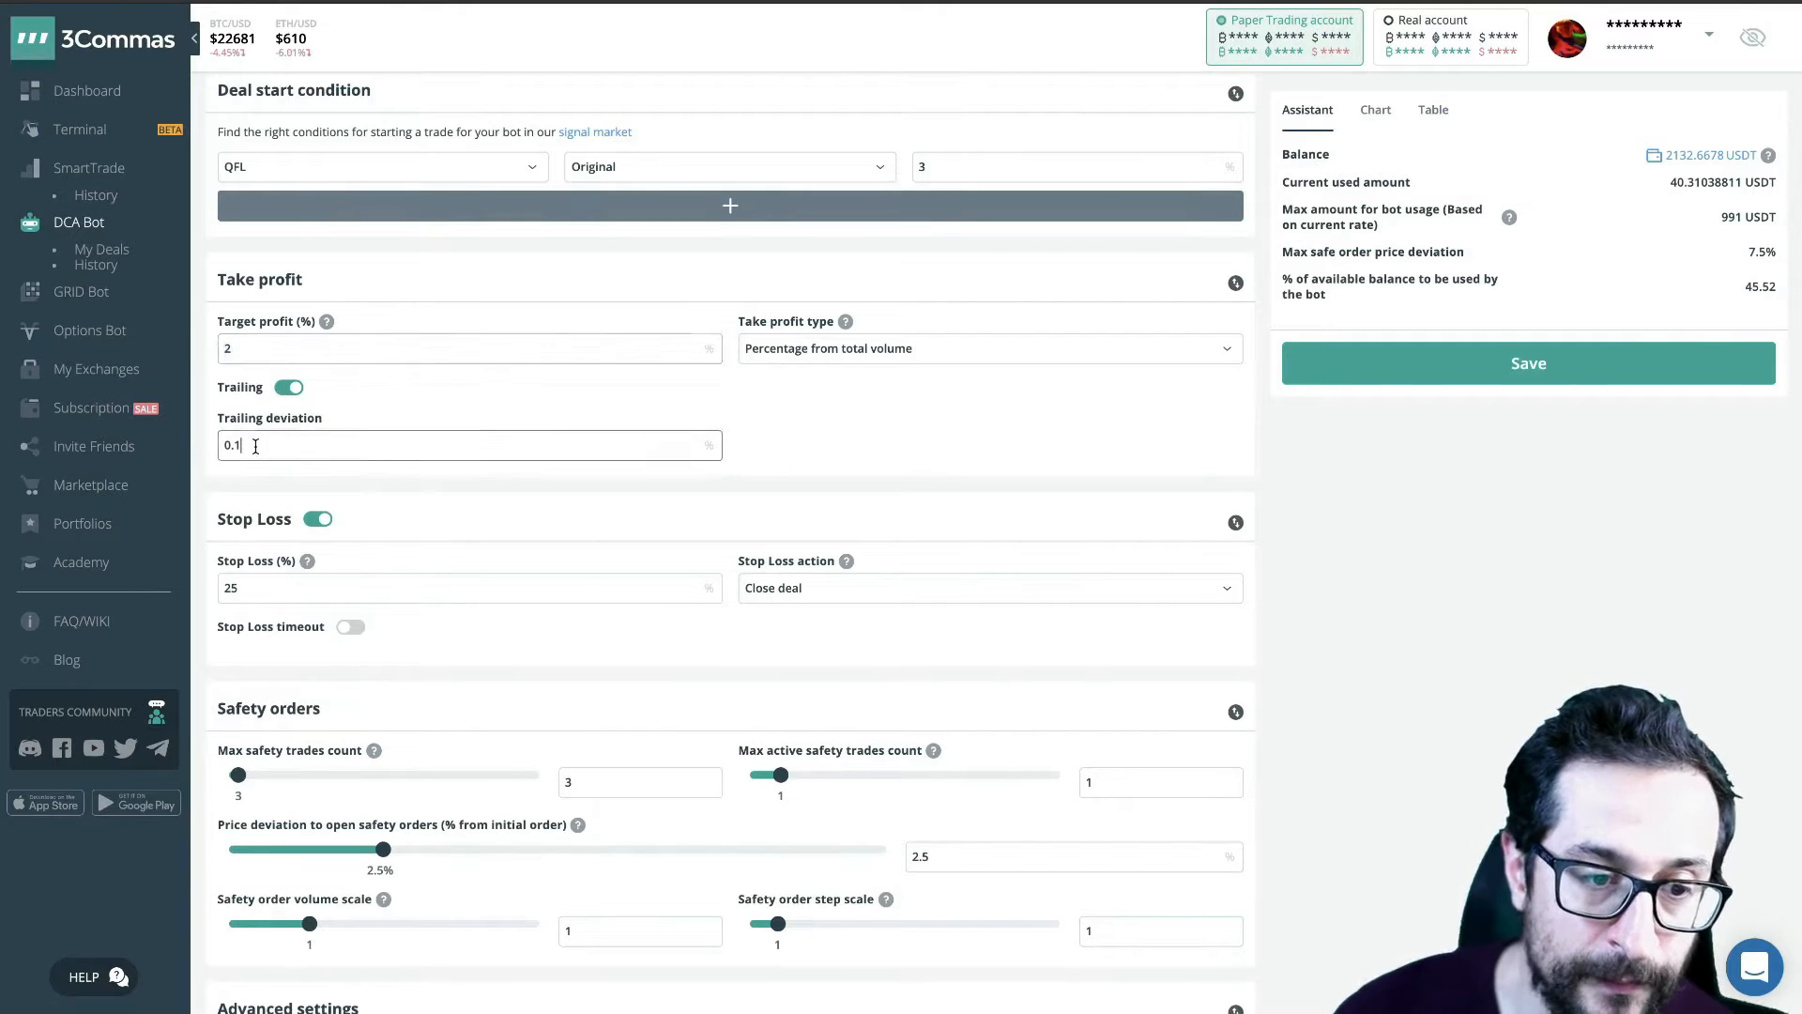
key(BackSpace)
text(2)
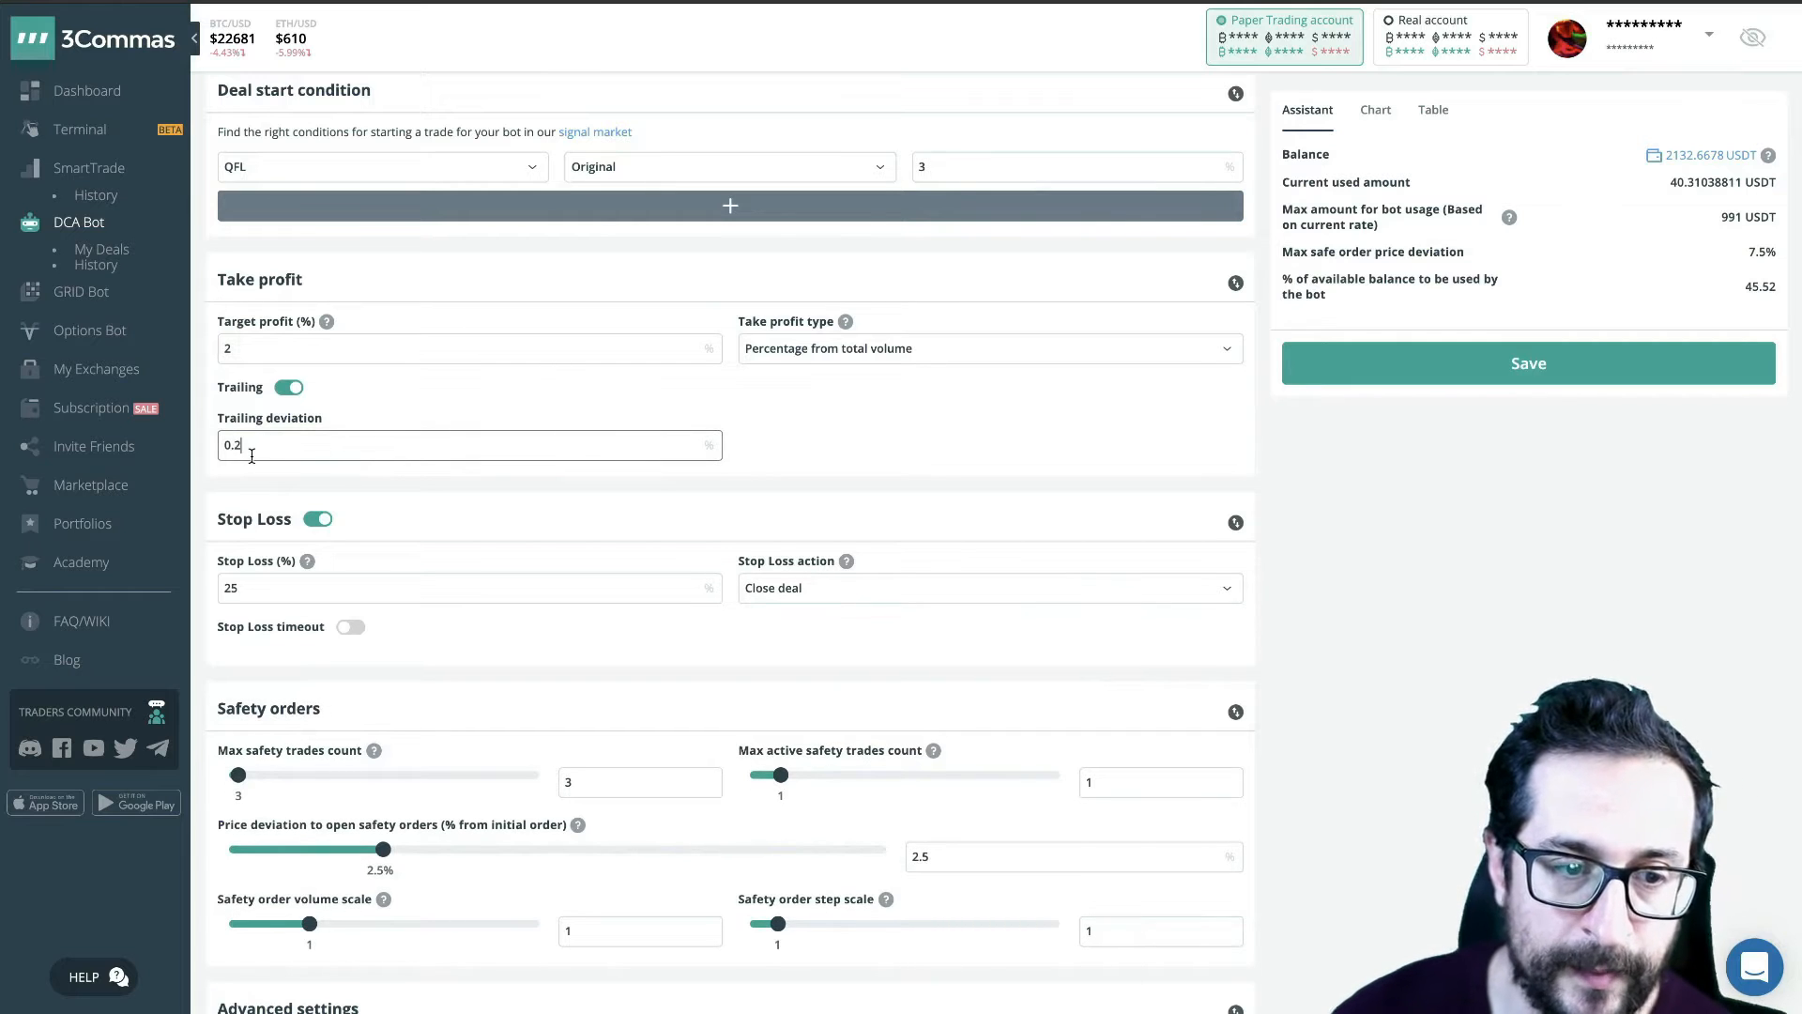
- Review how the trailing deviation relates to the target profit in the take-profit settings
click(243, 349)
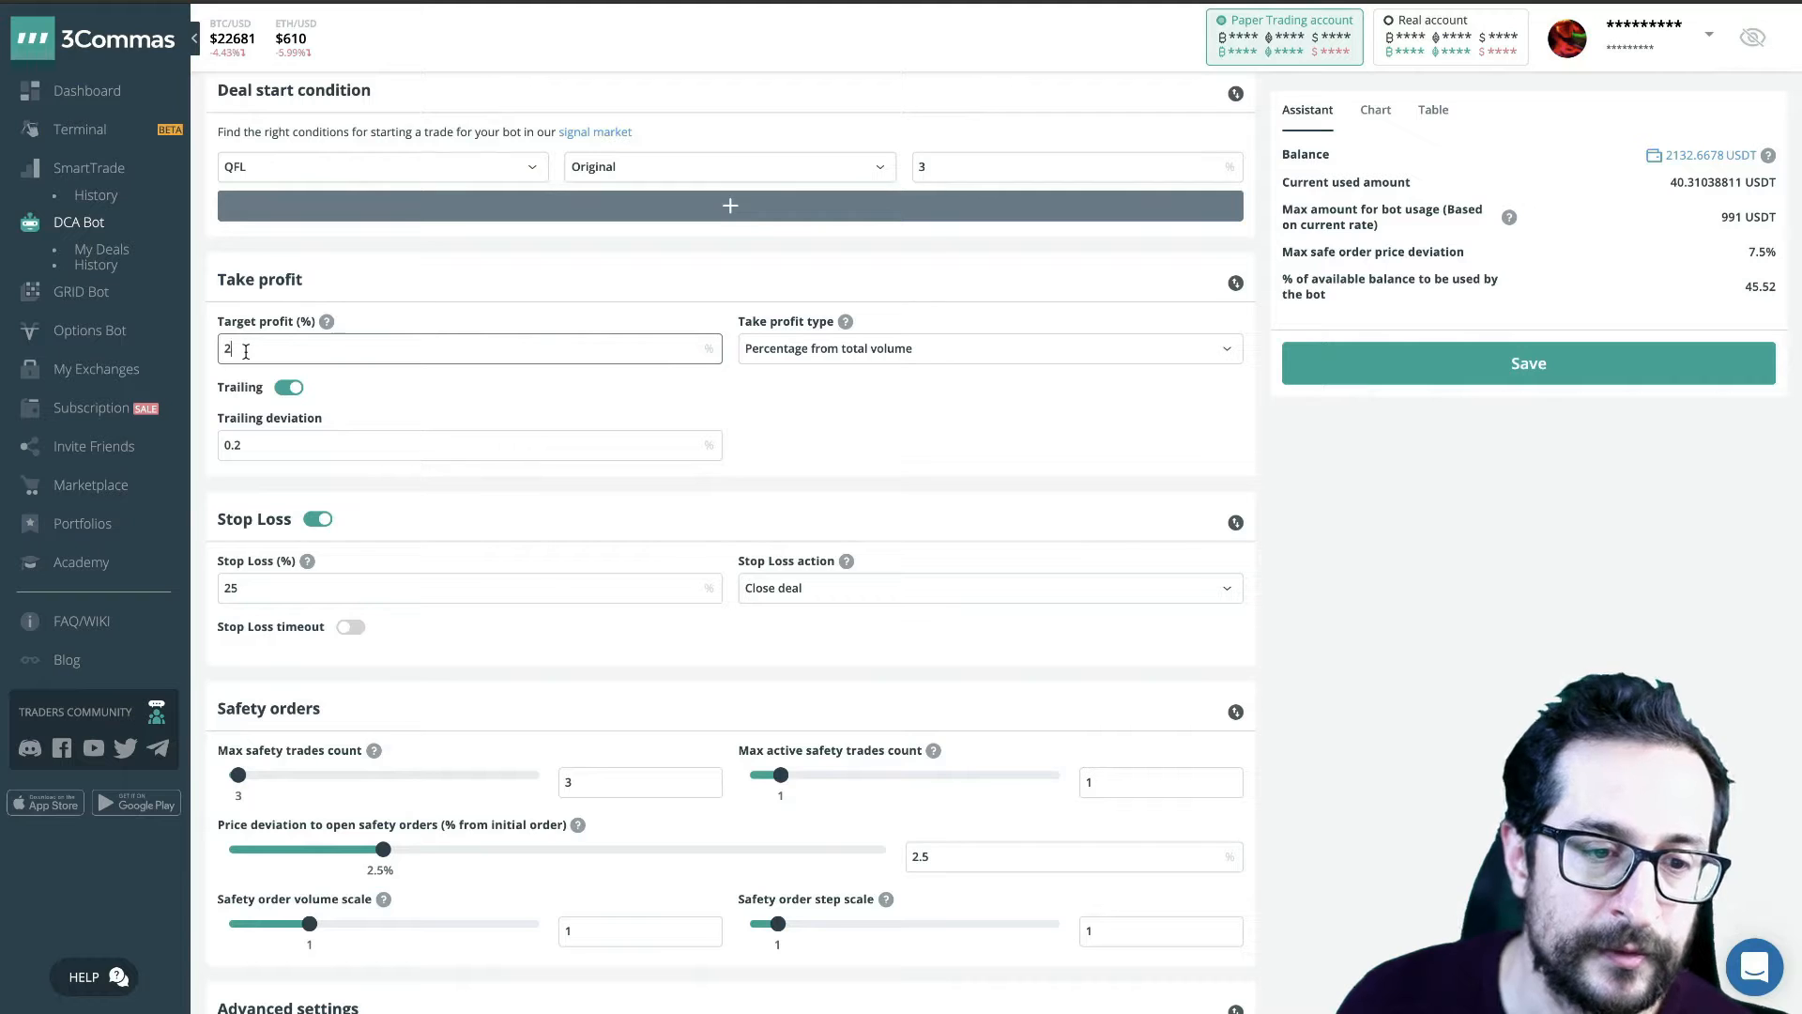
click(253, 442)
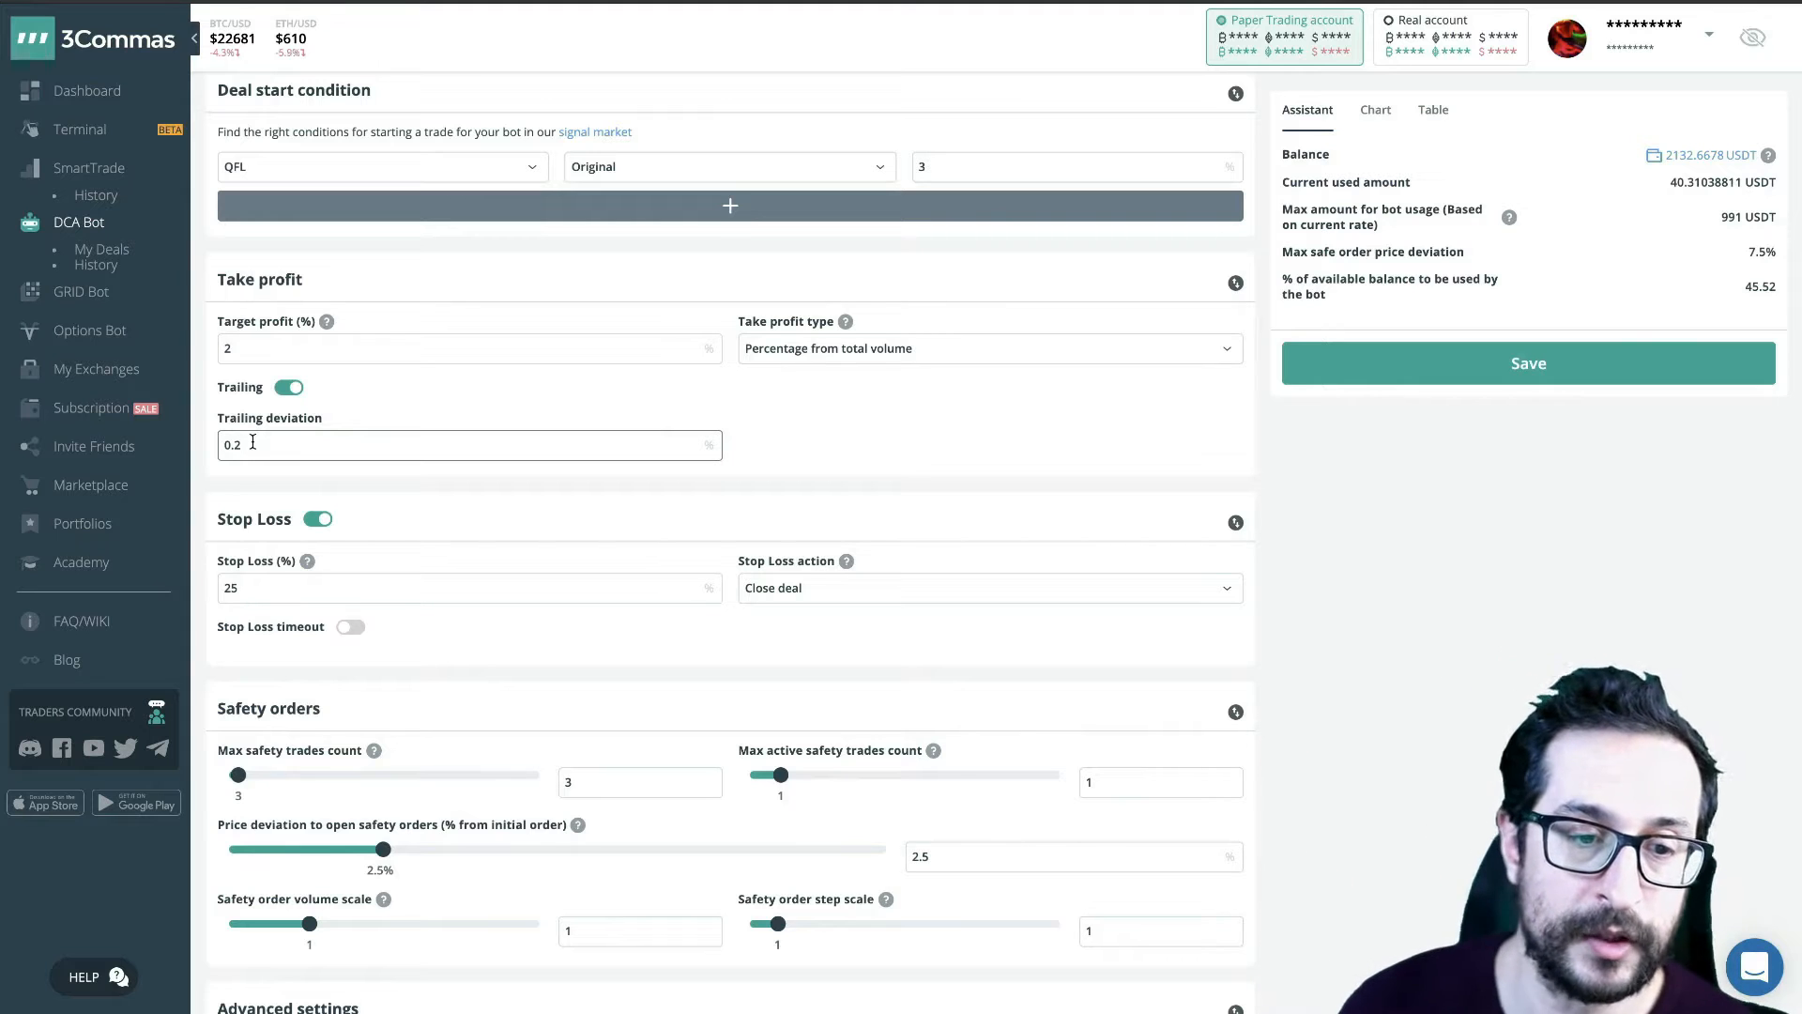
click(254, 348)
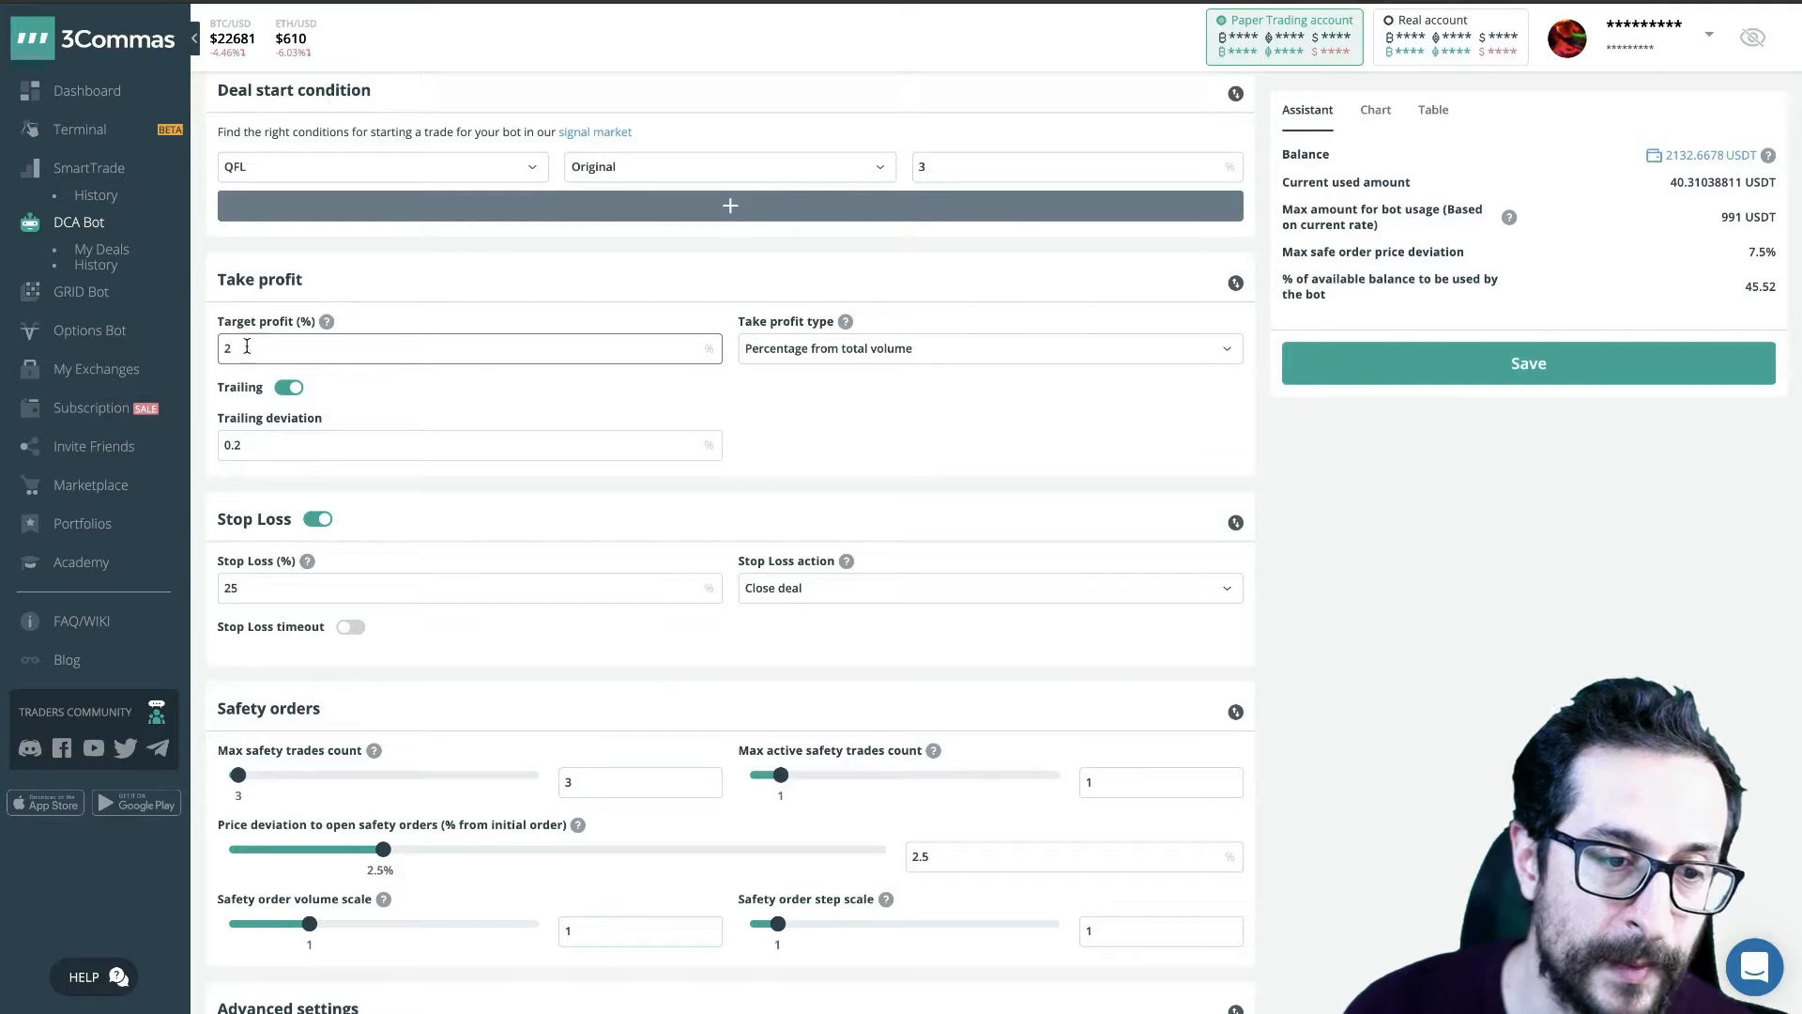
click(276, 447)
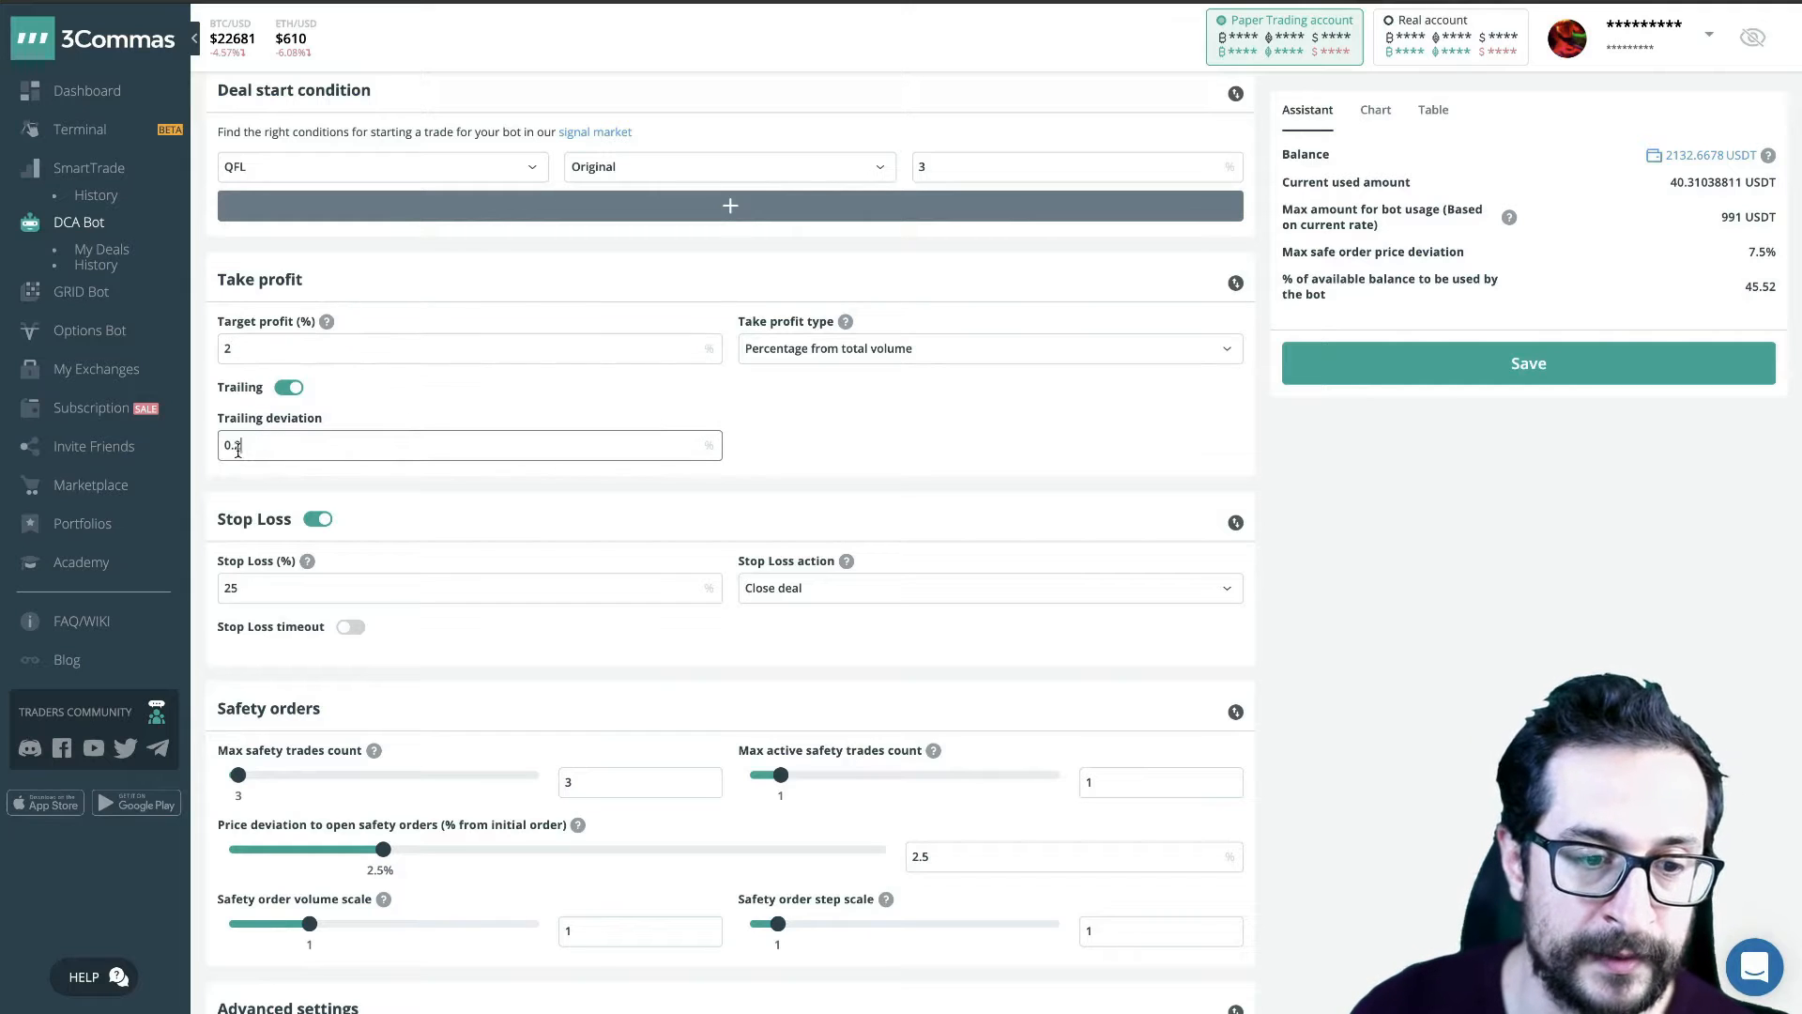
- Examine the bot's target profit and trailing deviation values side by side without editing them
drag(265, 446, 225, 458)
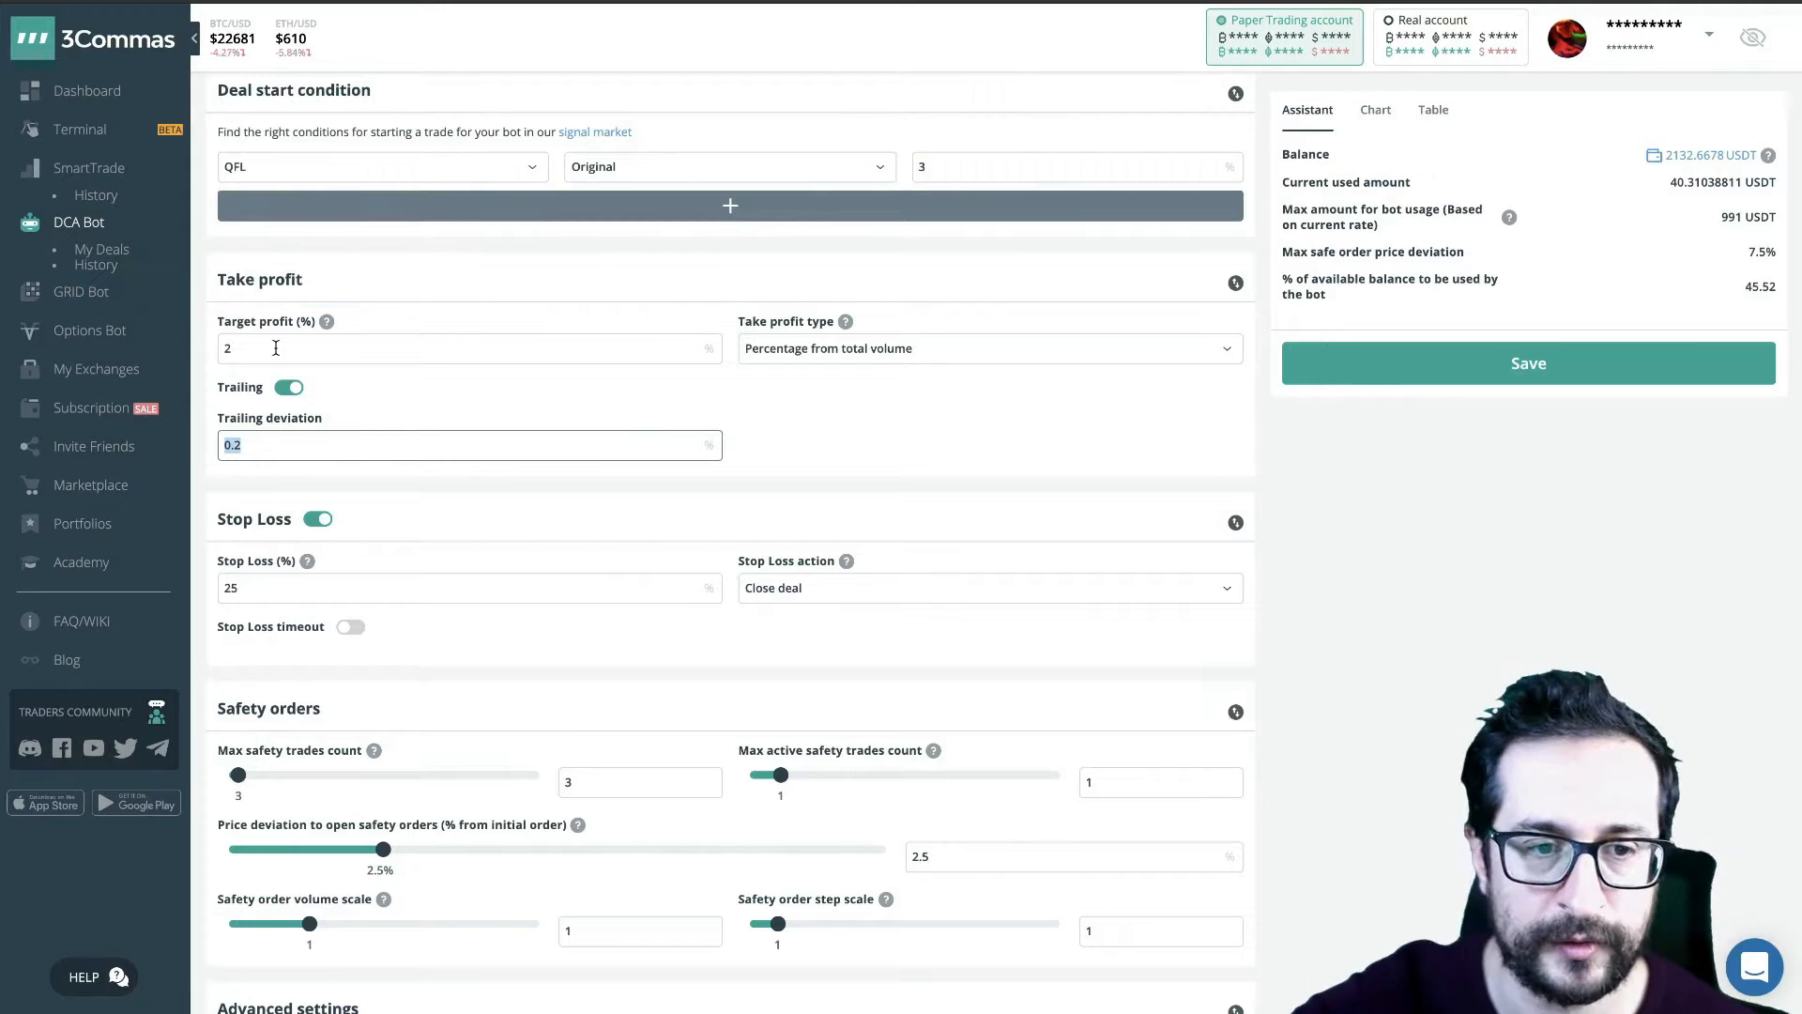
click(276, 348)
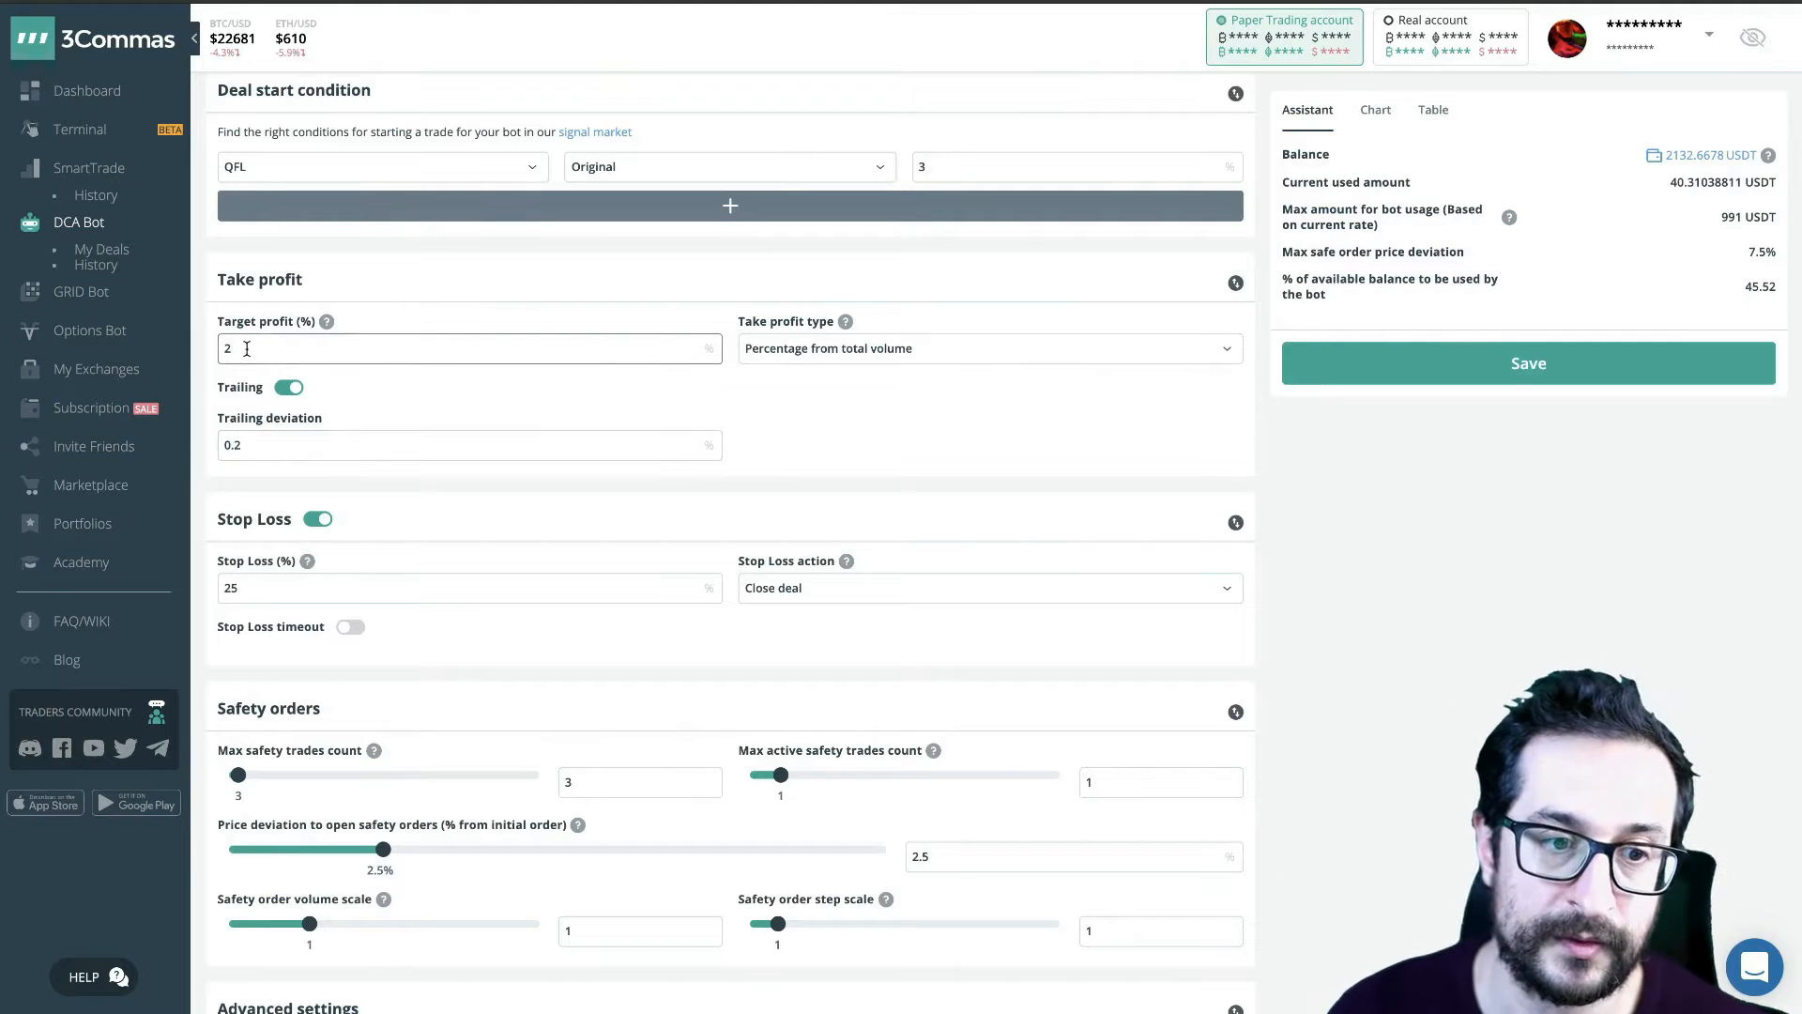
click(256, 448)
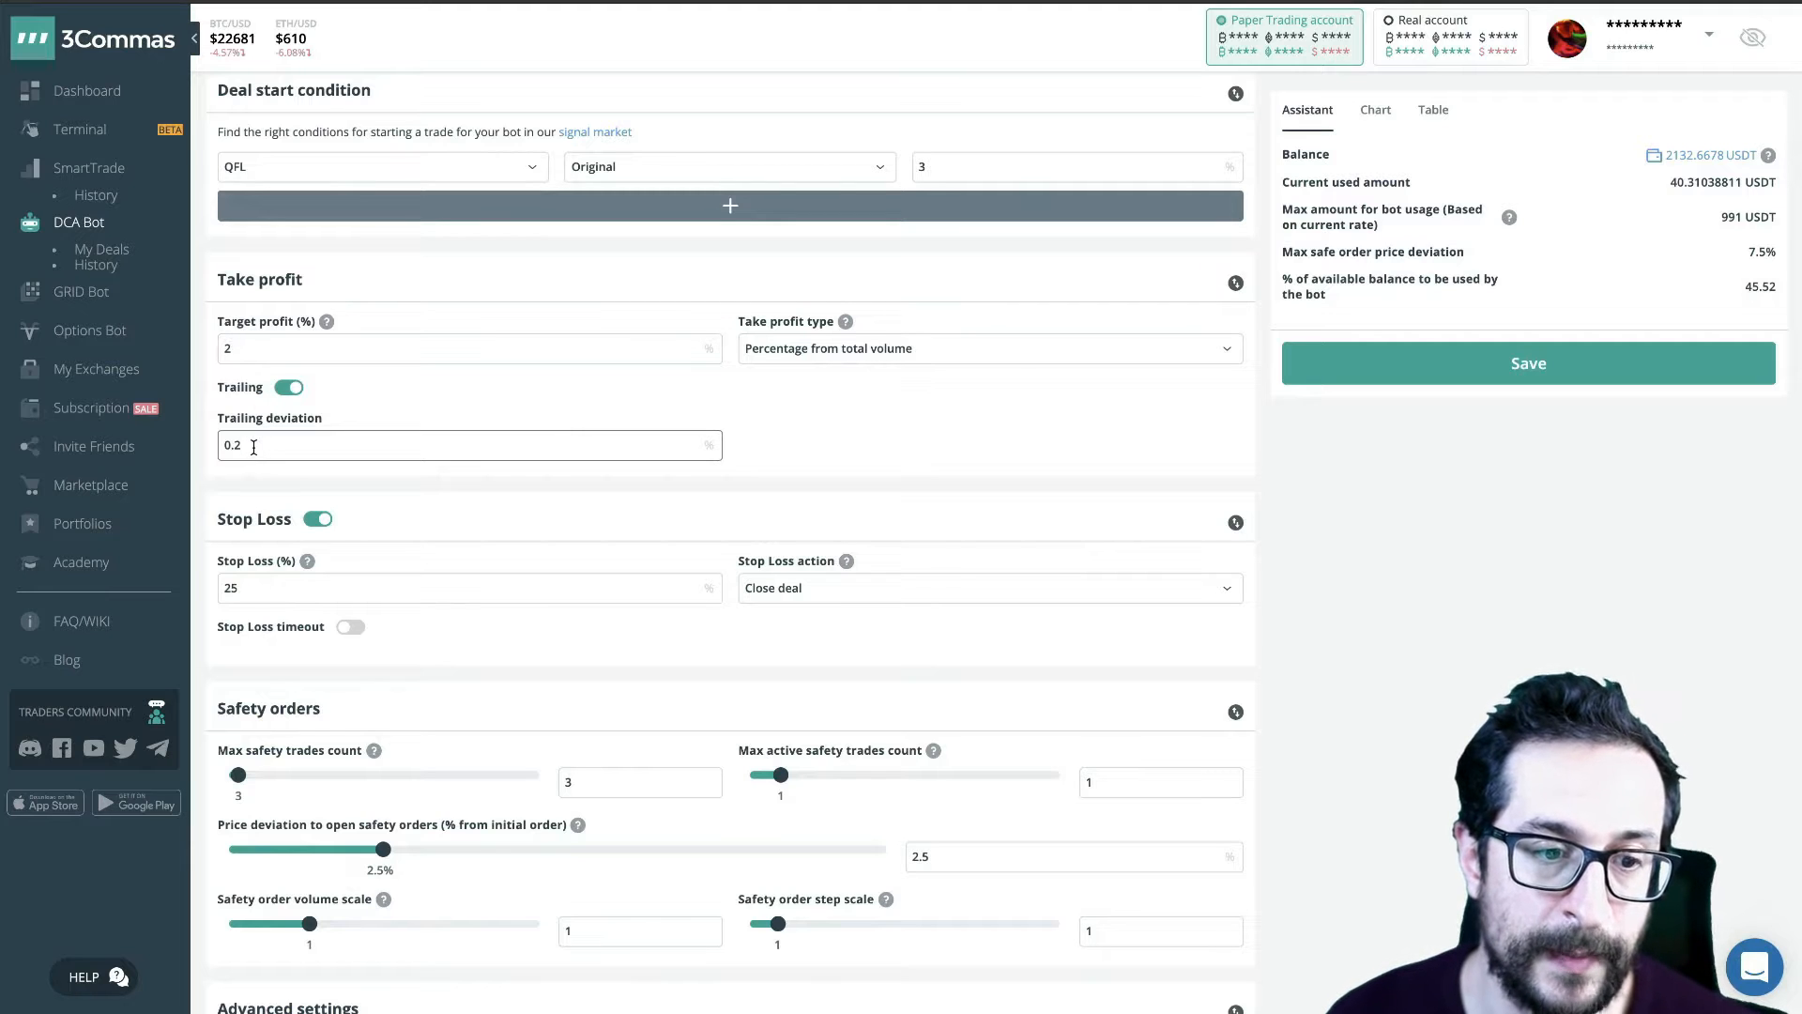
click(237, 350)
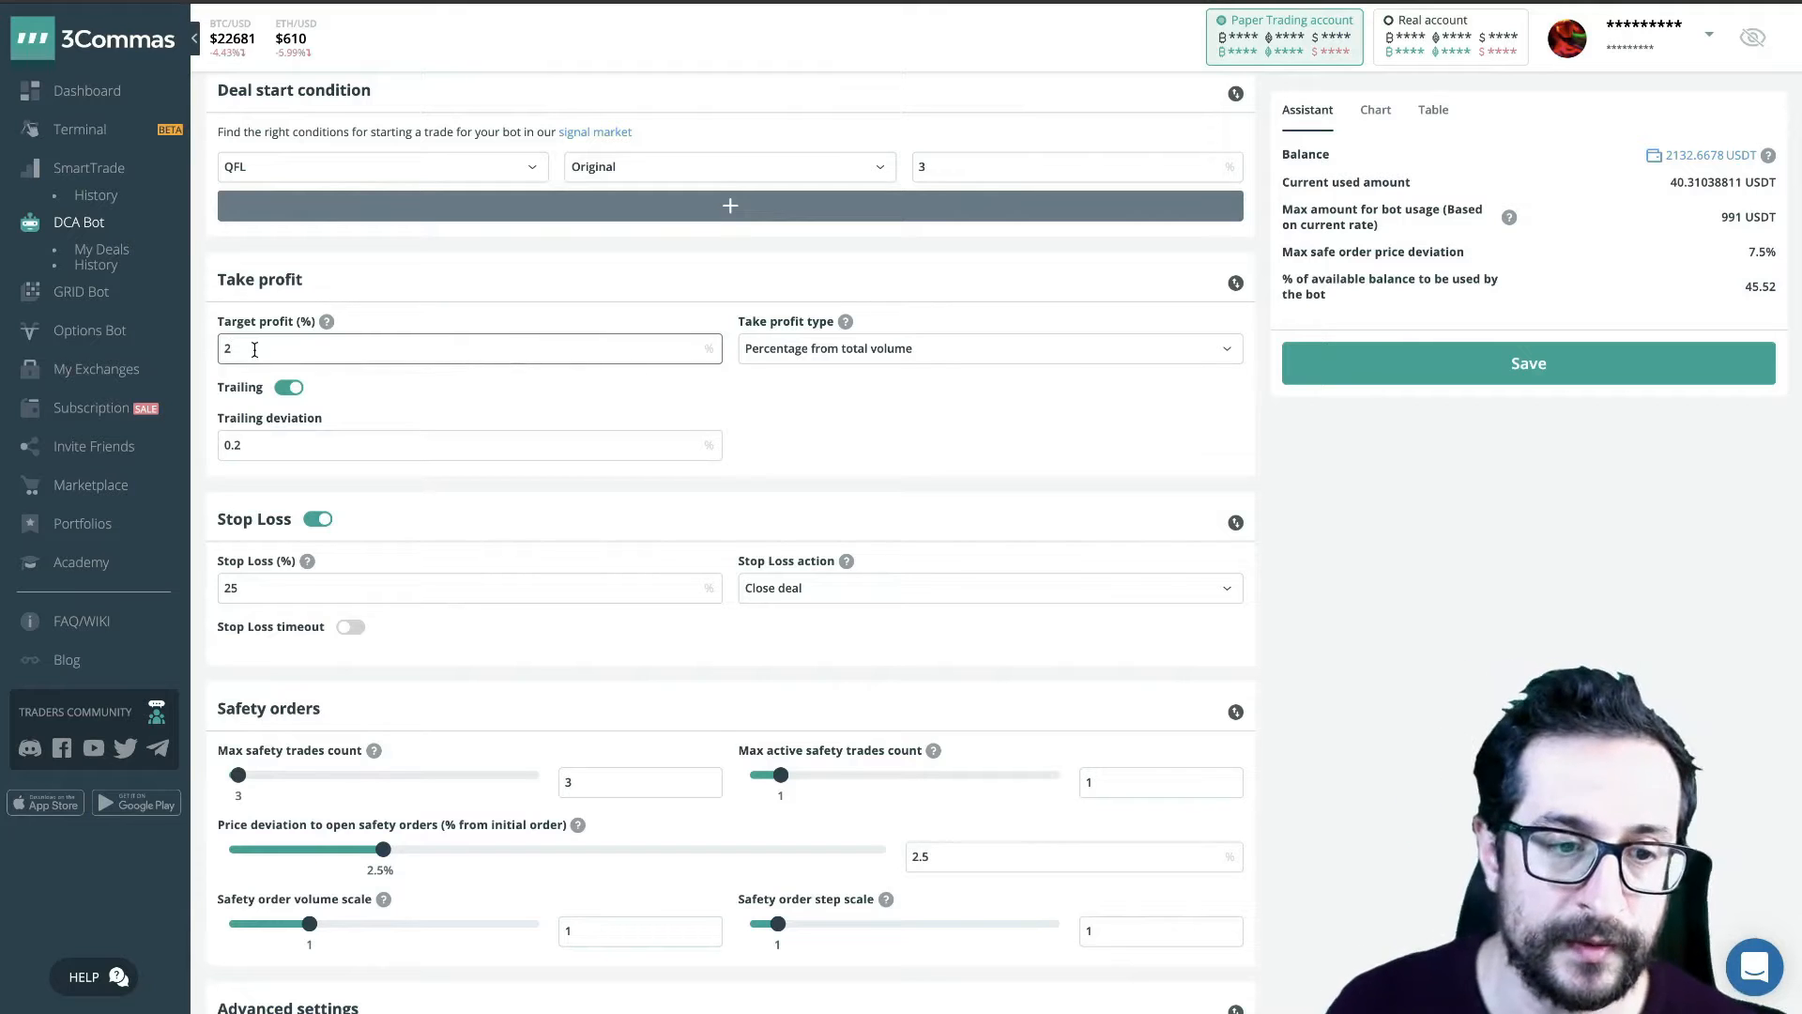
click(299, 447)
click(258, 349)
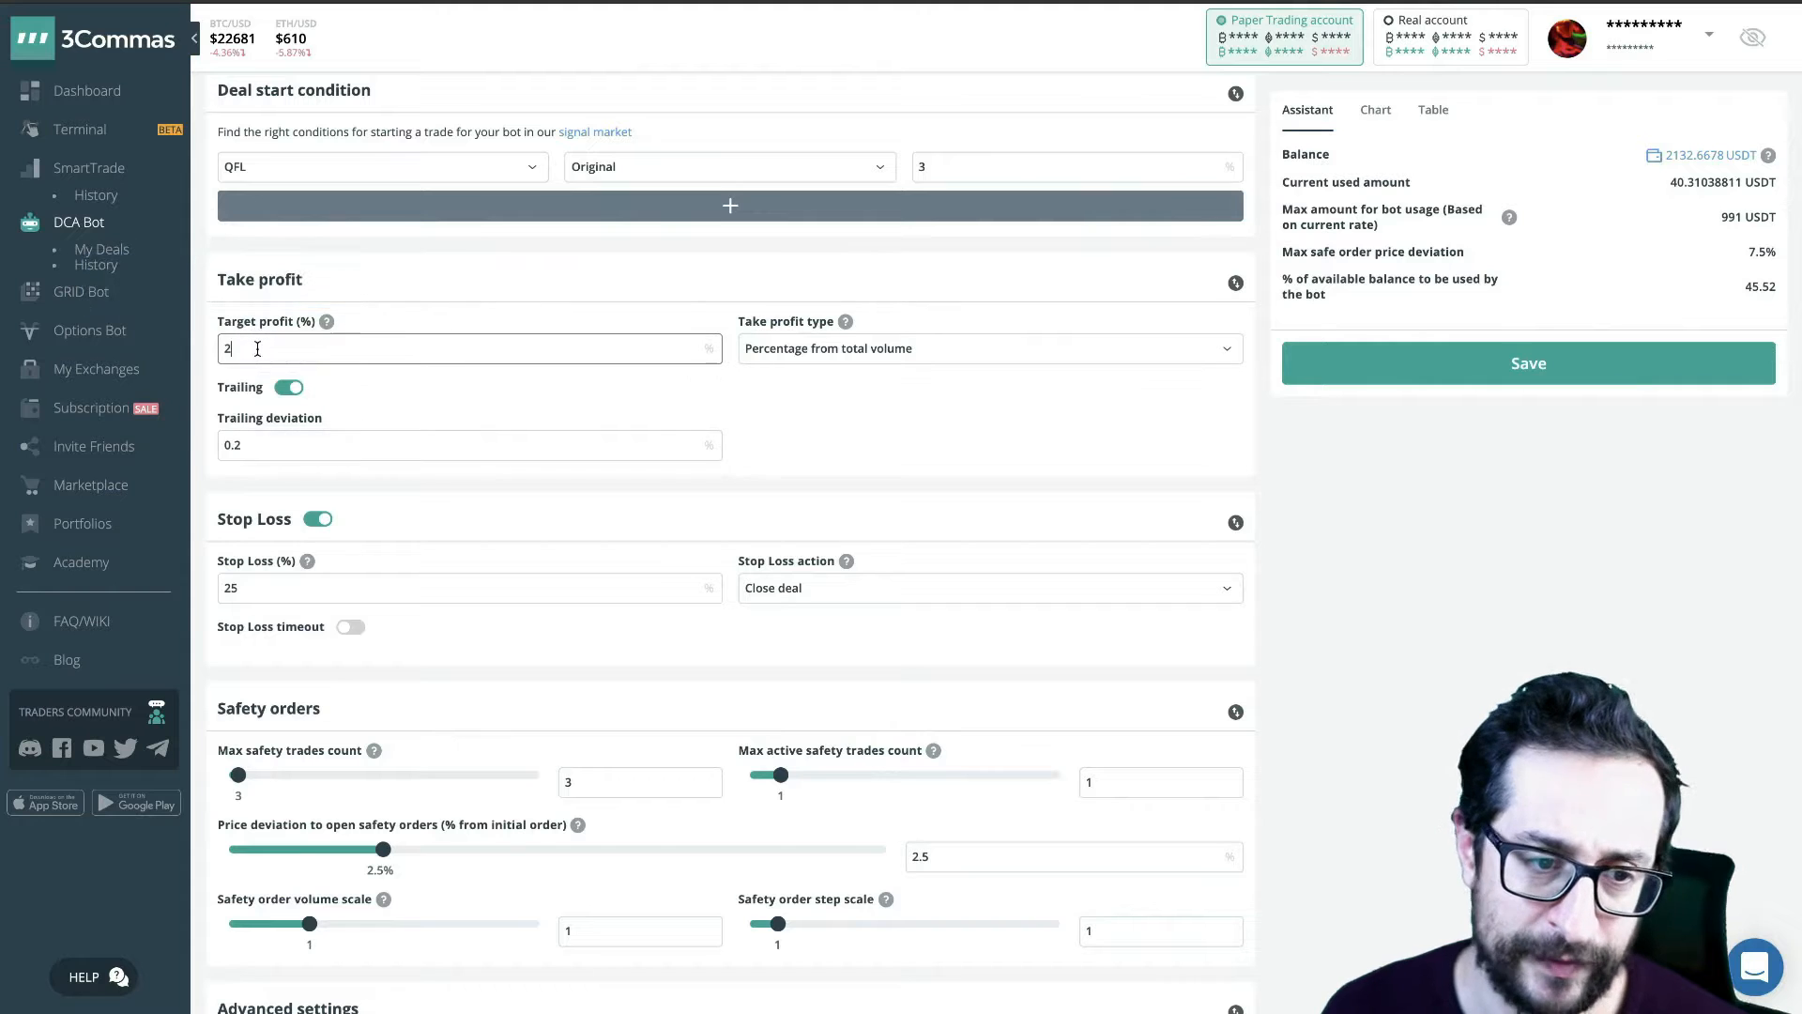
click(262, 445)
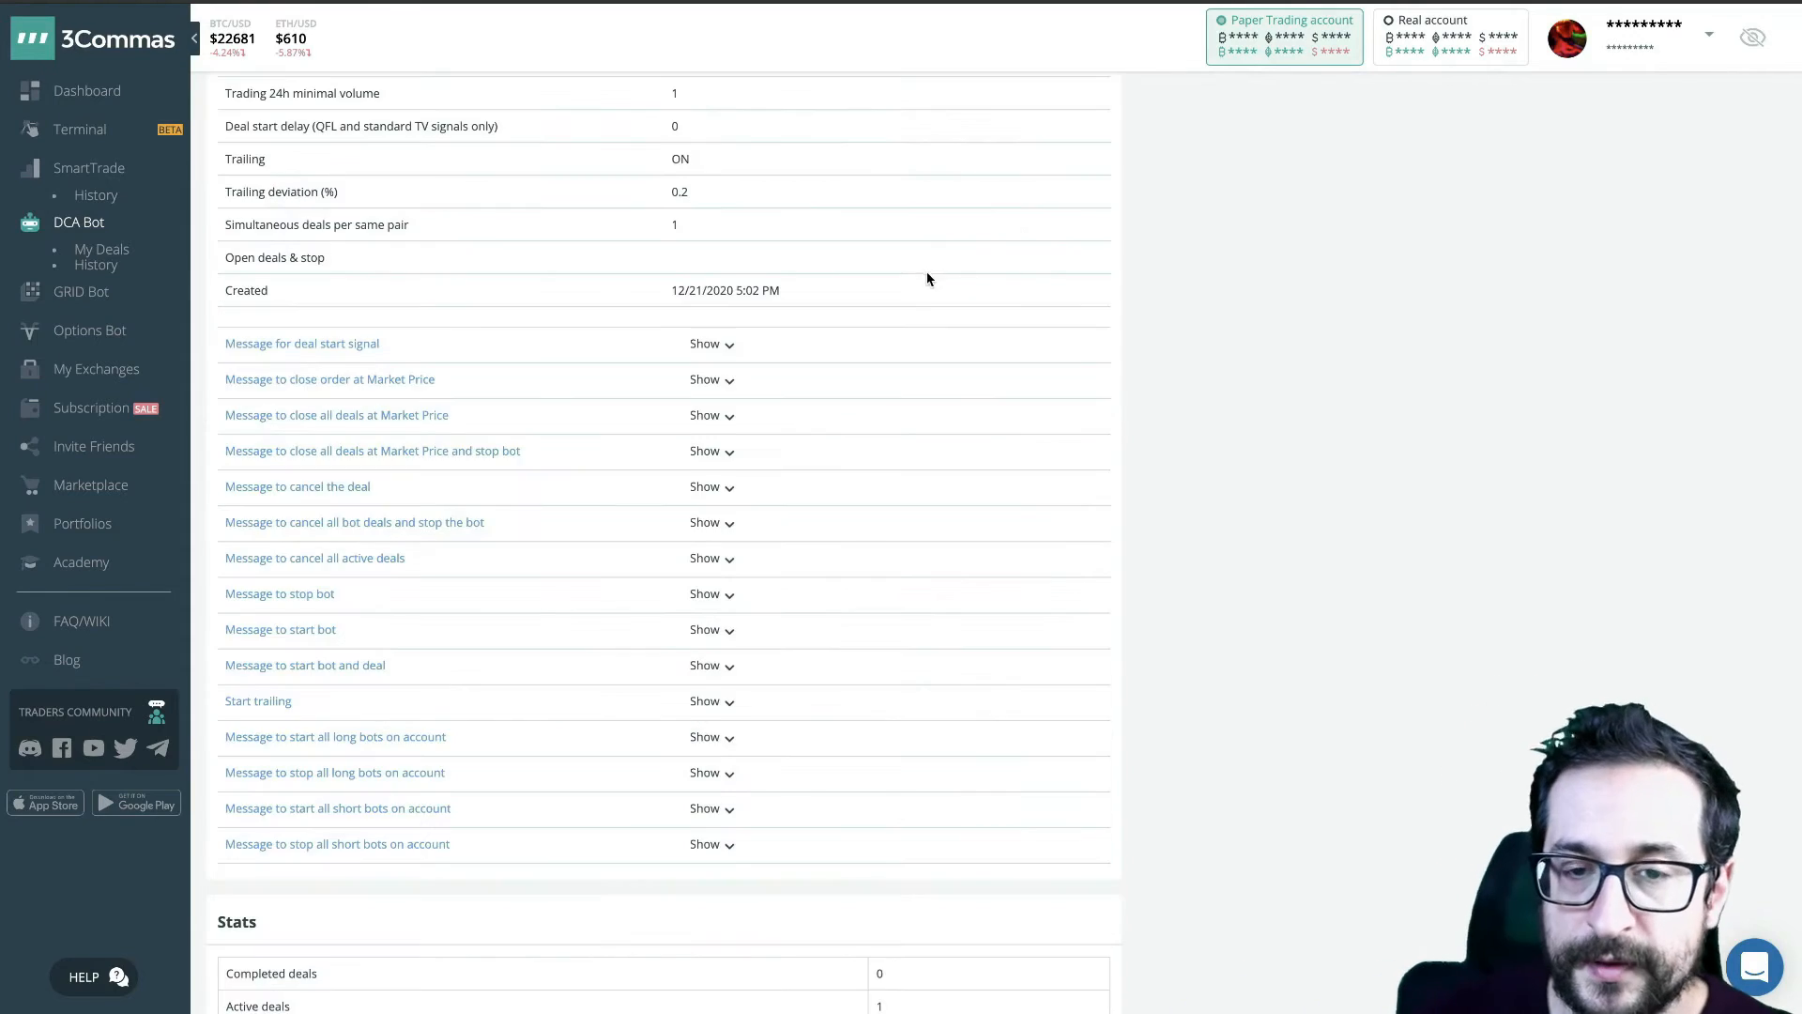
- Review the bot's information page, from its pairs and order settings down to its message commands
scroll(927, 275, up, 15)
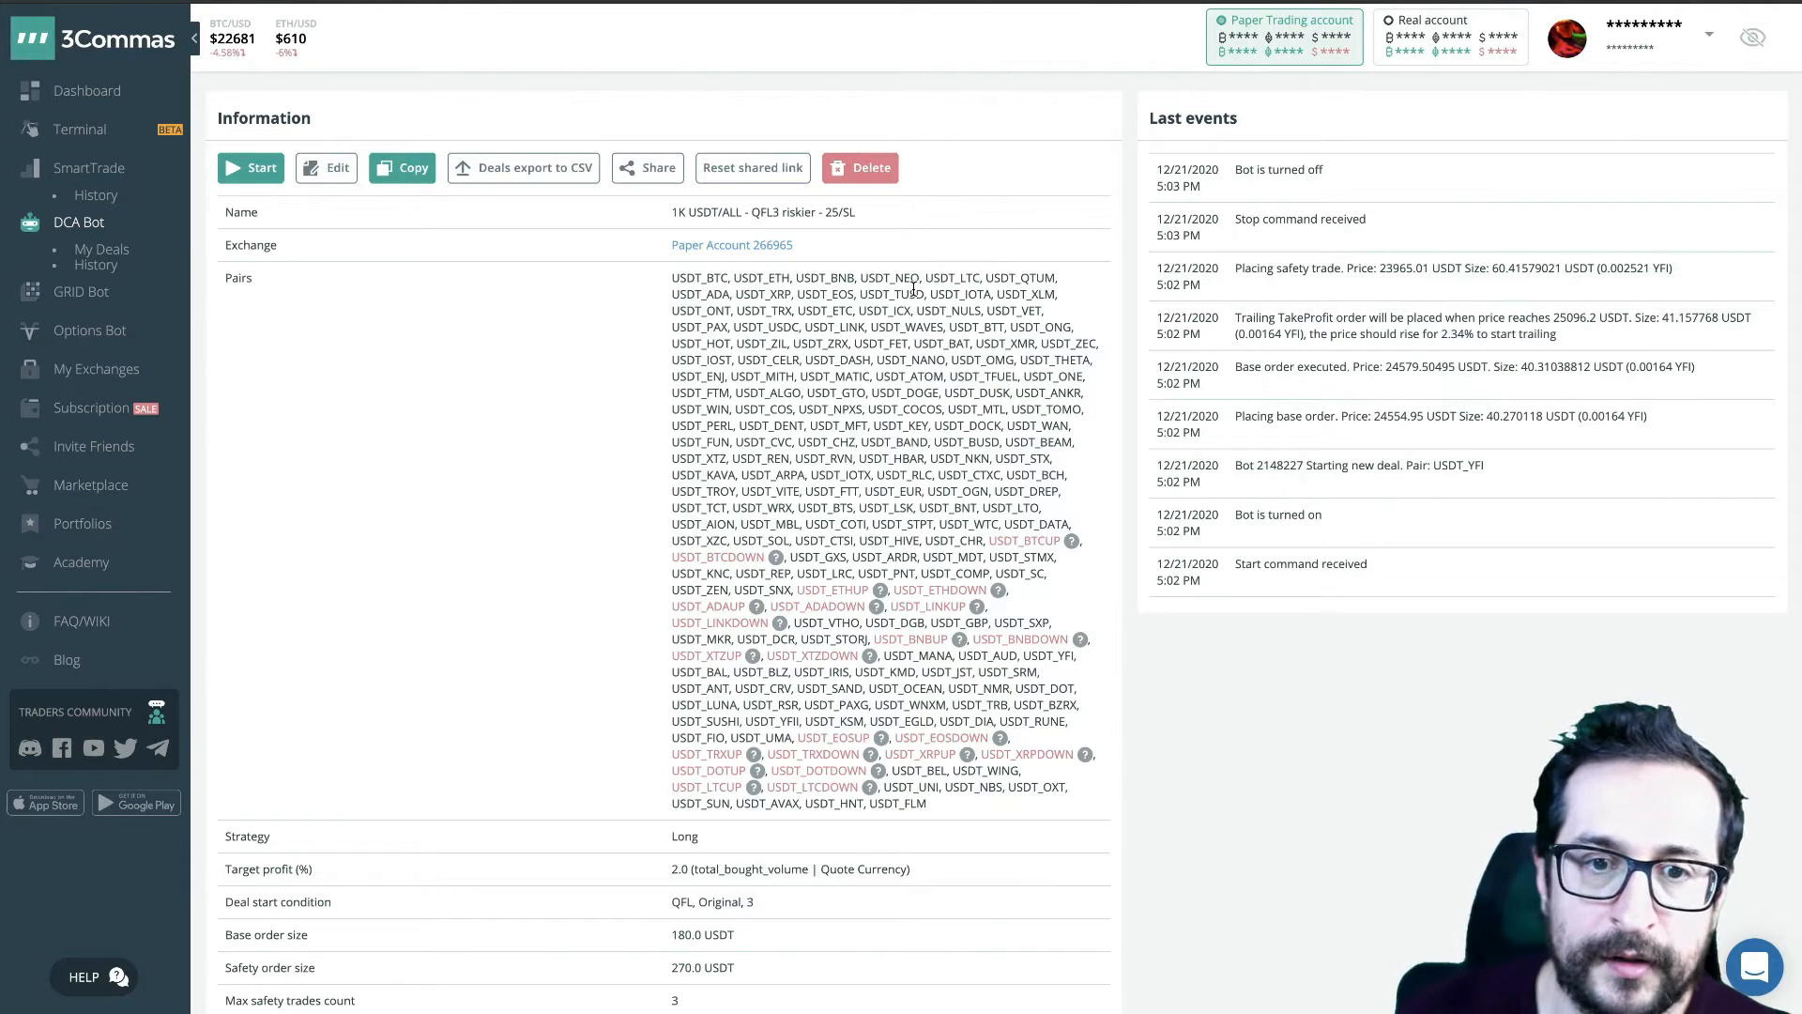
scroll(913, 289, down, 3)
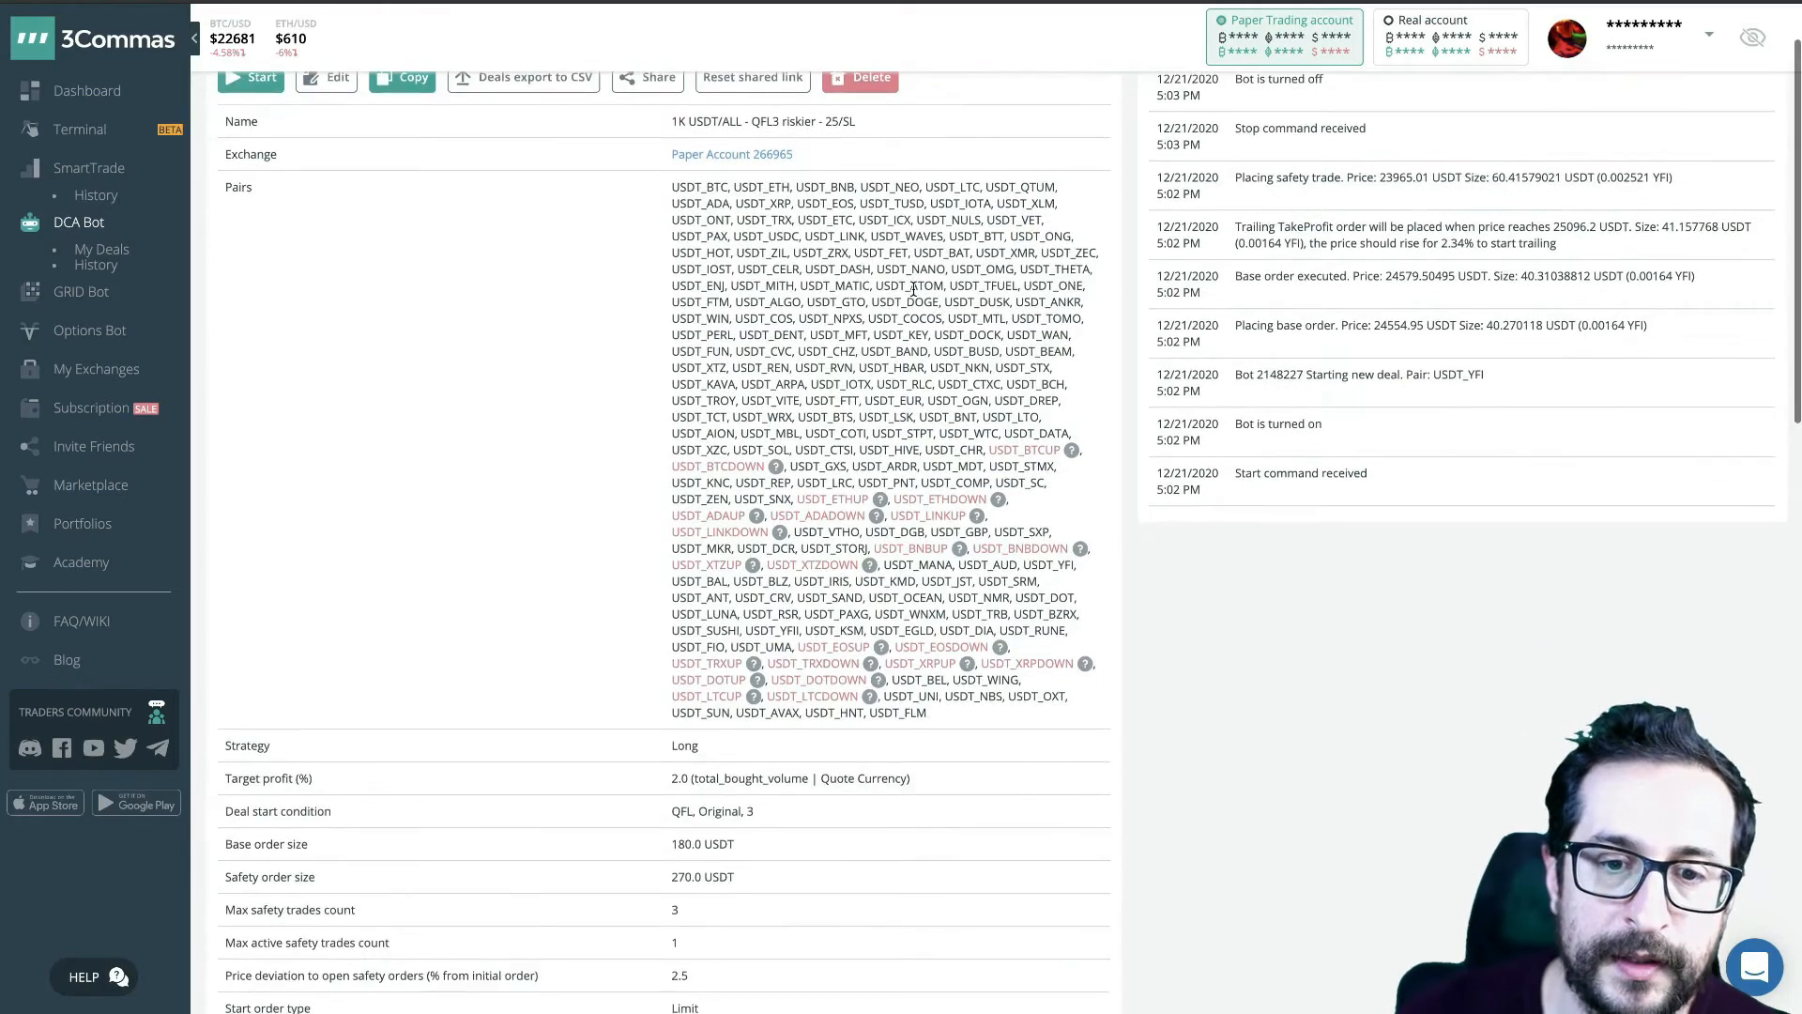
scroll(913, 289, down, 10)
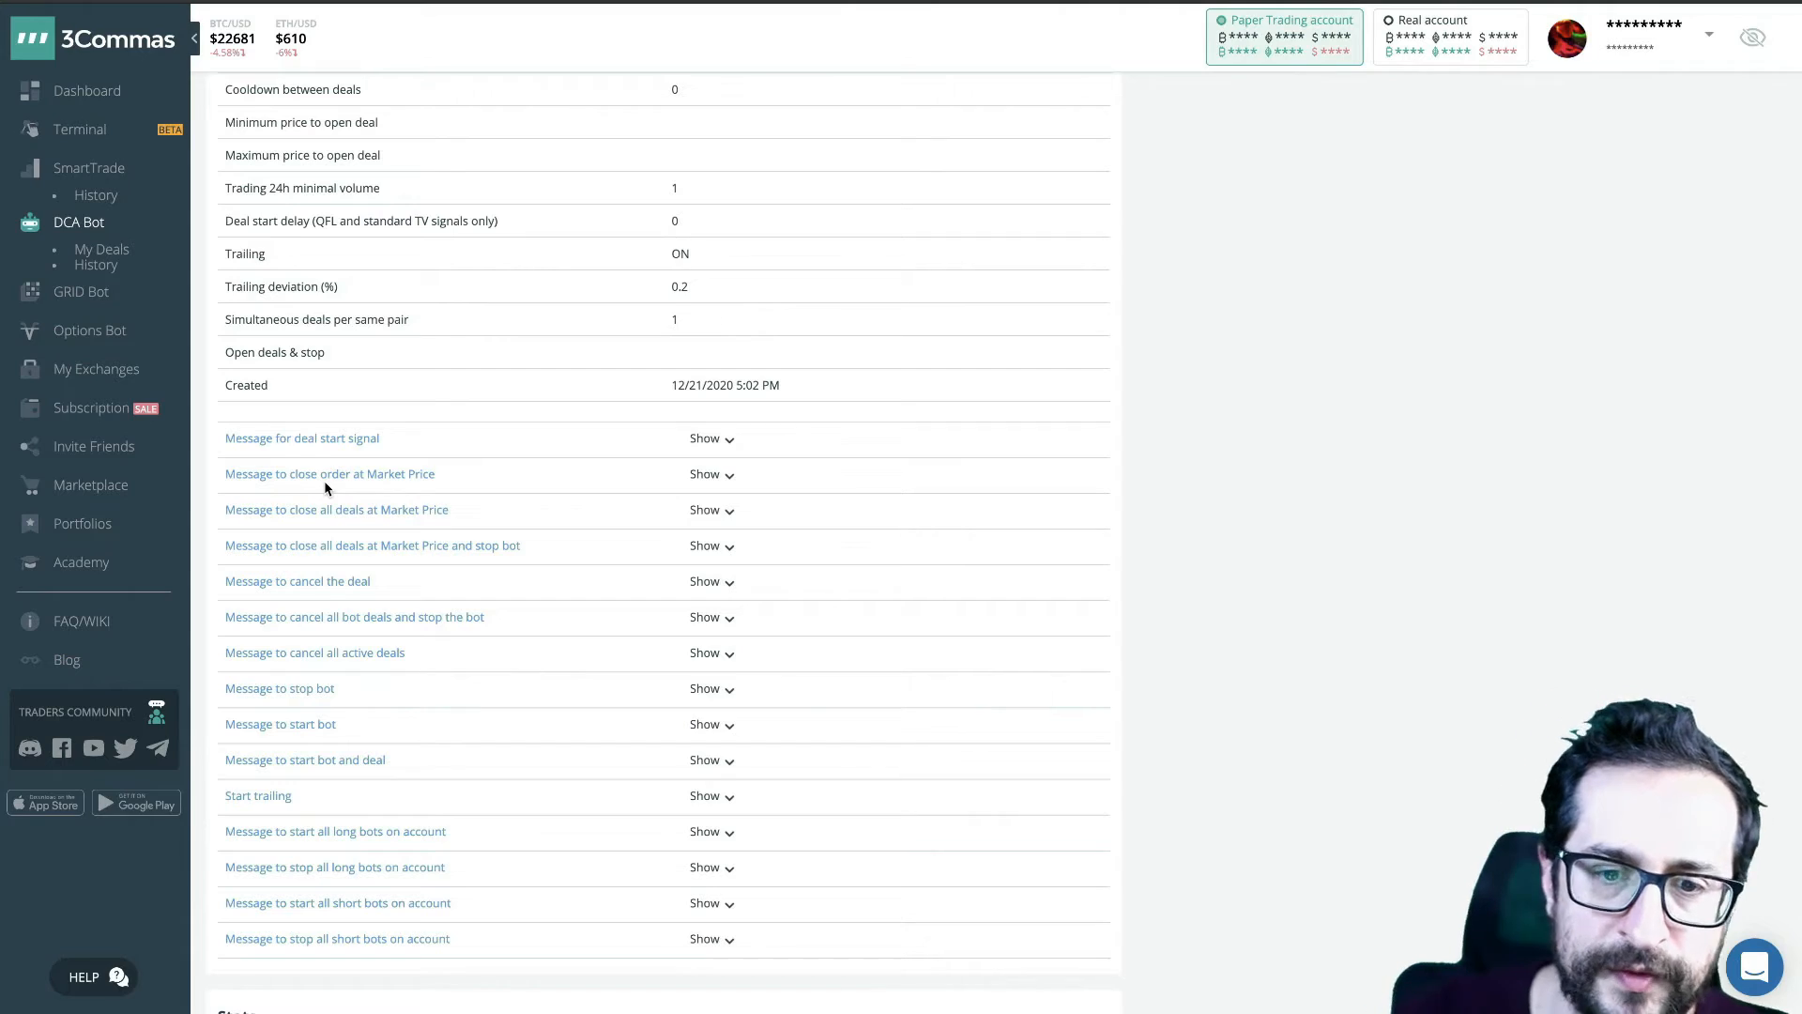
scroll(870, 520, up, 15)
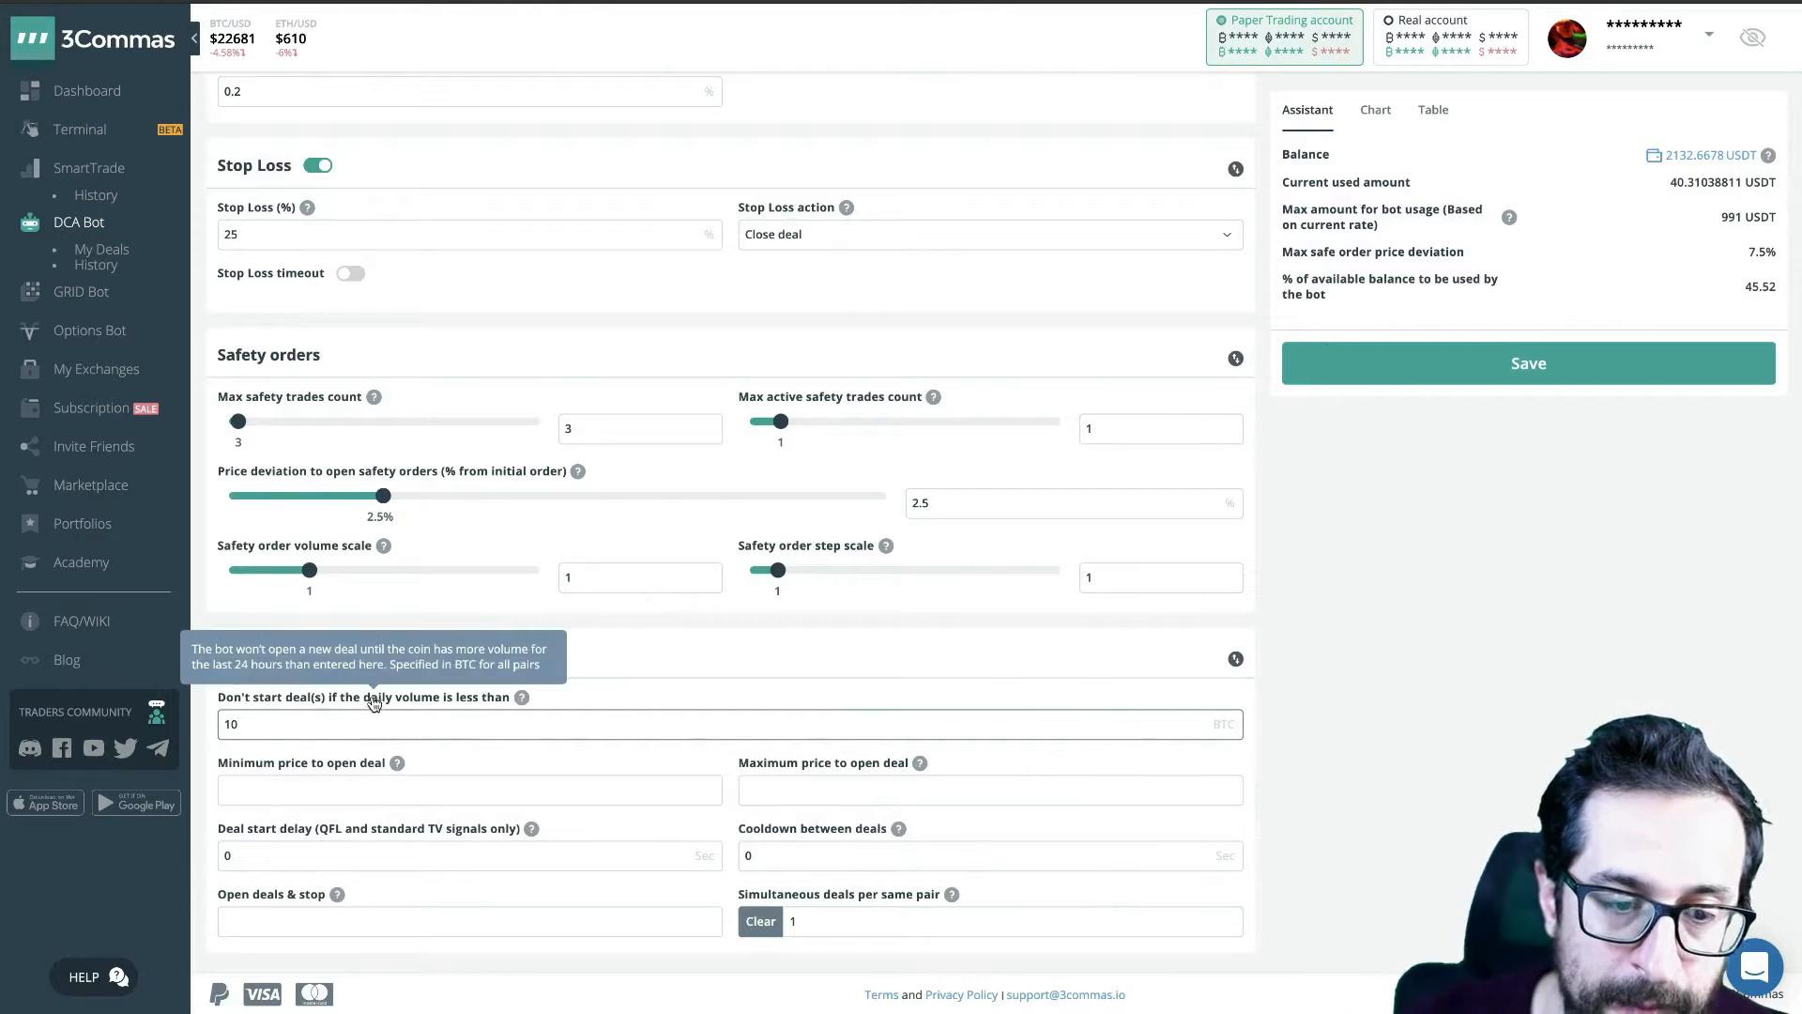
- Check the bot's minimum daily volume condition and set the minimum price to open a deal to 0.01
drag(260, 726, 185, 730)
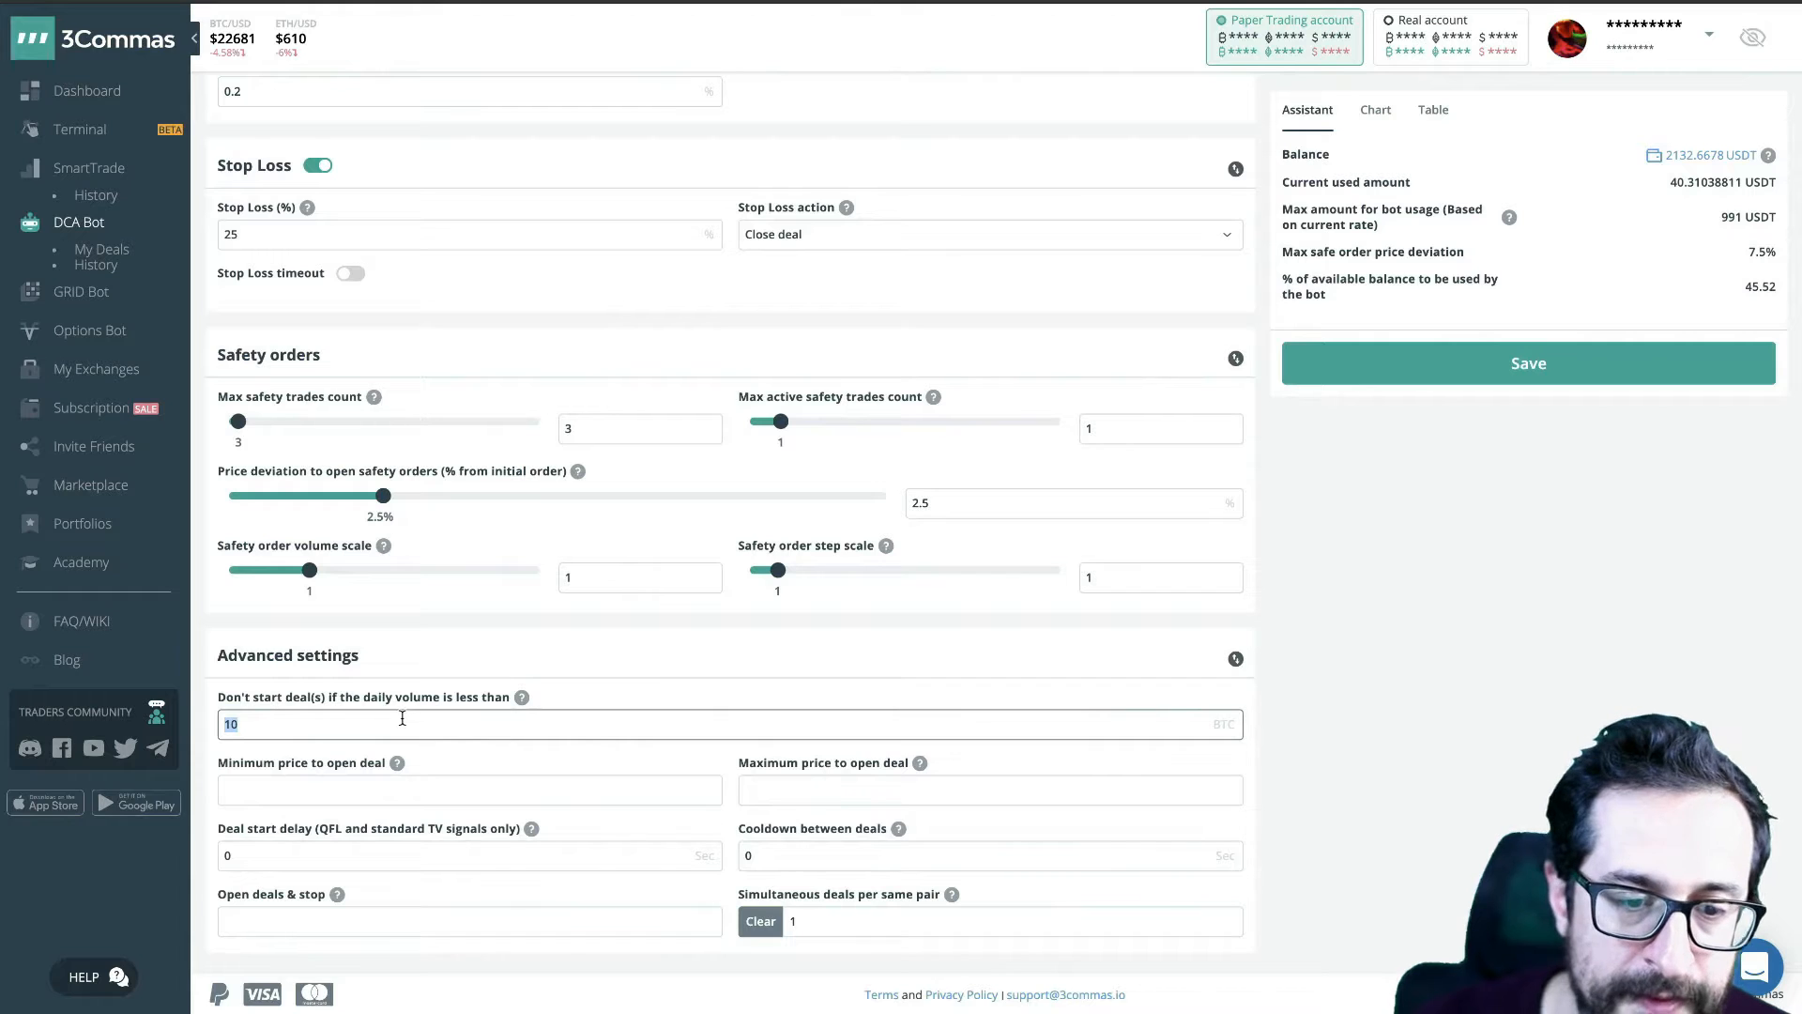
mouse_move(383, 701)
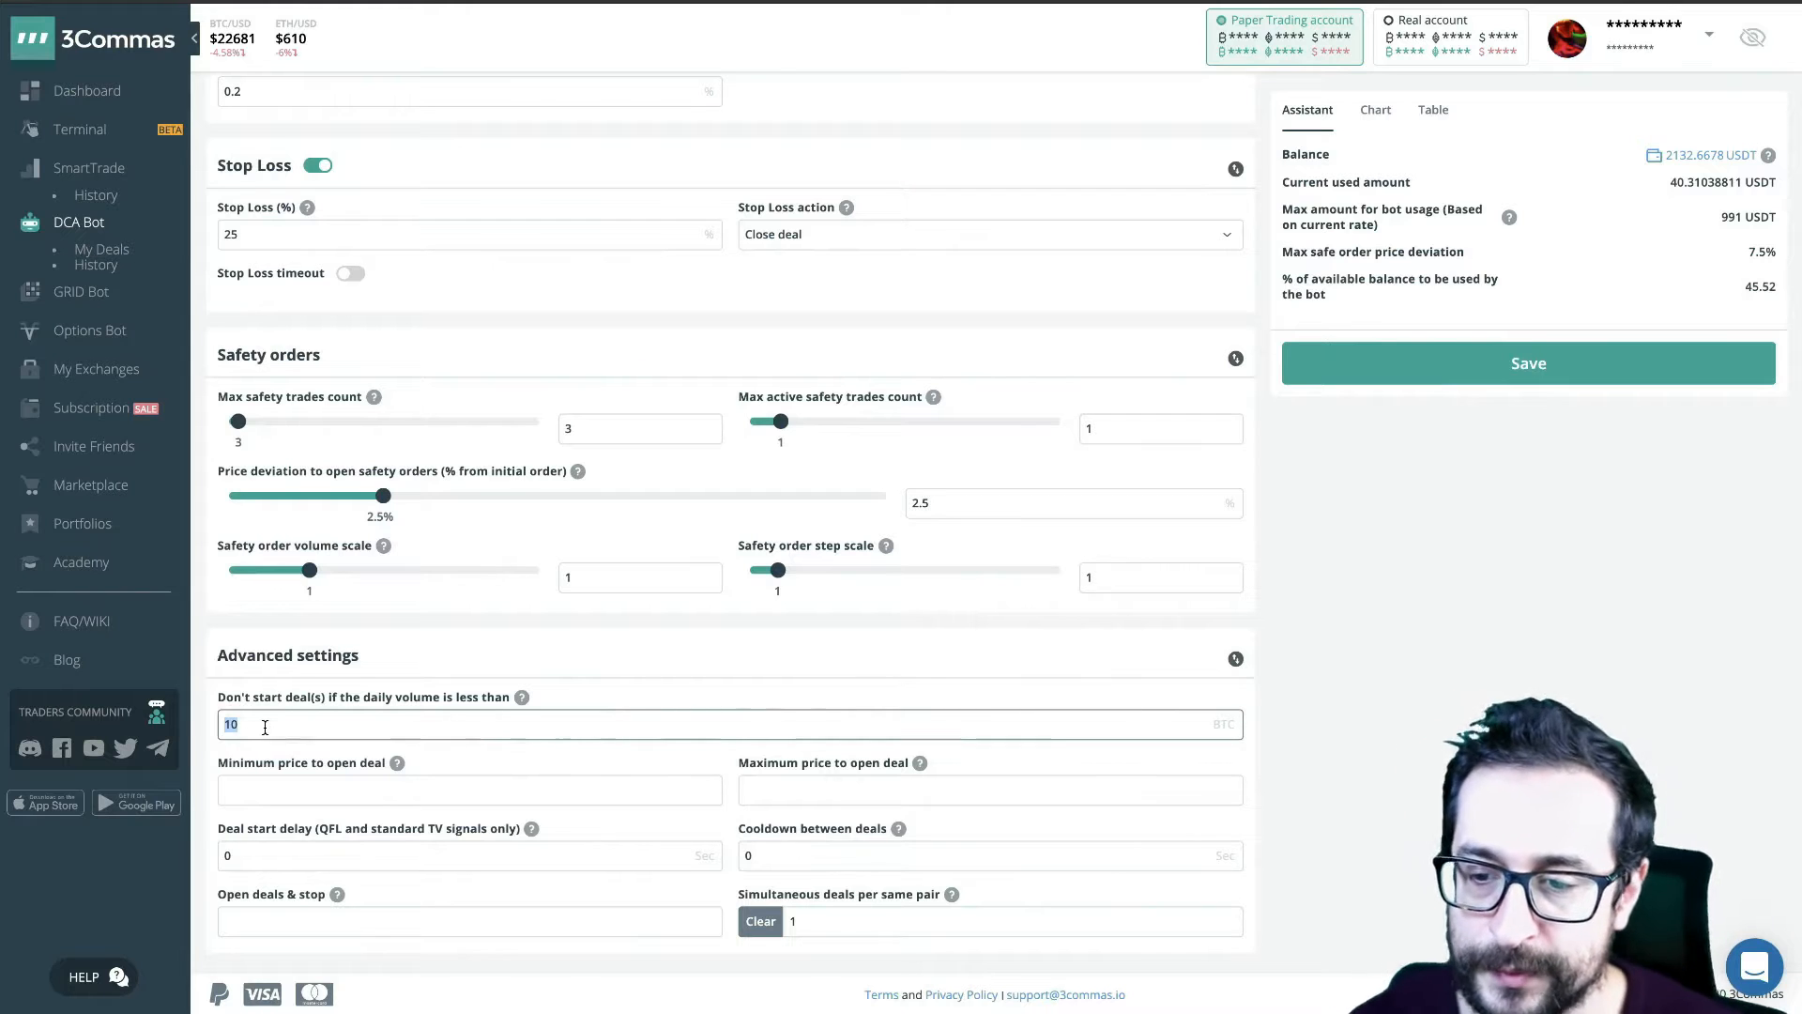
key(Tab)
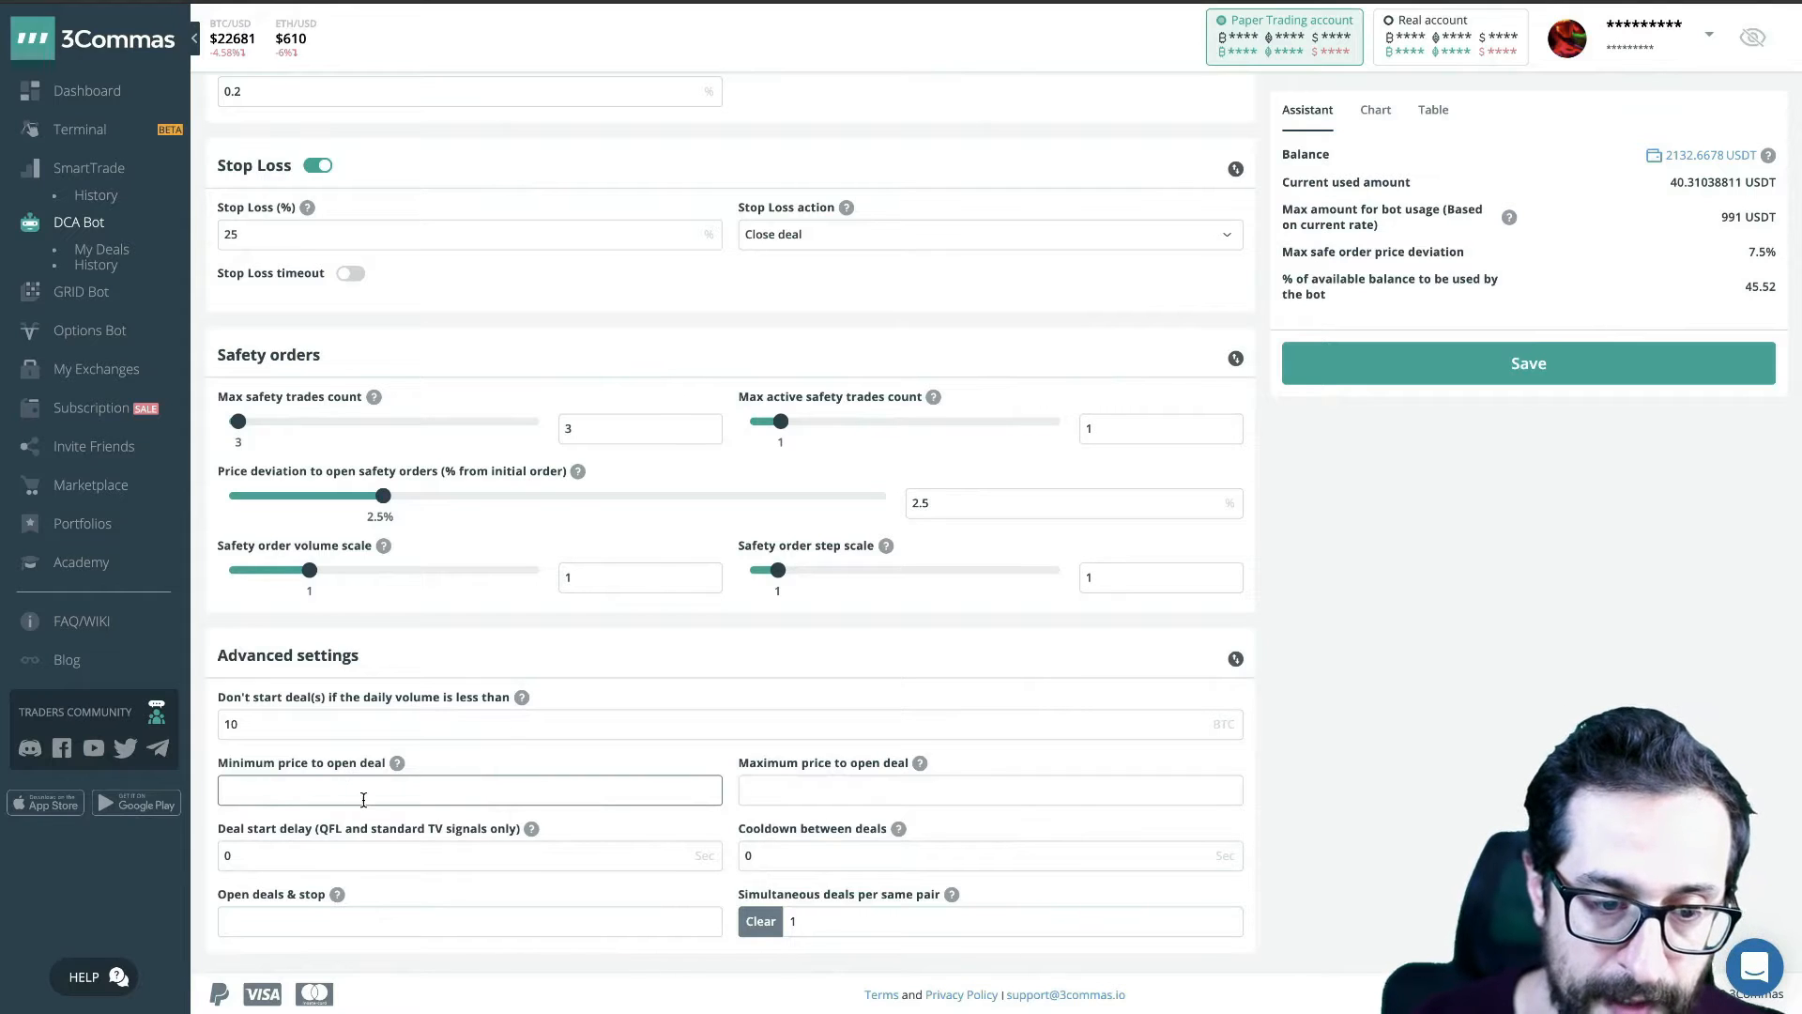
text(0.)
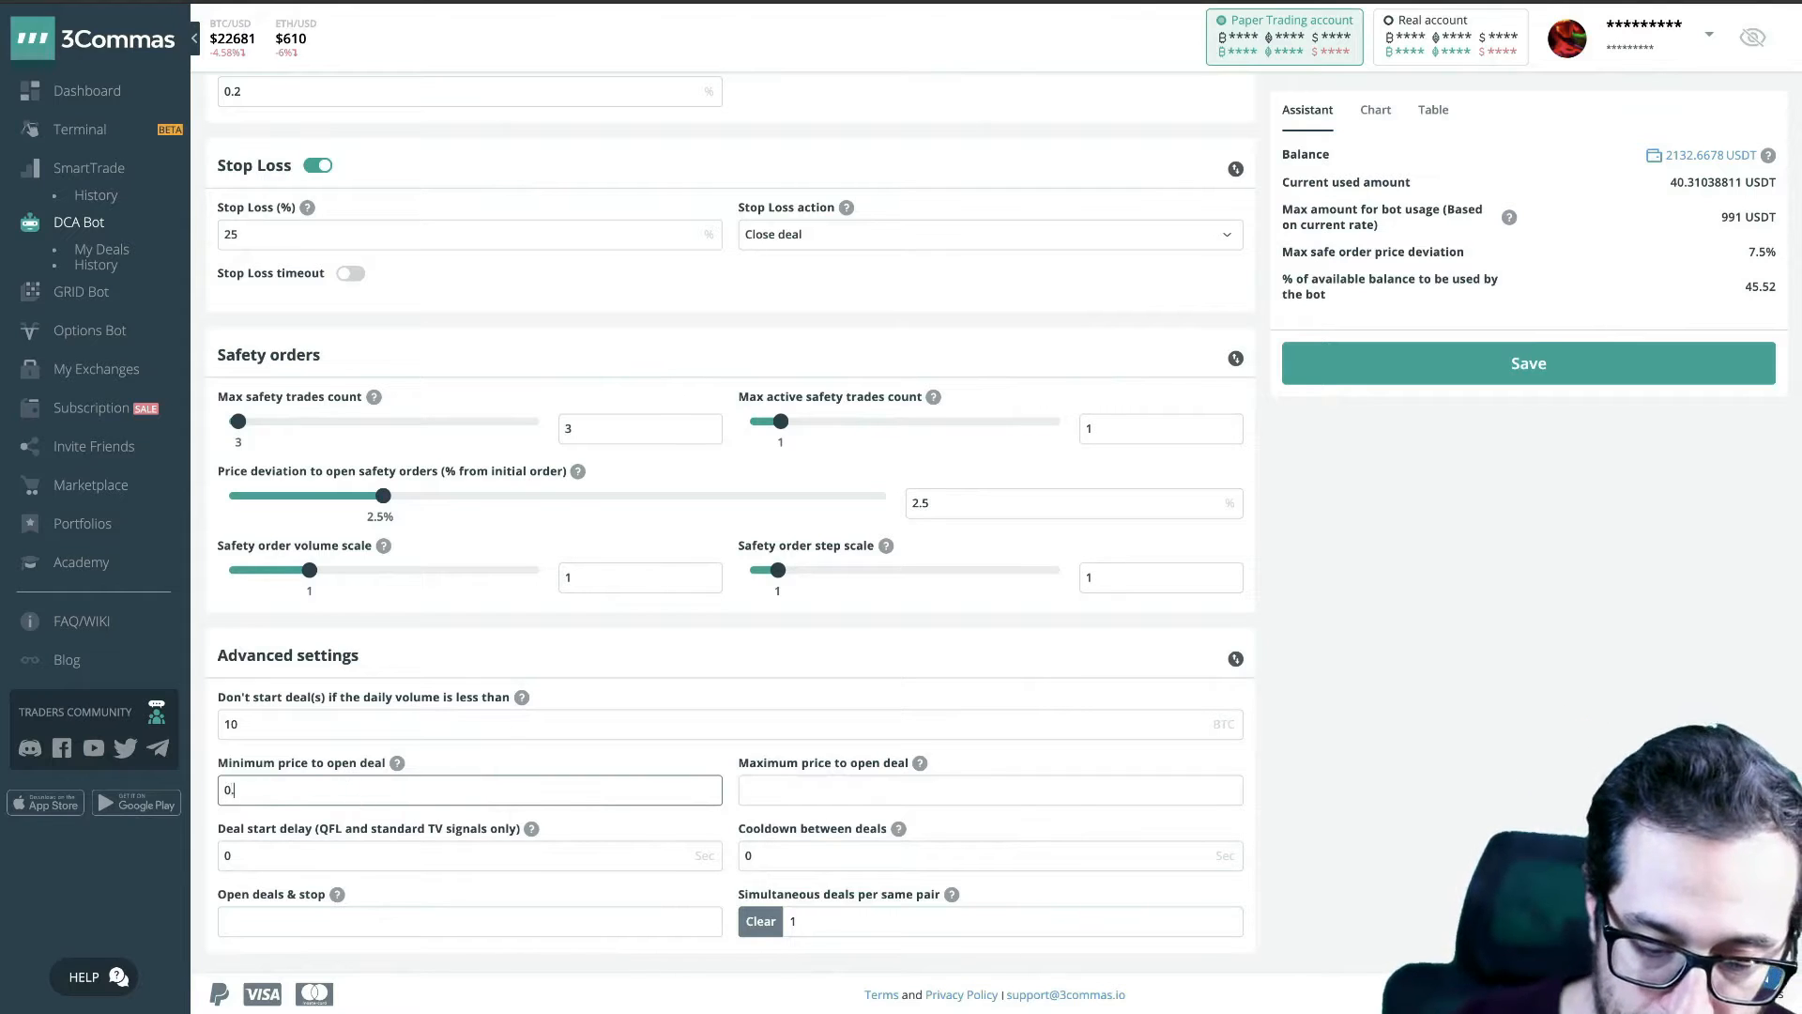
text(01)
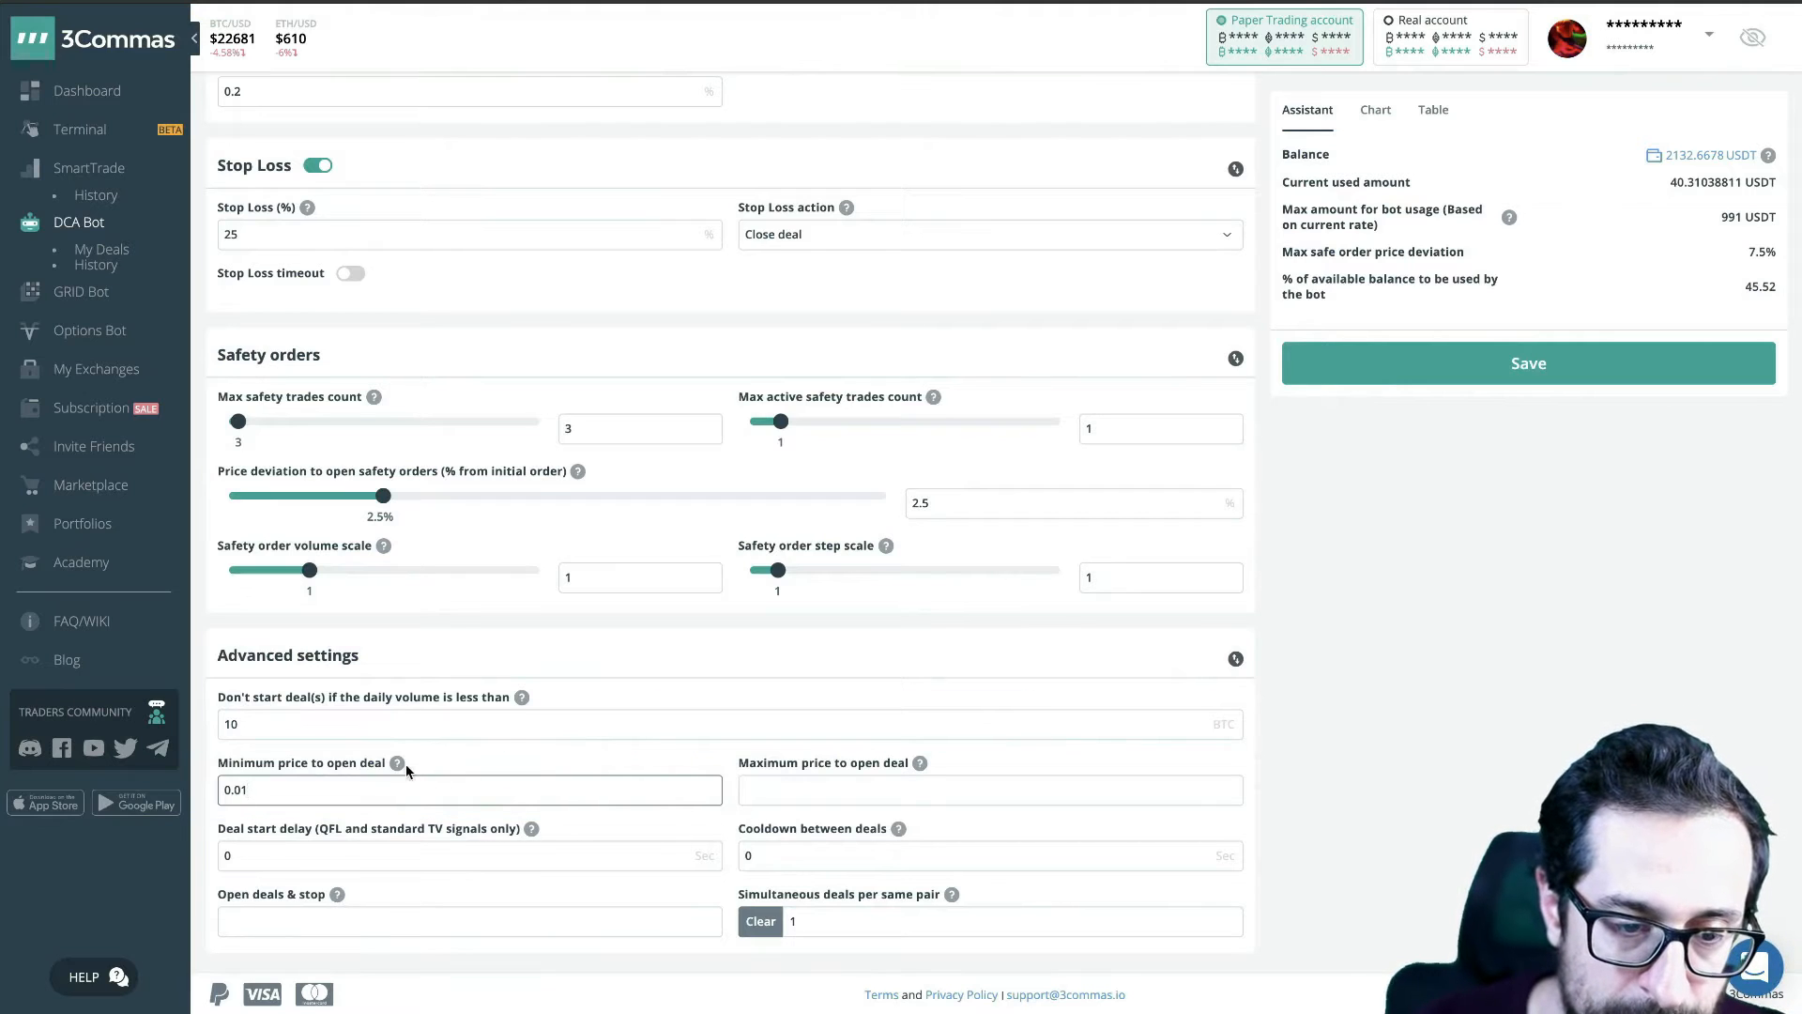
mouse_move(398, 769)
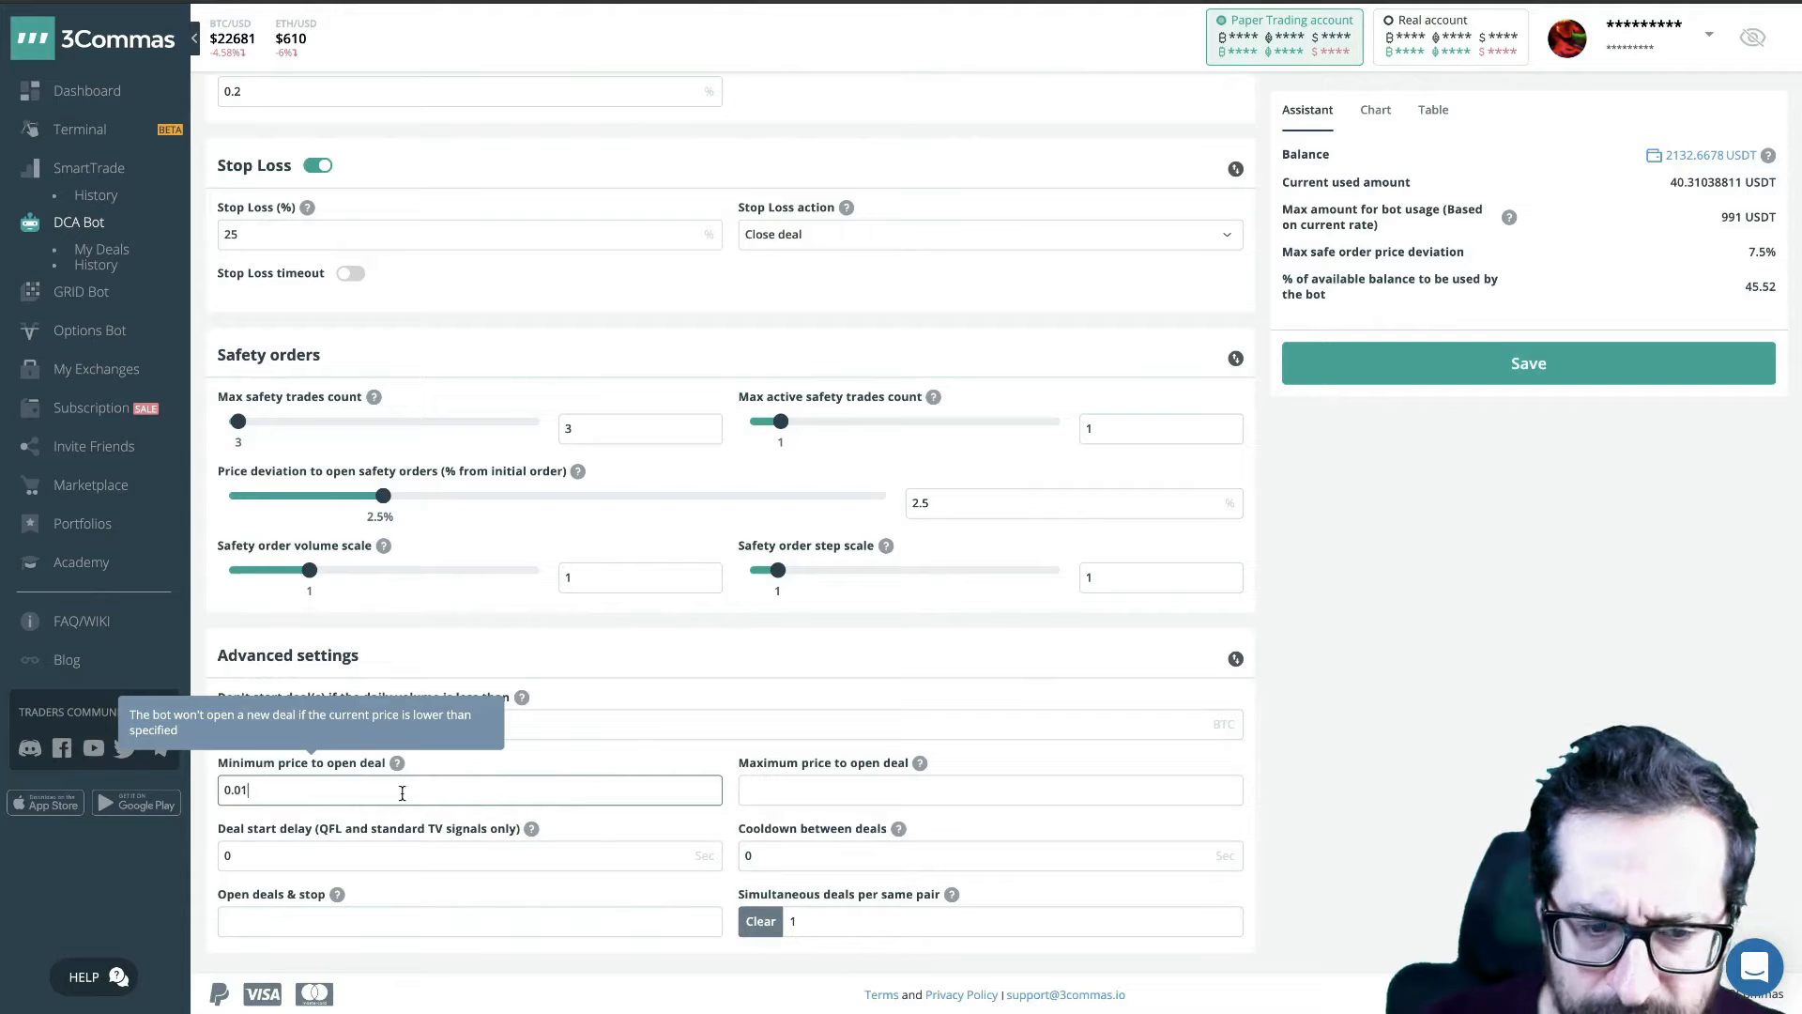
click(308, 865)
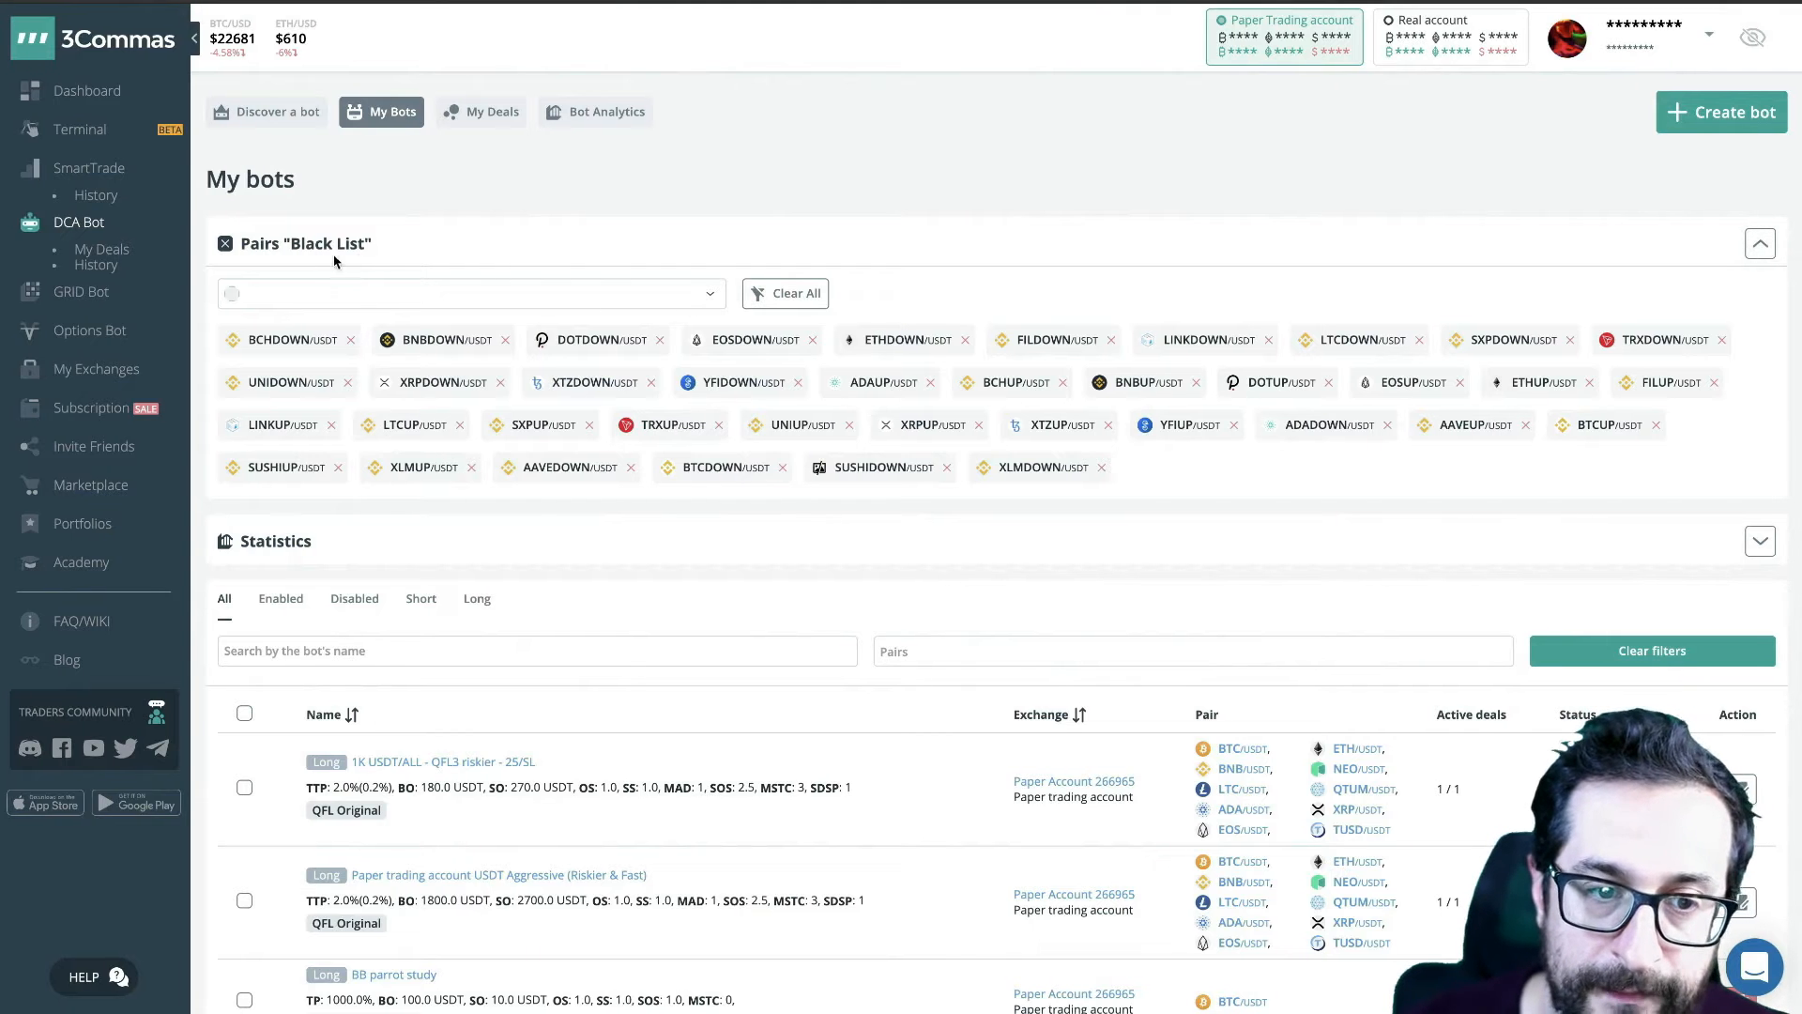
- Look through the existing bots and the blacklisted pairs on the My bots page
scroll(679, 832, down, 3)
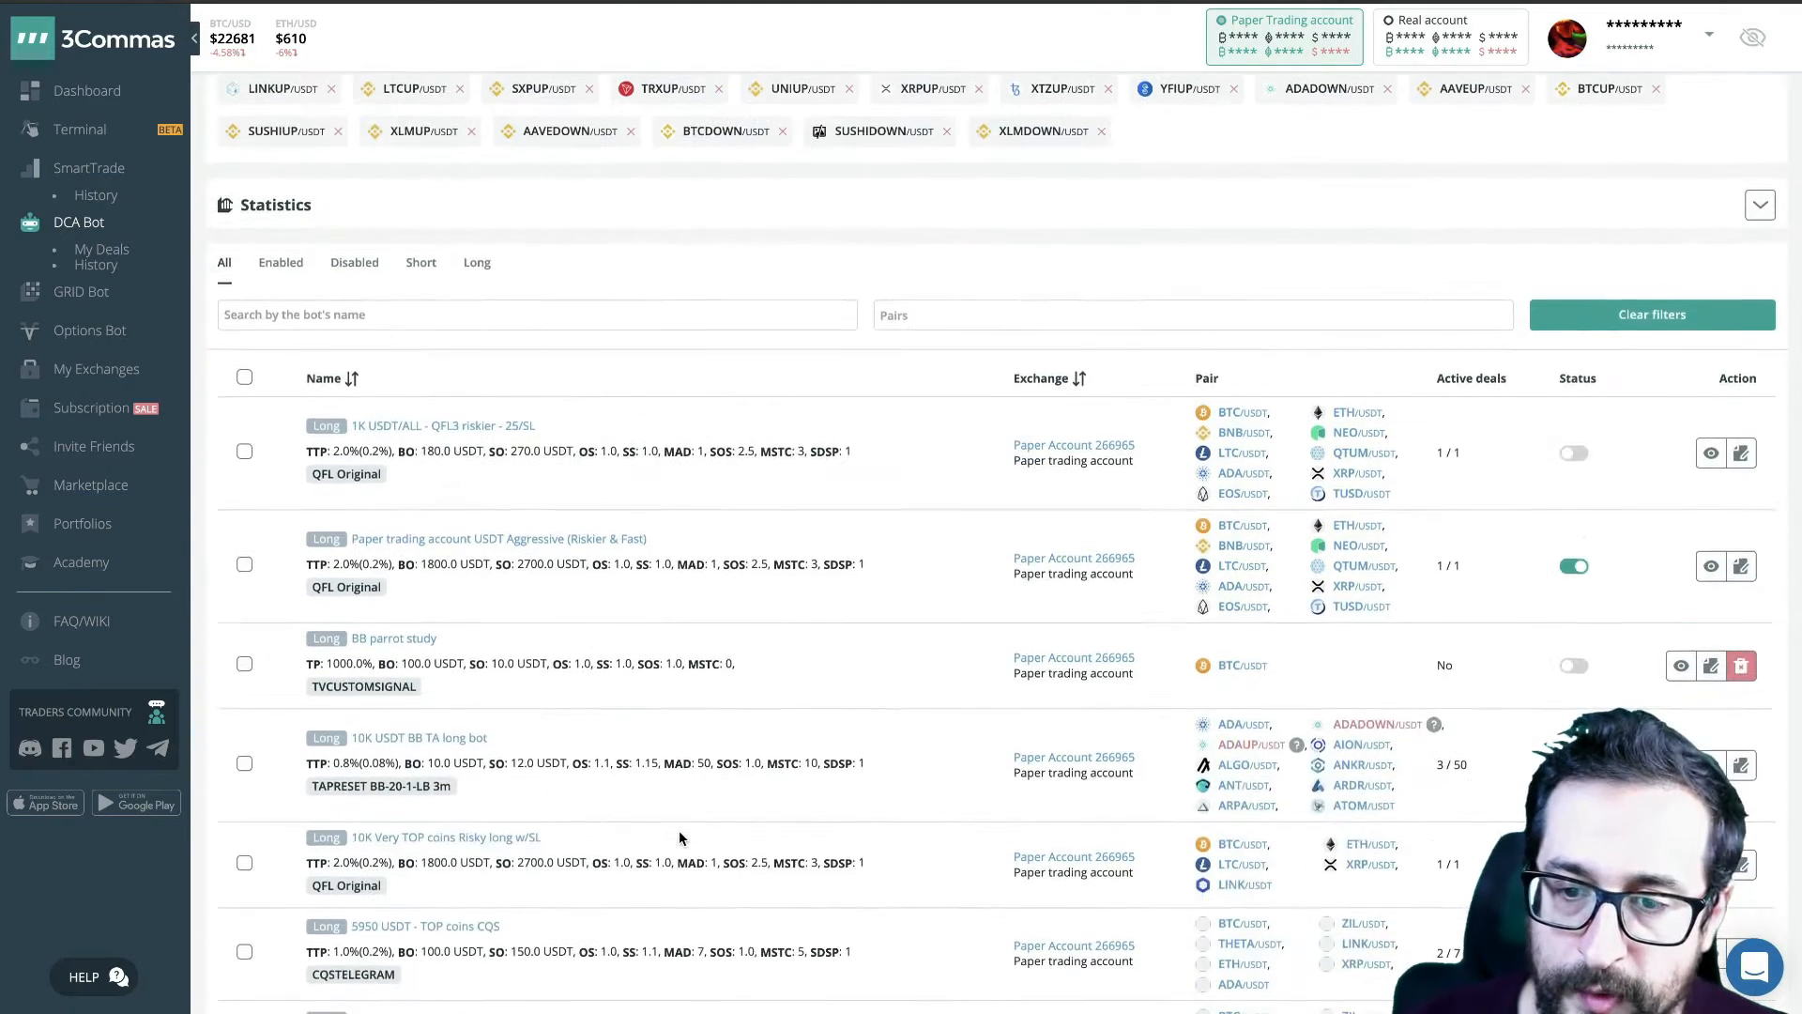
scroll(679, 830, down, 3)
scroll(679, 830, up, 6)
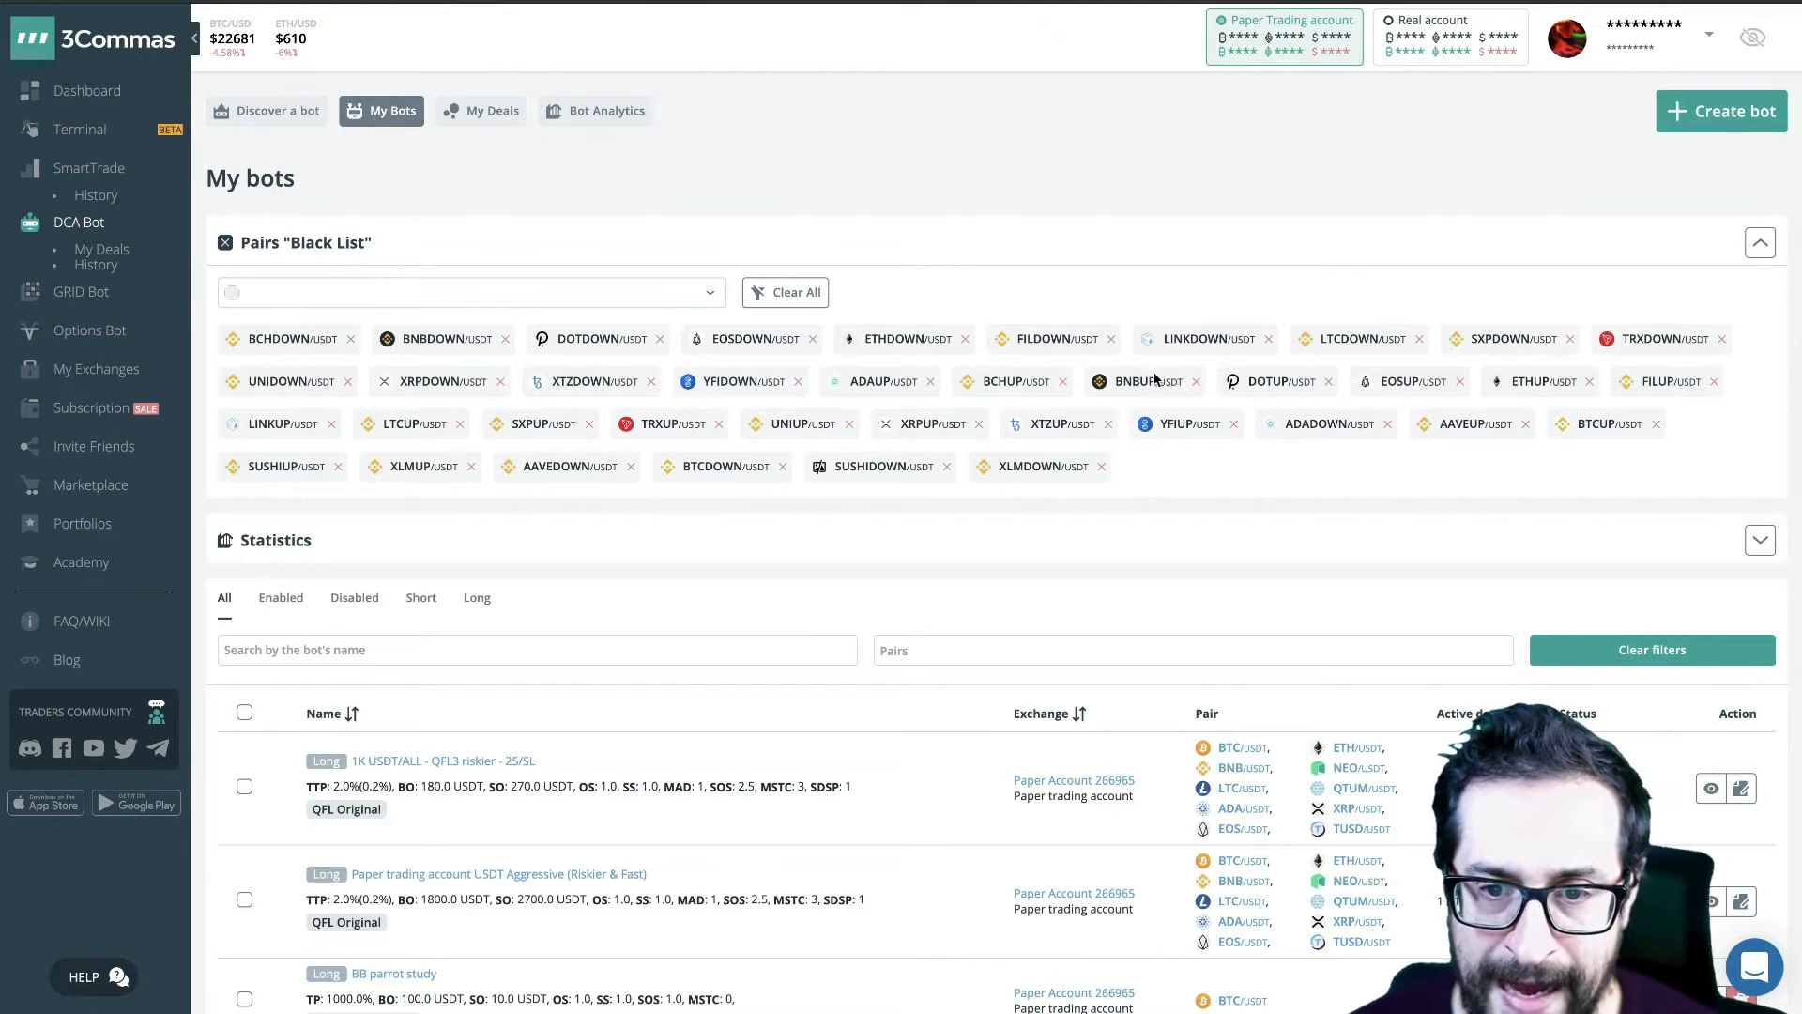
- Search the pairs available for the blacklist for "up", close the search, and collapse and re-expand the blacklist section
click(413, 291)
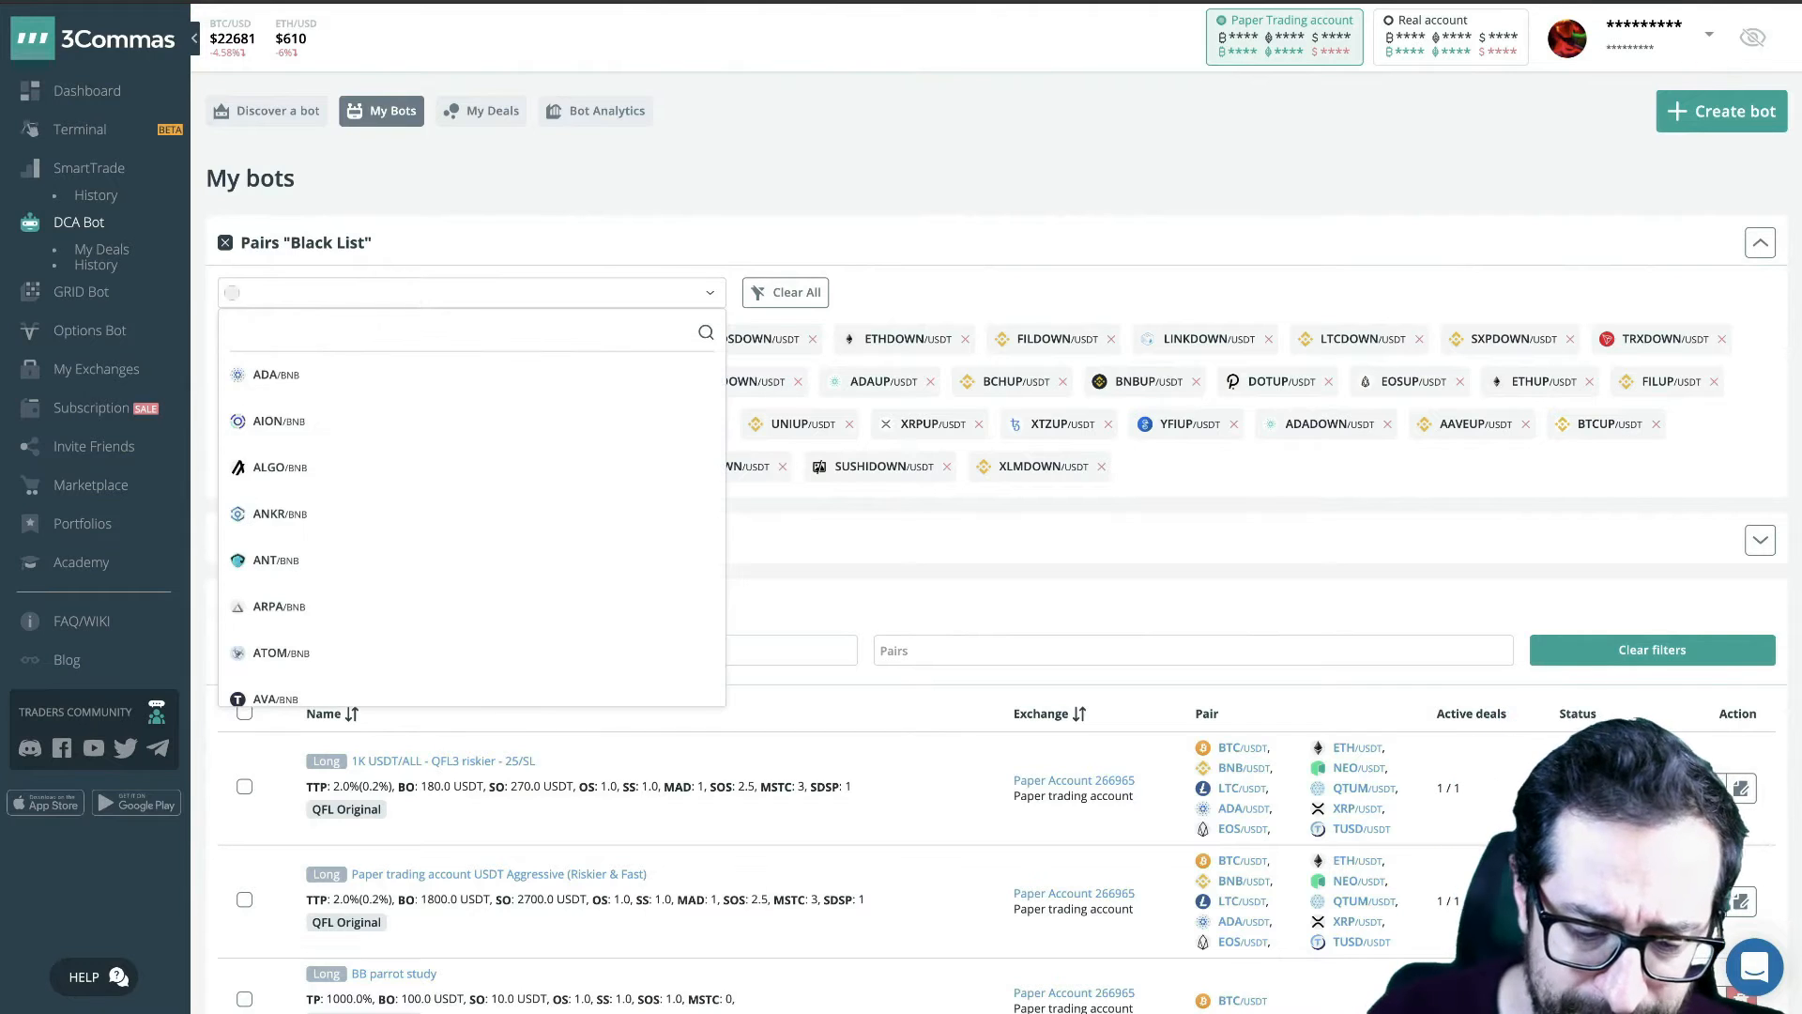
text(up)
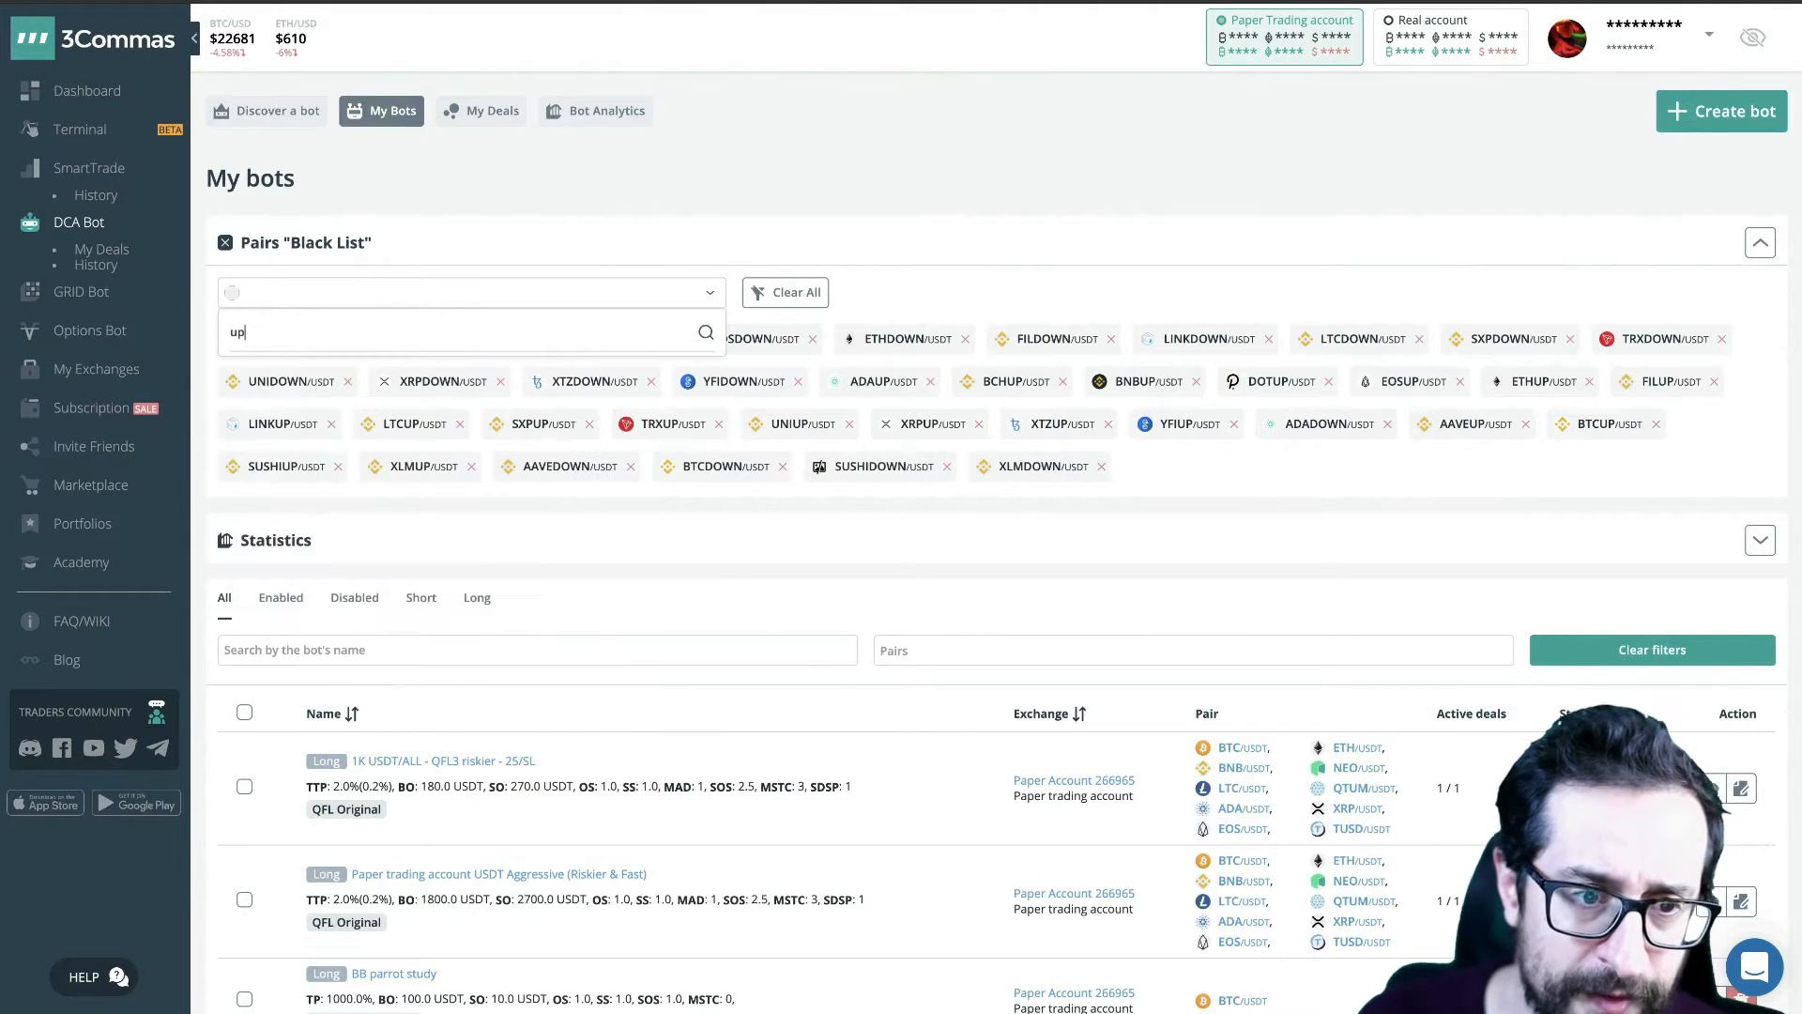
click(608, 256)
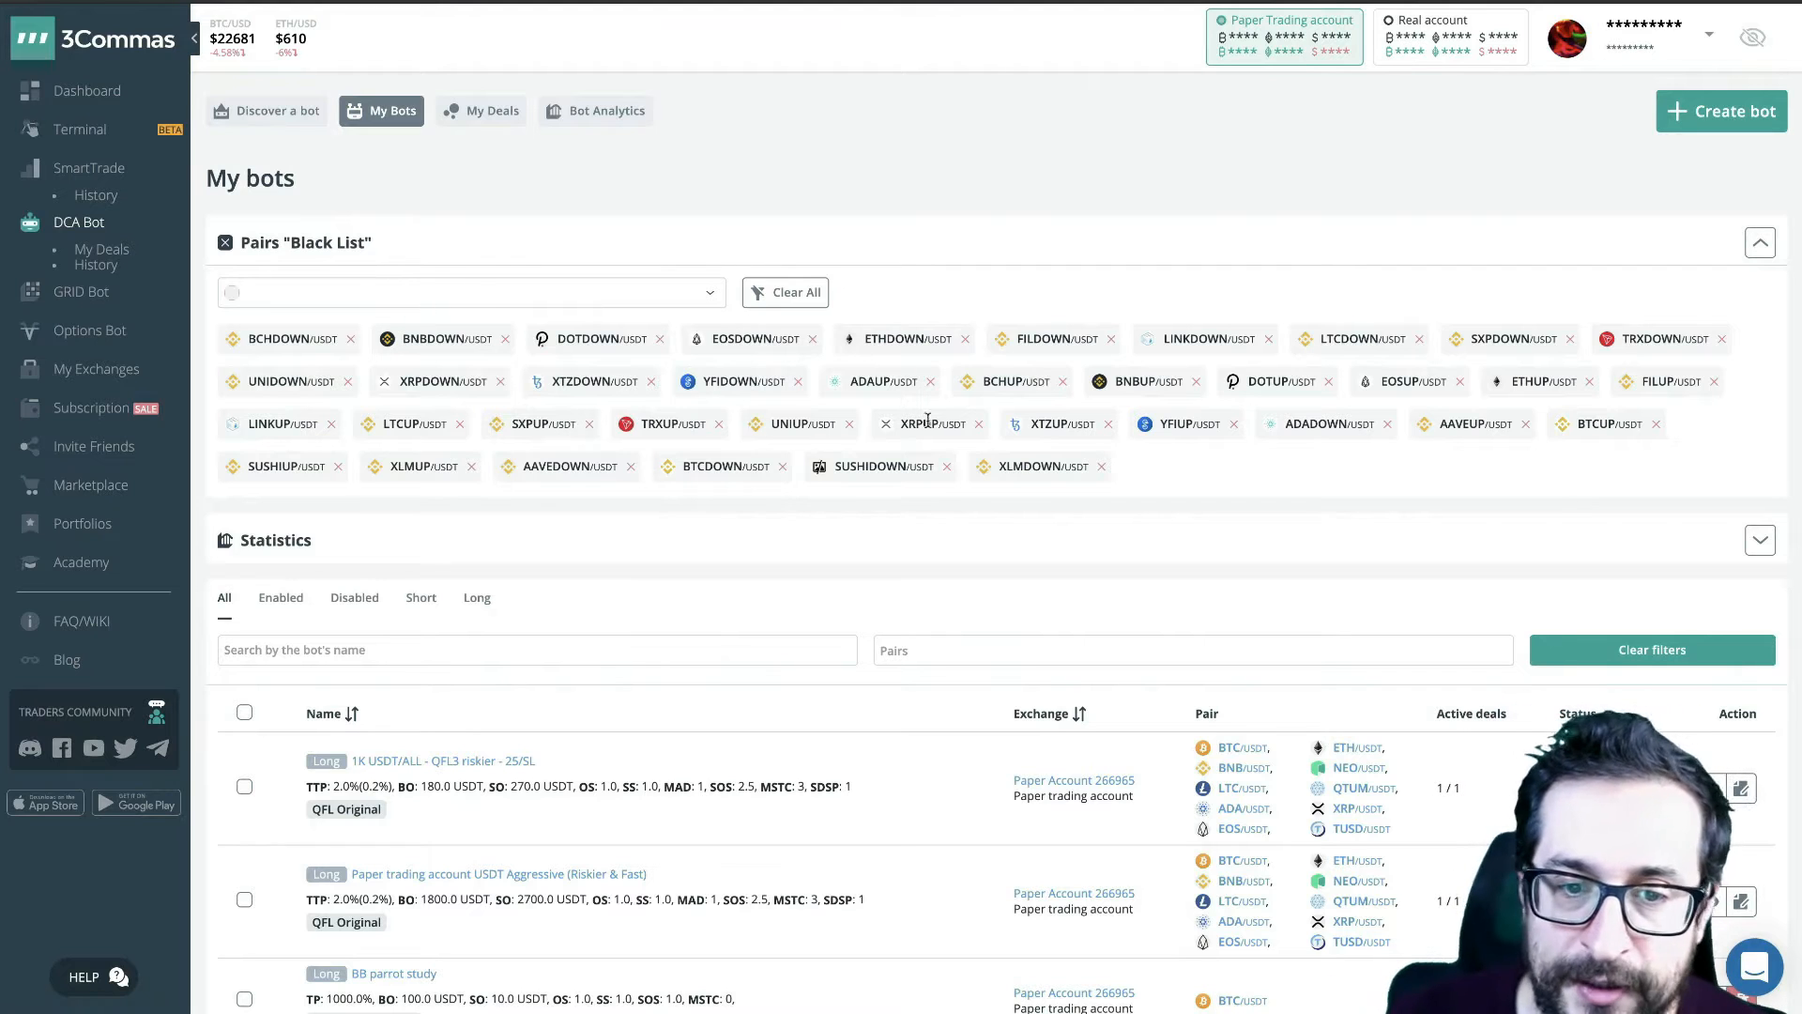
click(1761, 245)
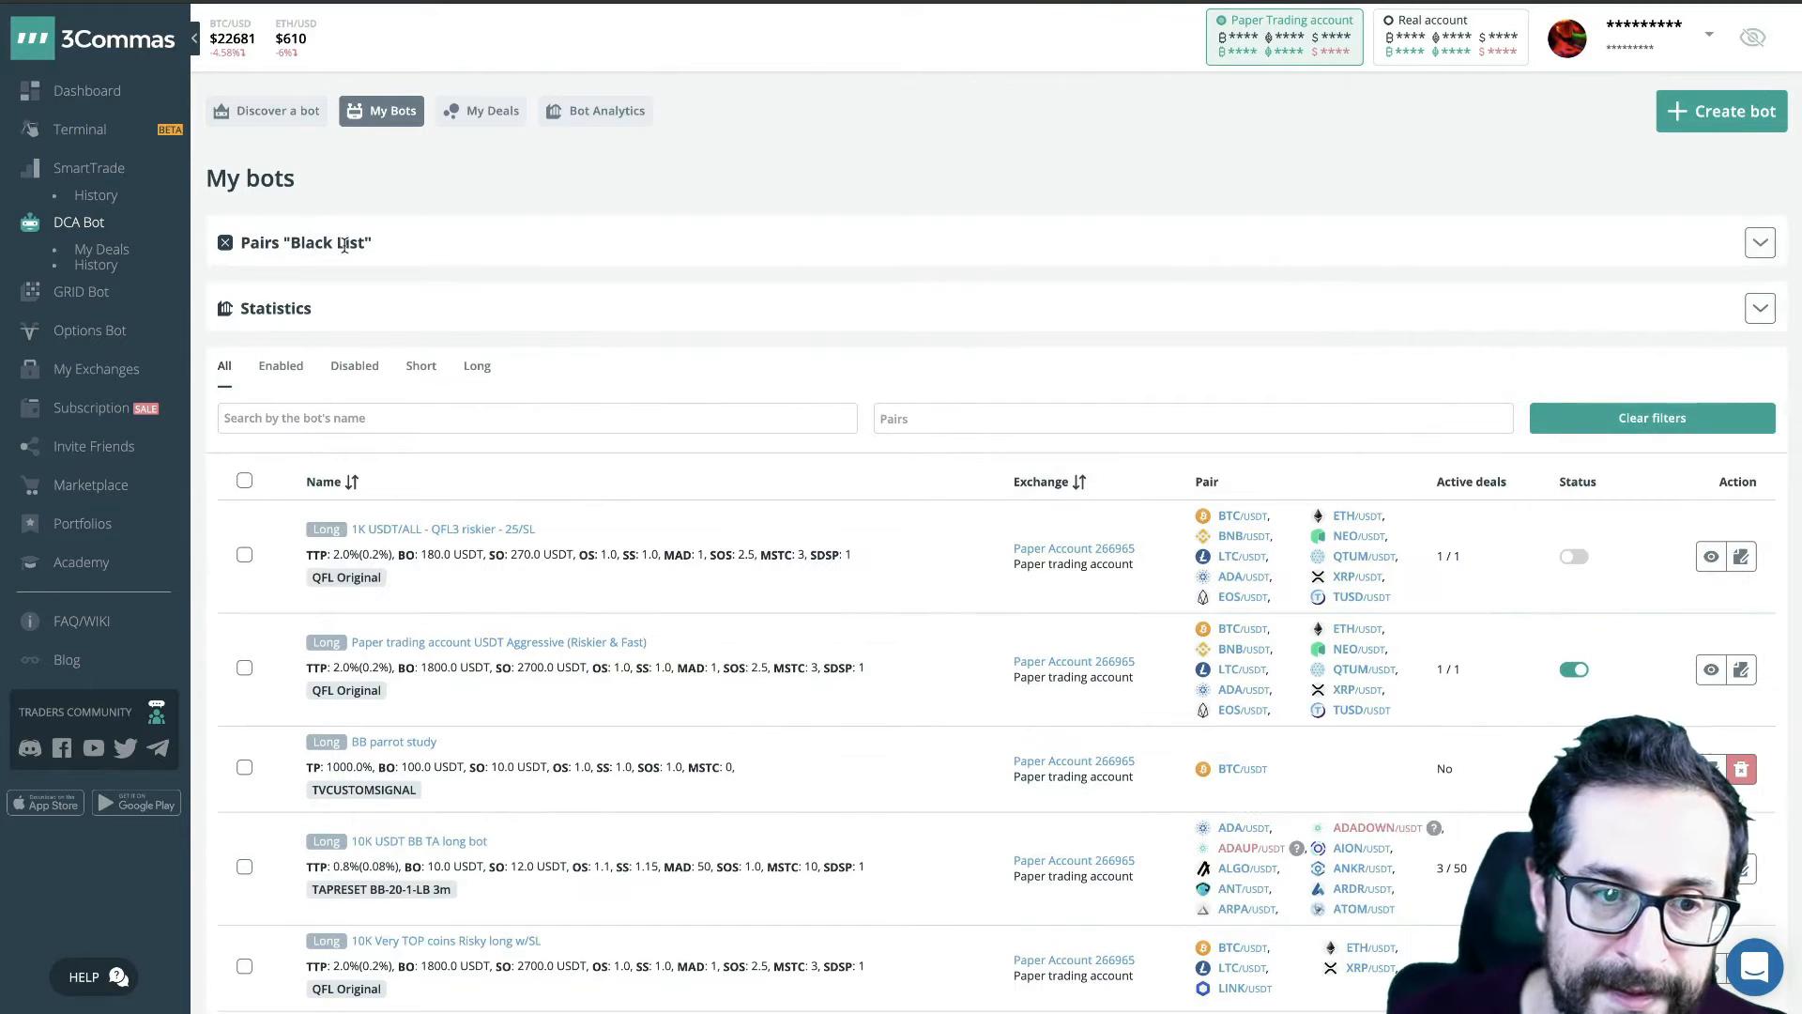
click(1761, 244)
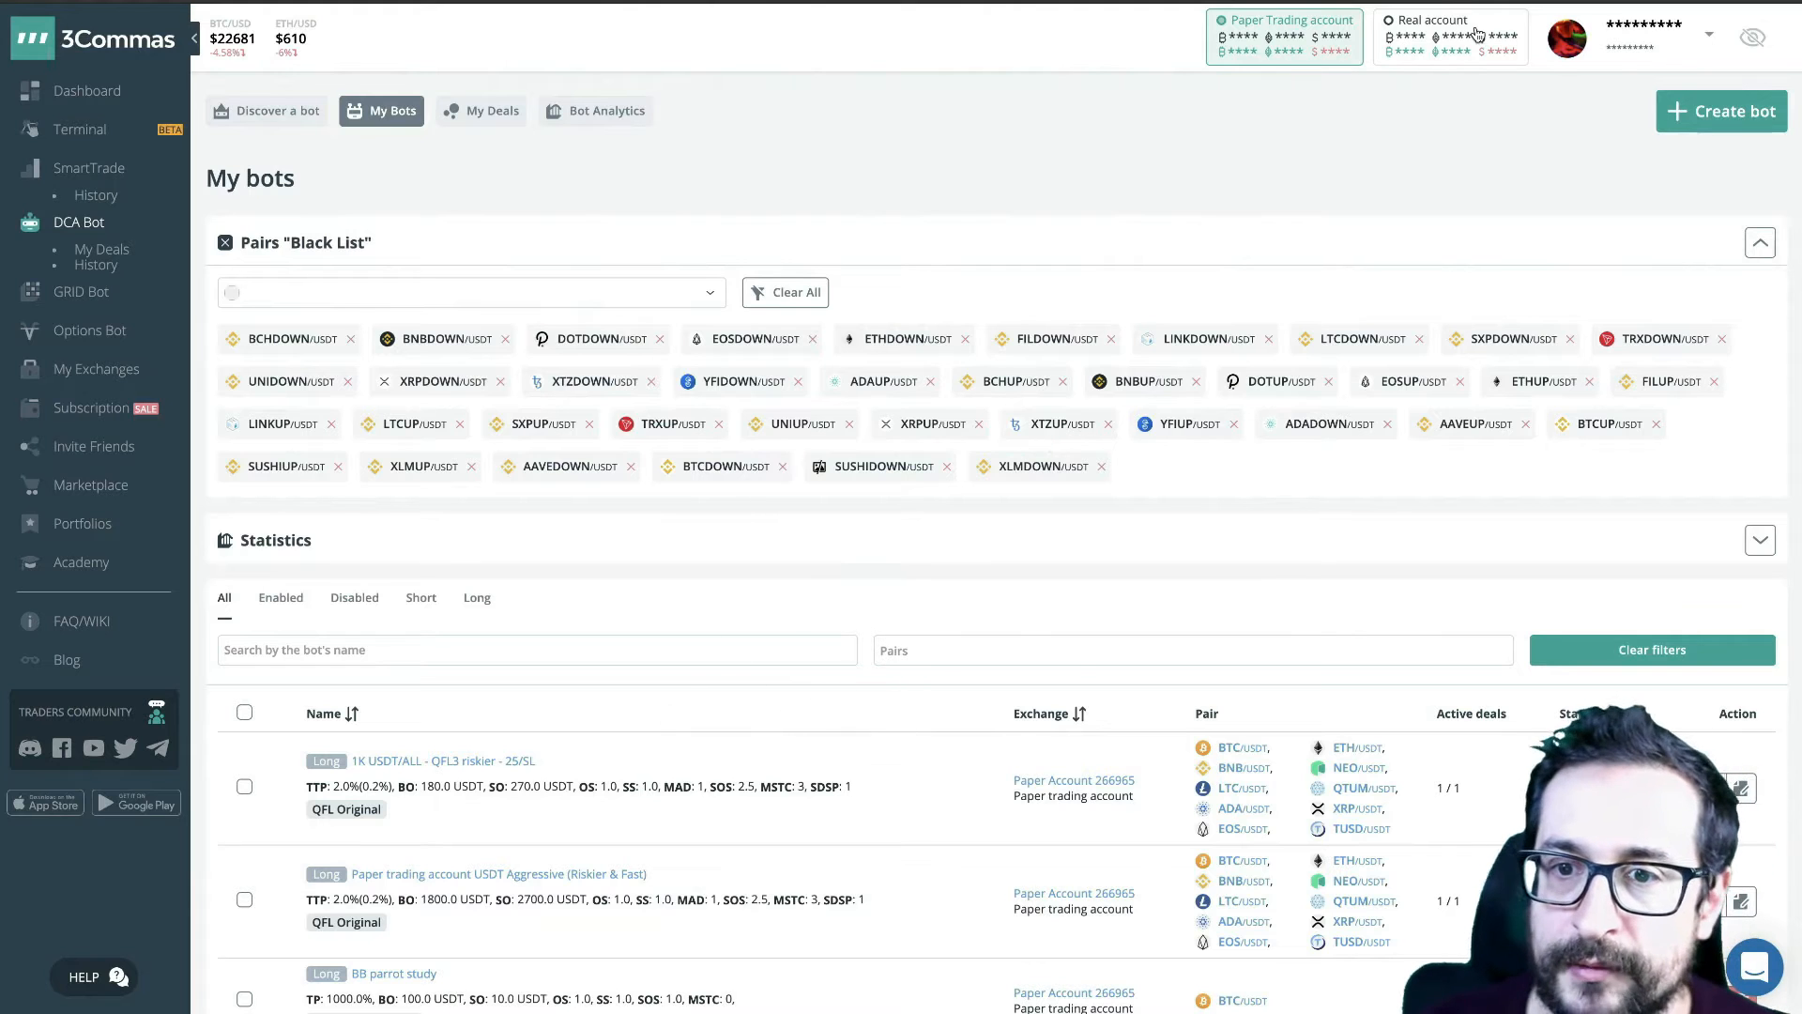
- Switch to Telegram and read through the XCommasBot deal notifications up to the latest message
key(super+Tab)
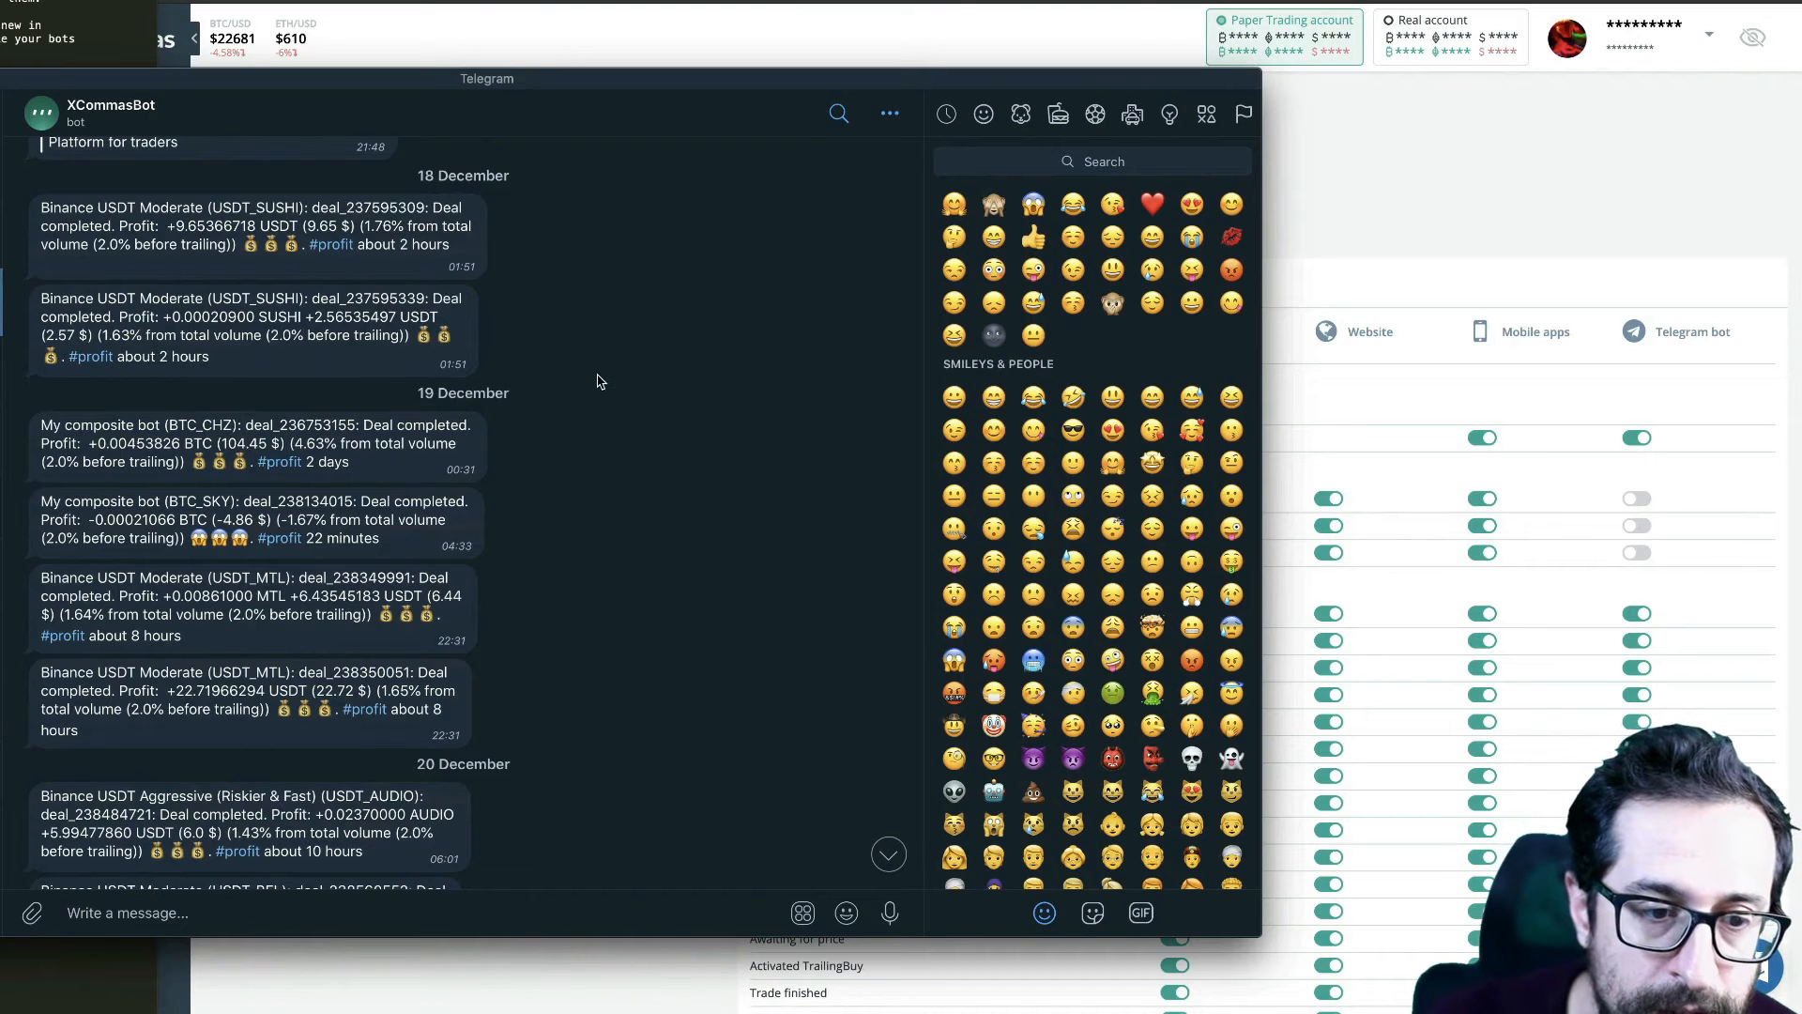
scroll(601, 381, down, 2)
scroll(601, 381, down, 1)
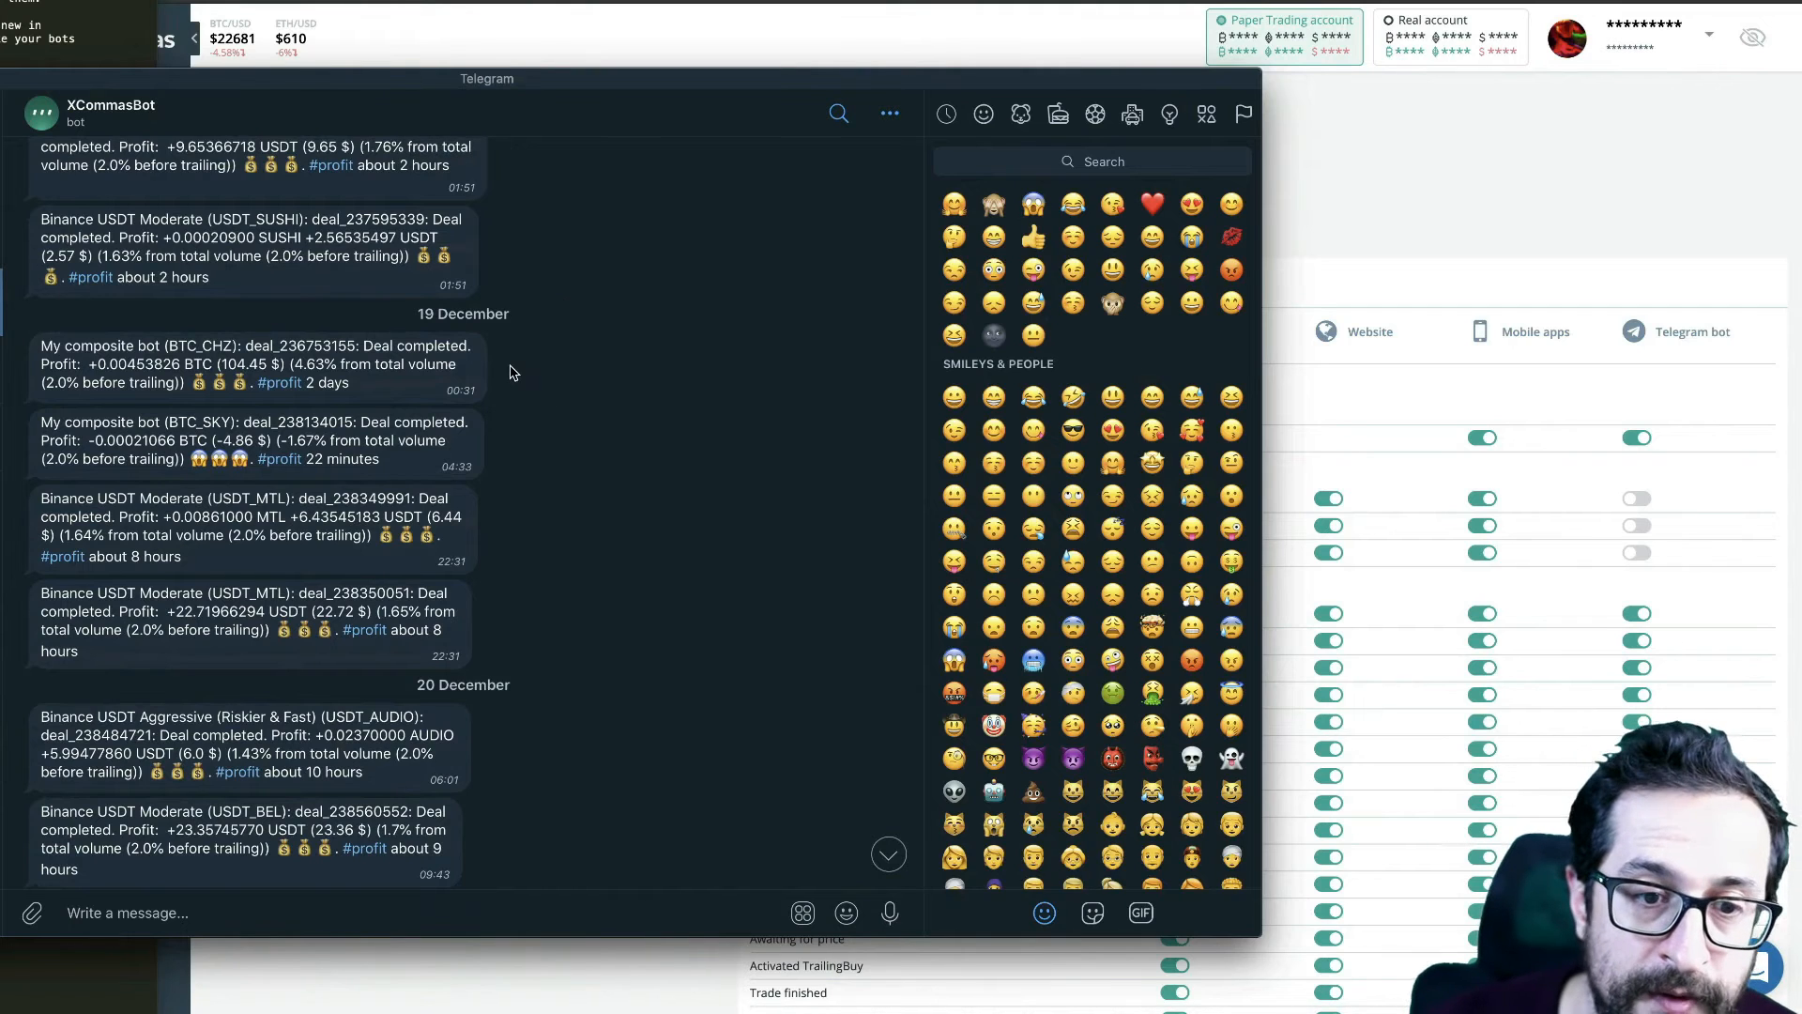
scroll(576, 411, down, 10)
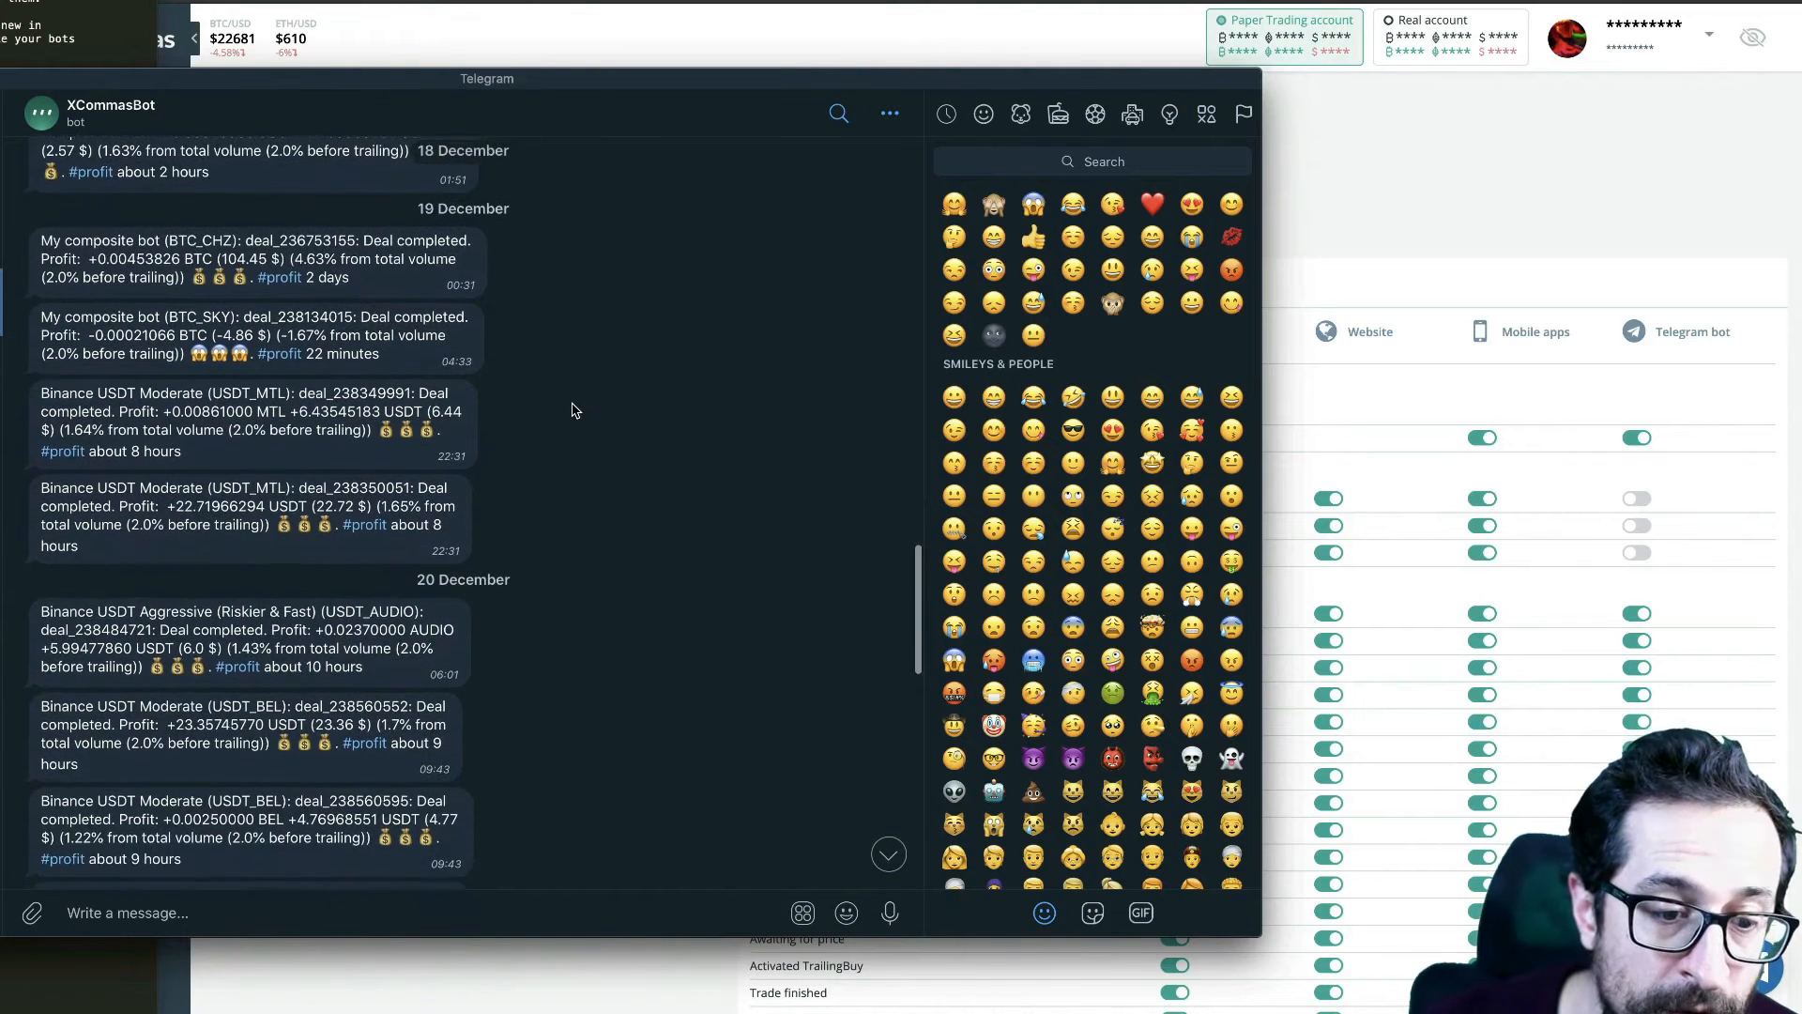
scroll(575, 410, down, 5)
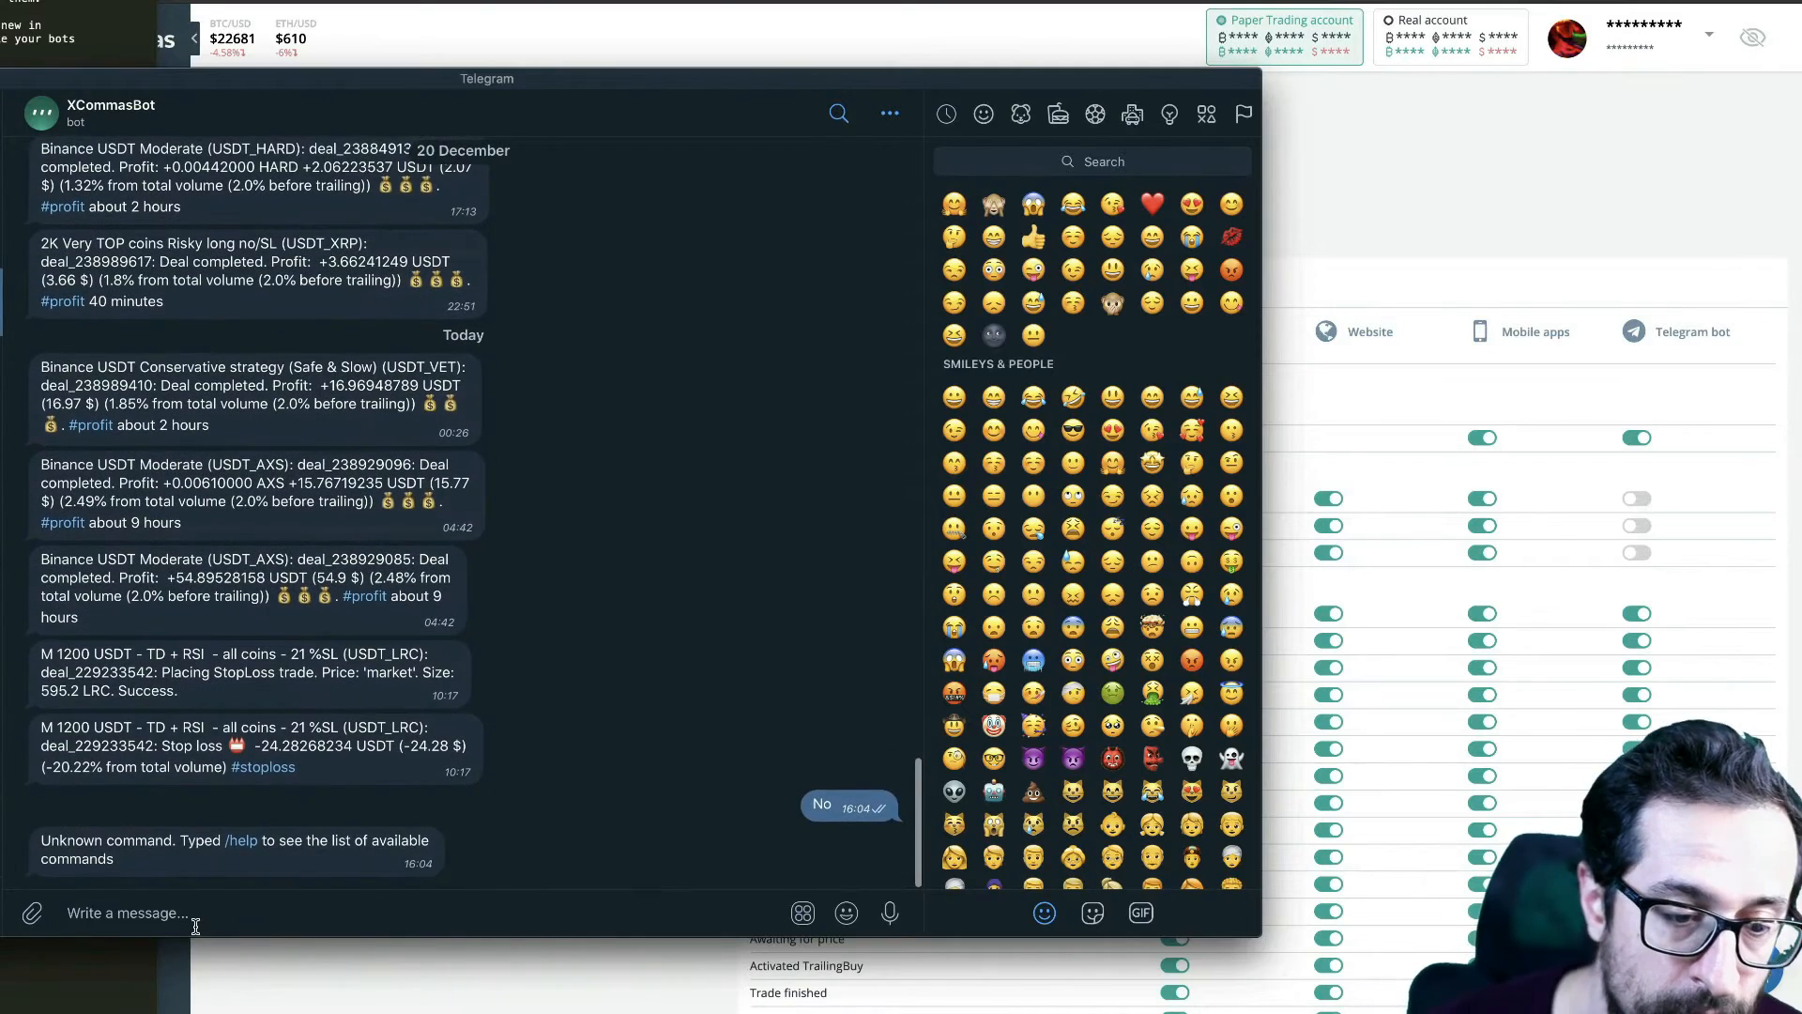
- Send the /help command to XCommasBot and look over its reply and the preceding notifications
click(196, 927)
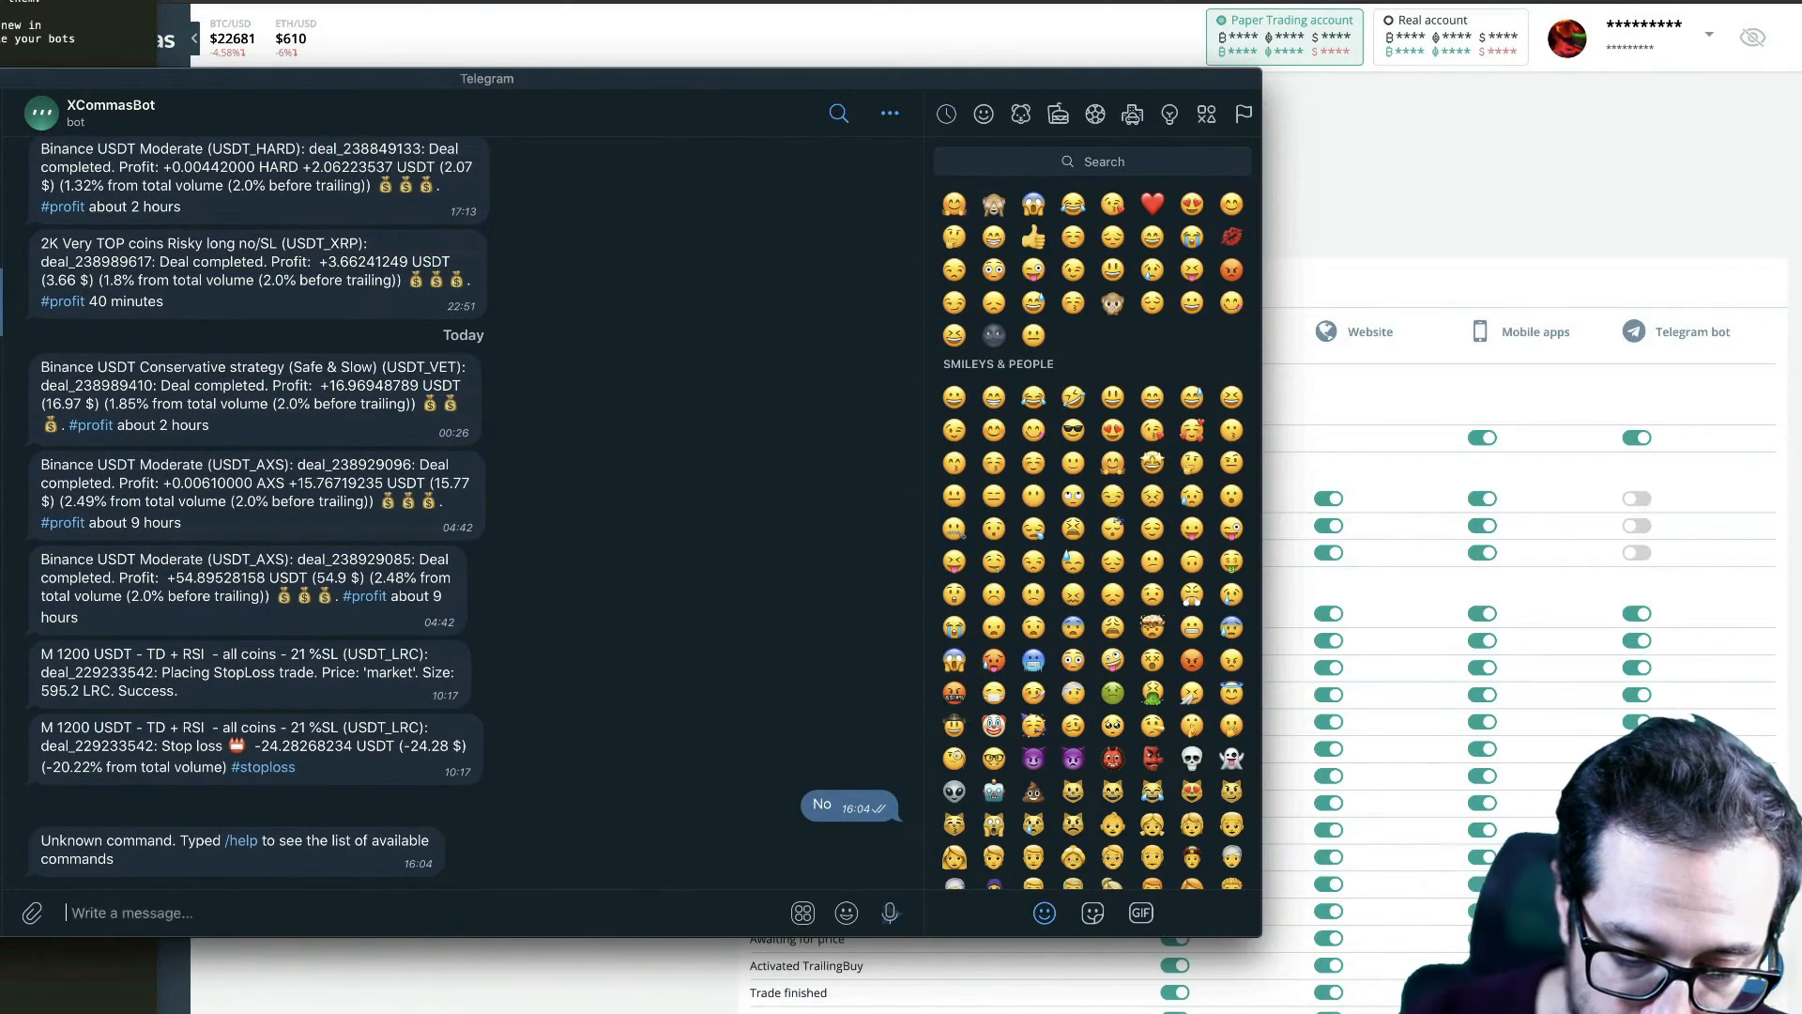
text(/help)
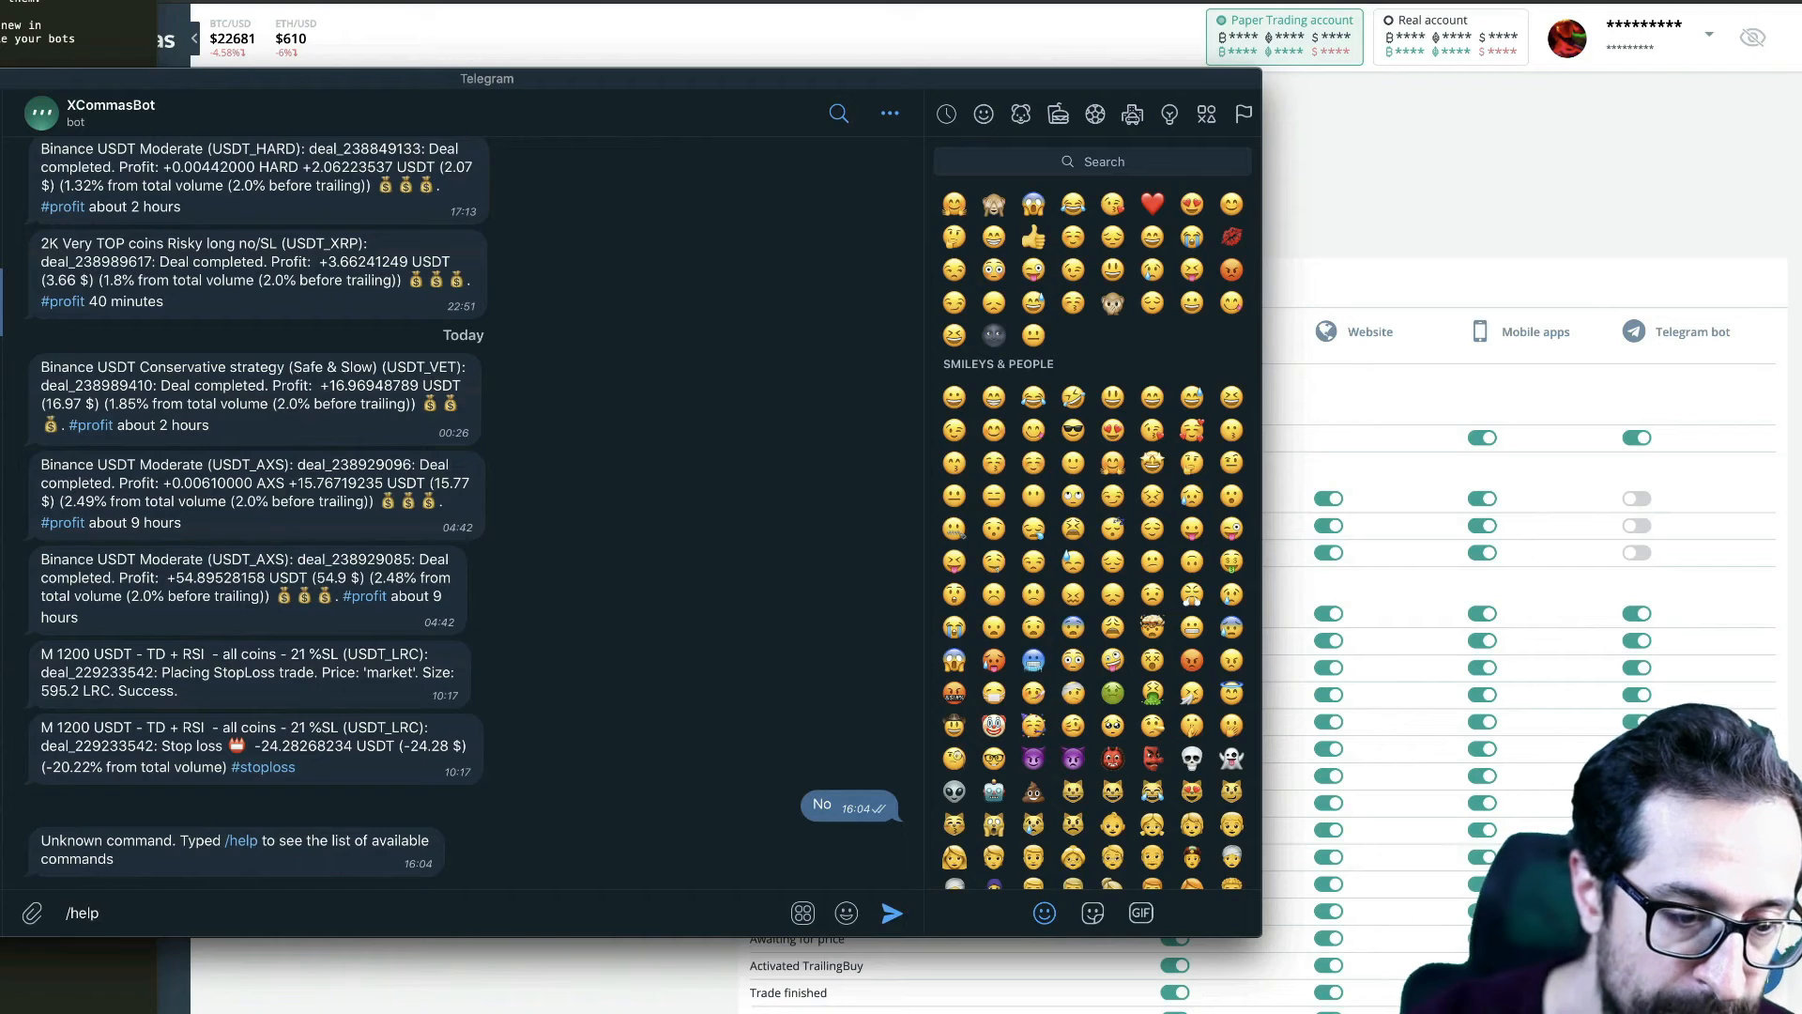
key(Return)
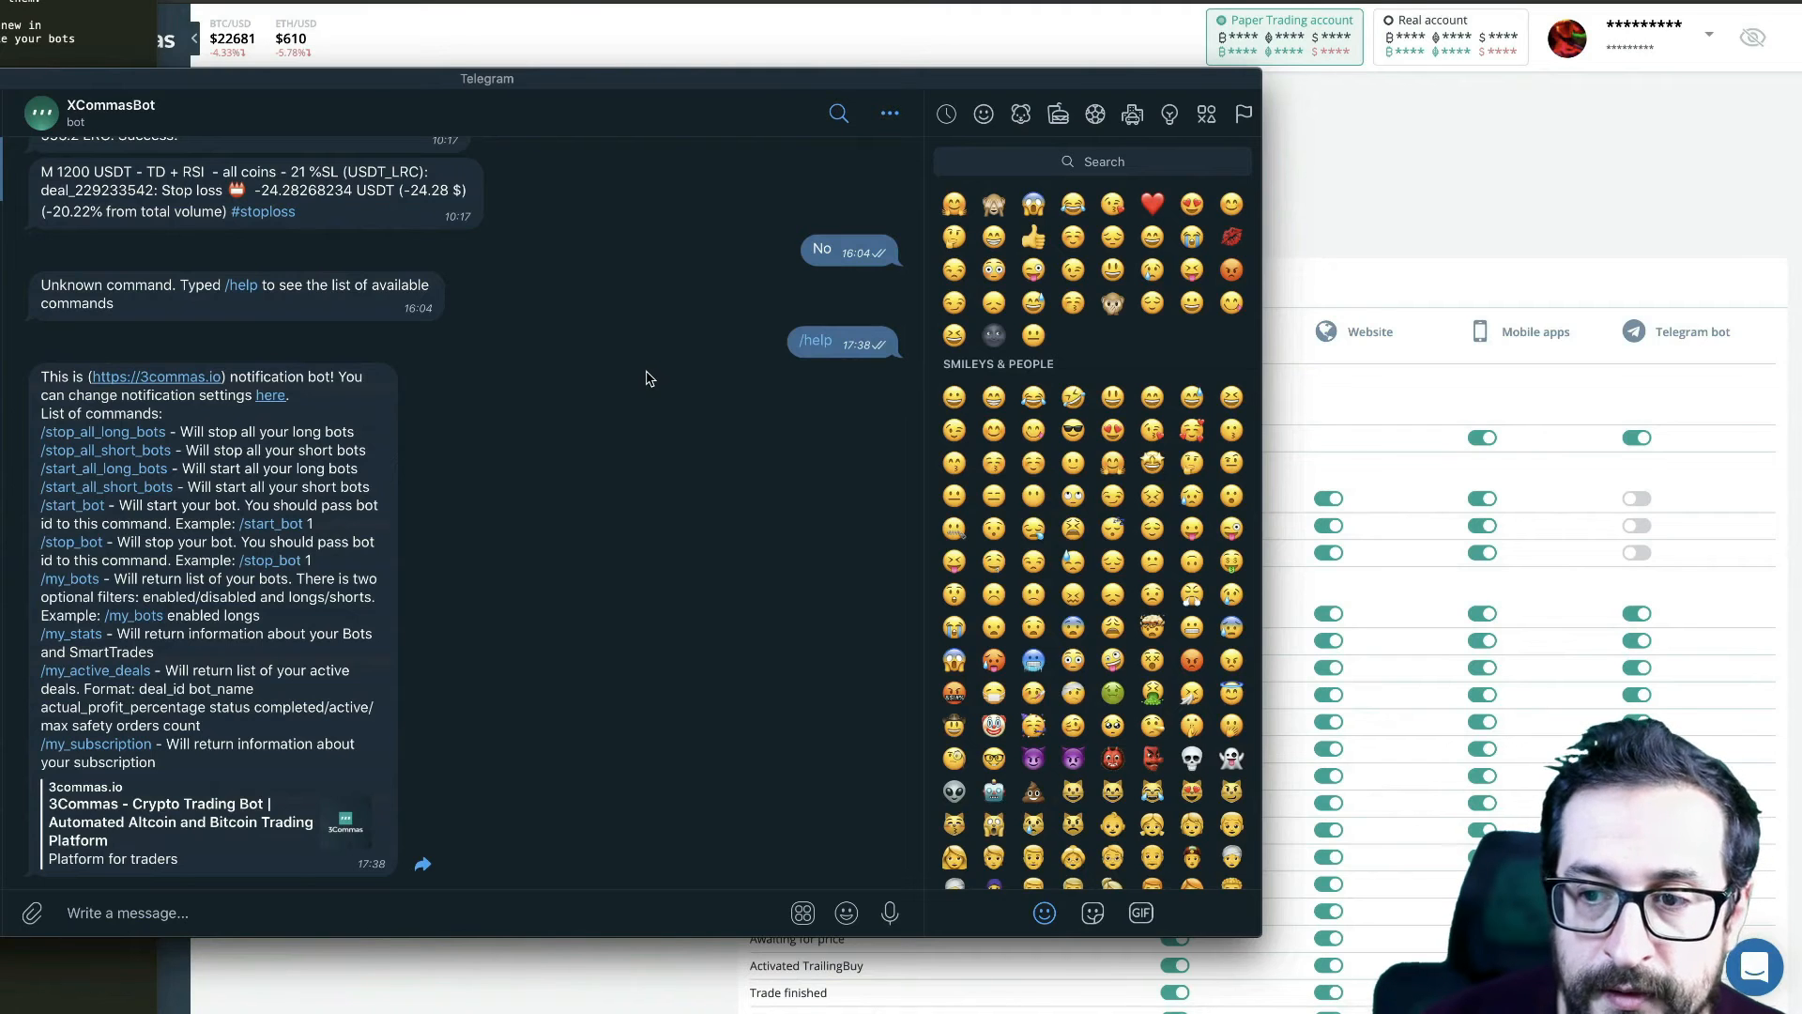
scroll(619, 379, up, 1)
scroll(620, 379, up, 2)
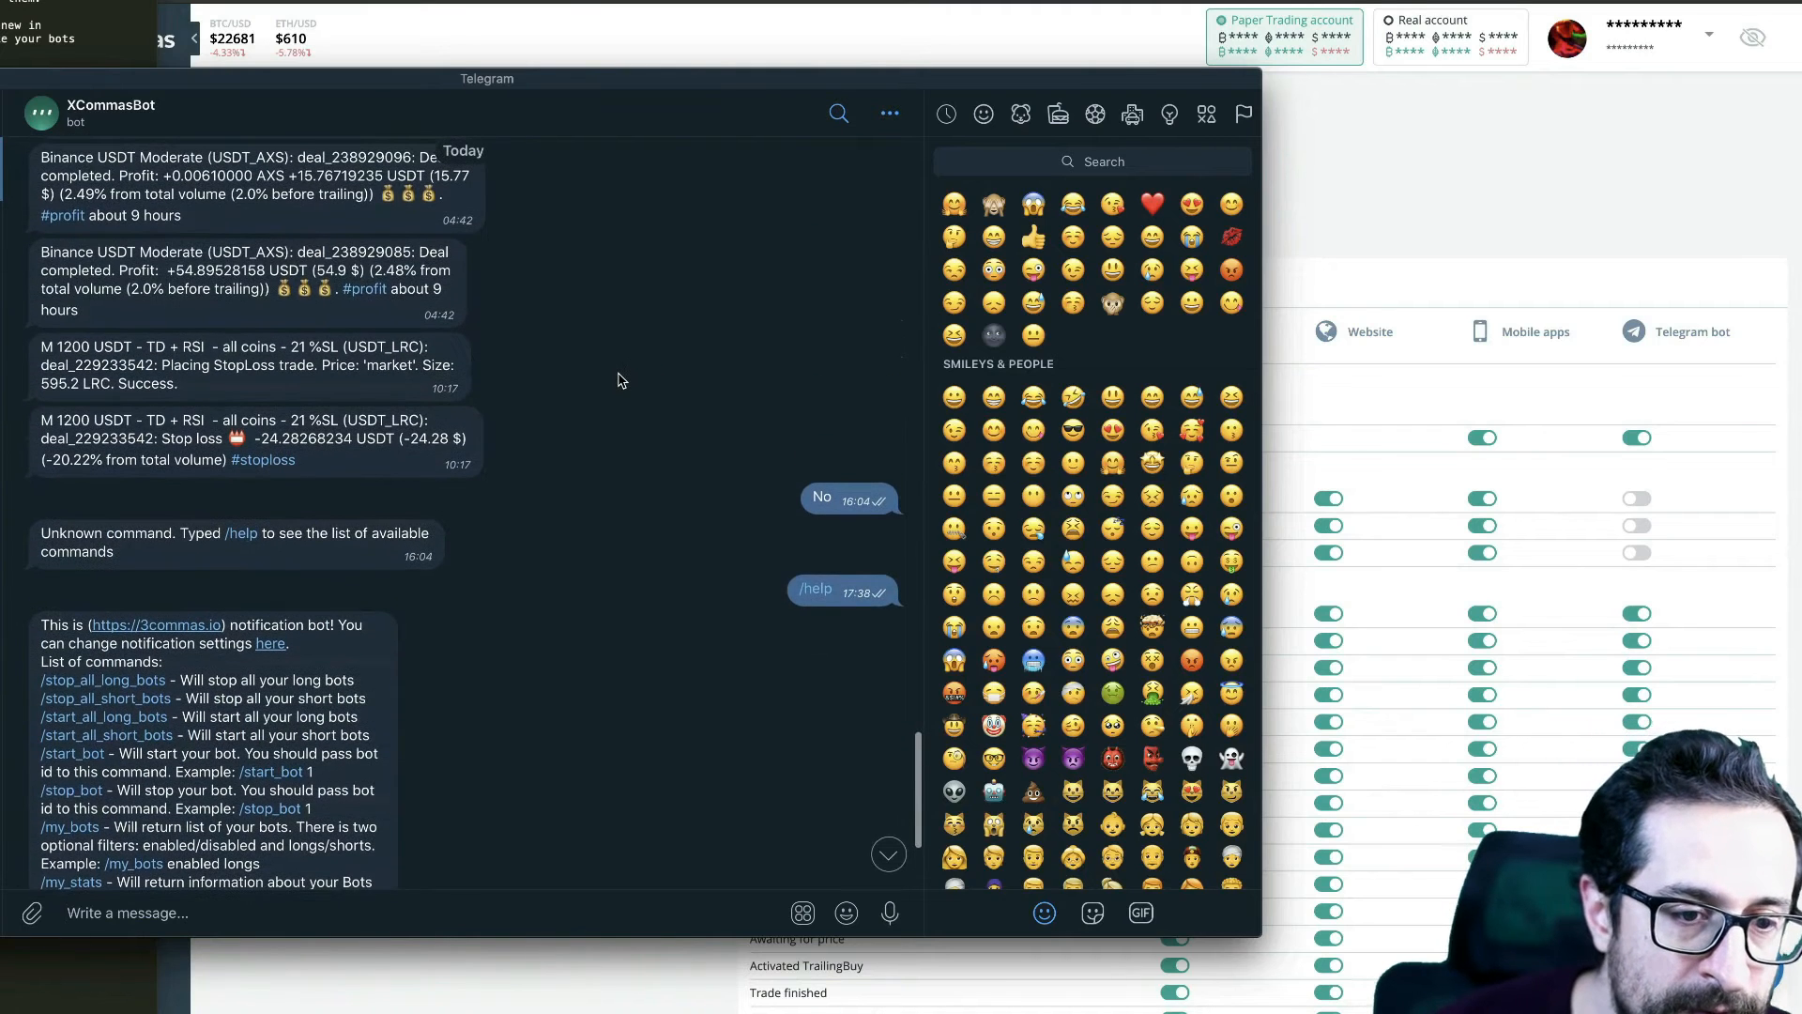
scroll(620, 379, down, 3)
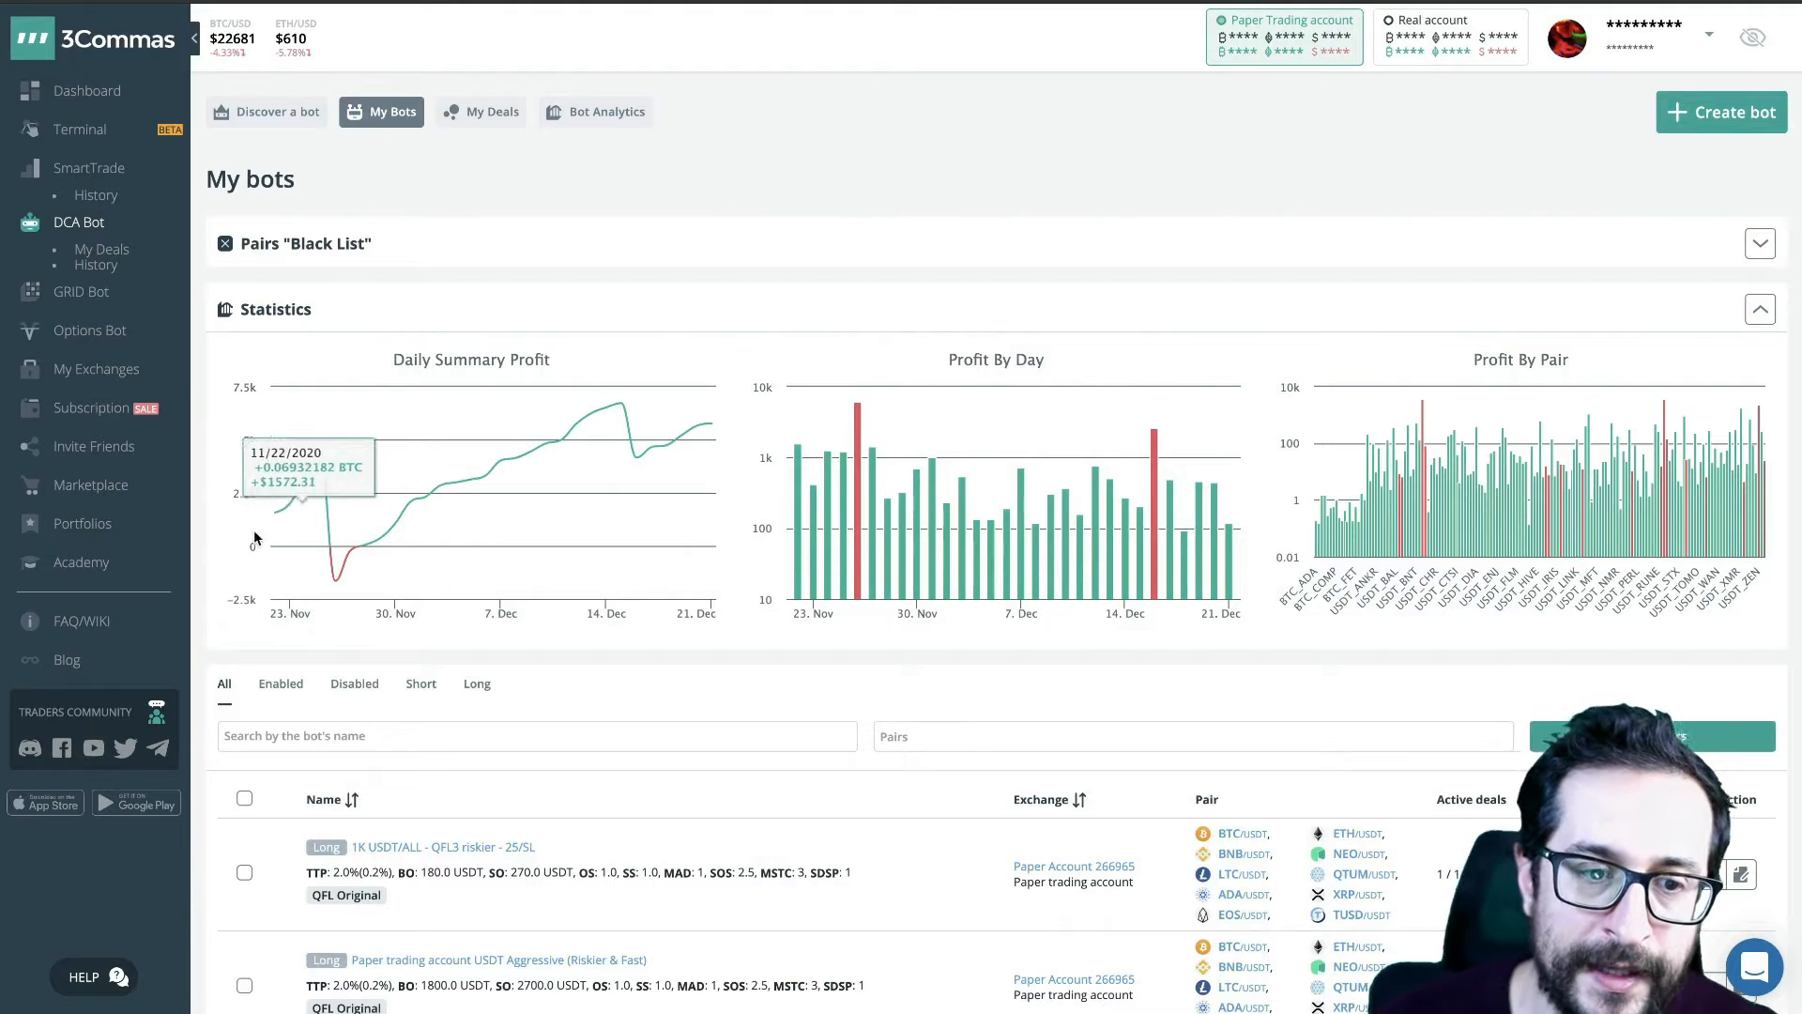
- Inspect the daily summary profit chart in the bot statistics for 11/25/2020, 11/26/2020 and 12/15/2020
mouse_move(315, 457)
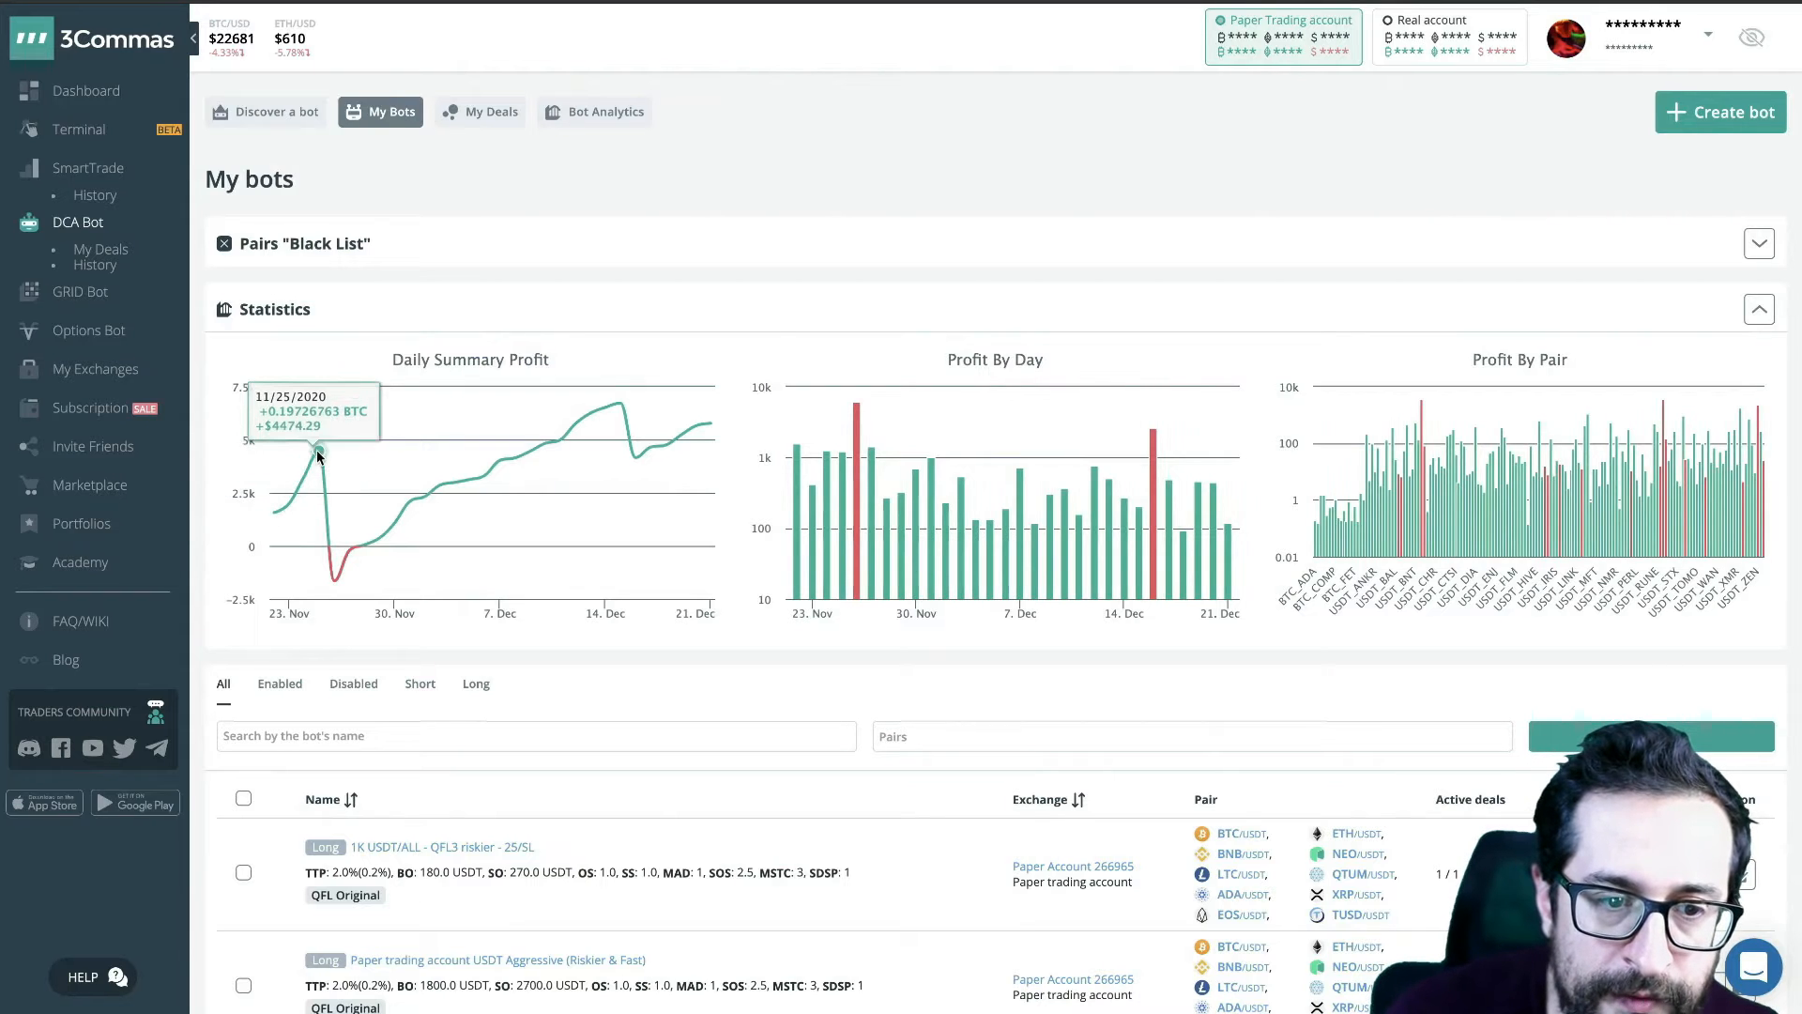
scroll(321, 453, down, 1)
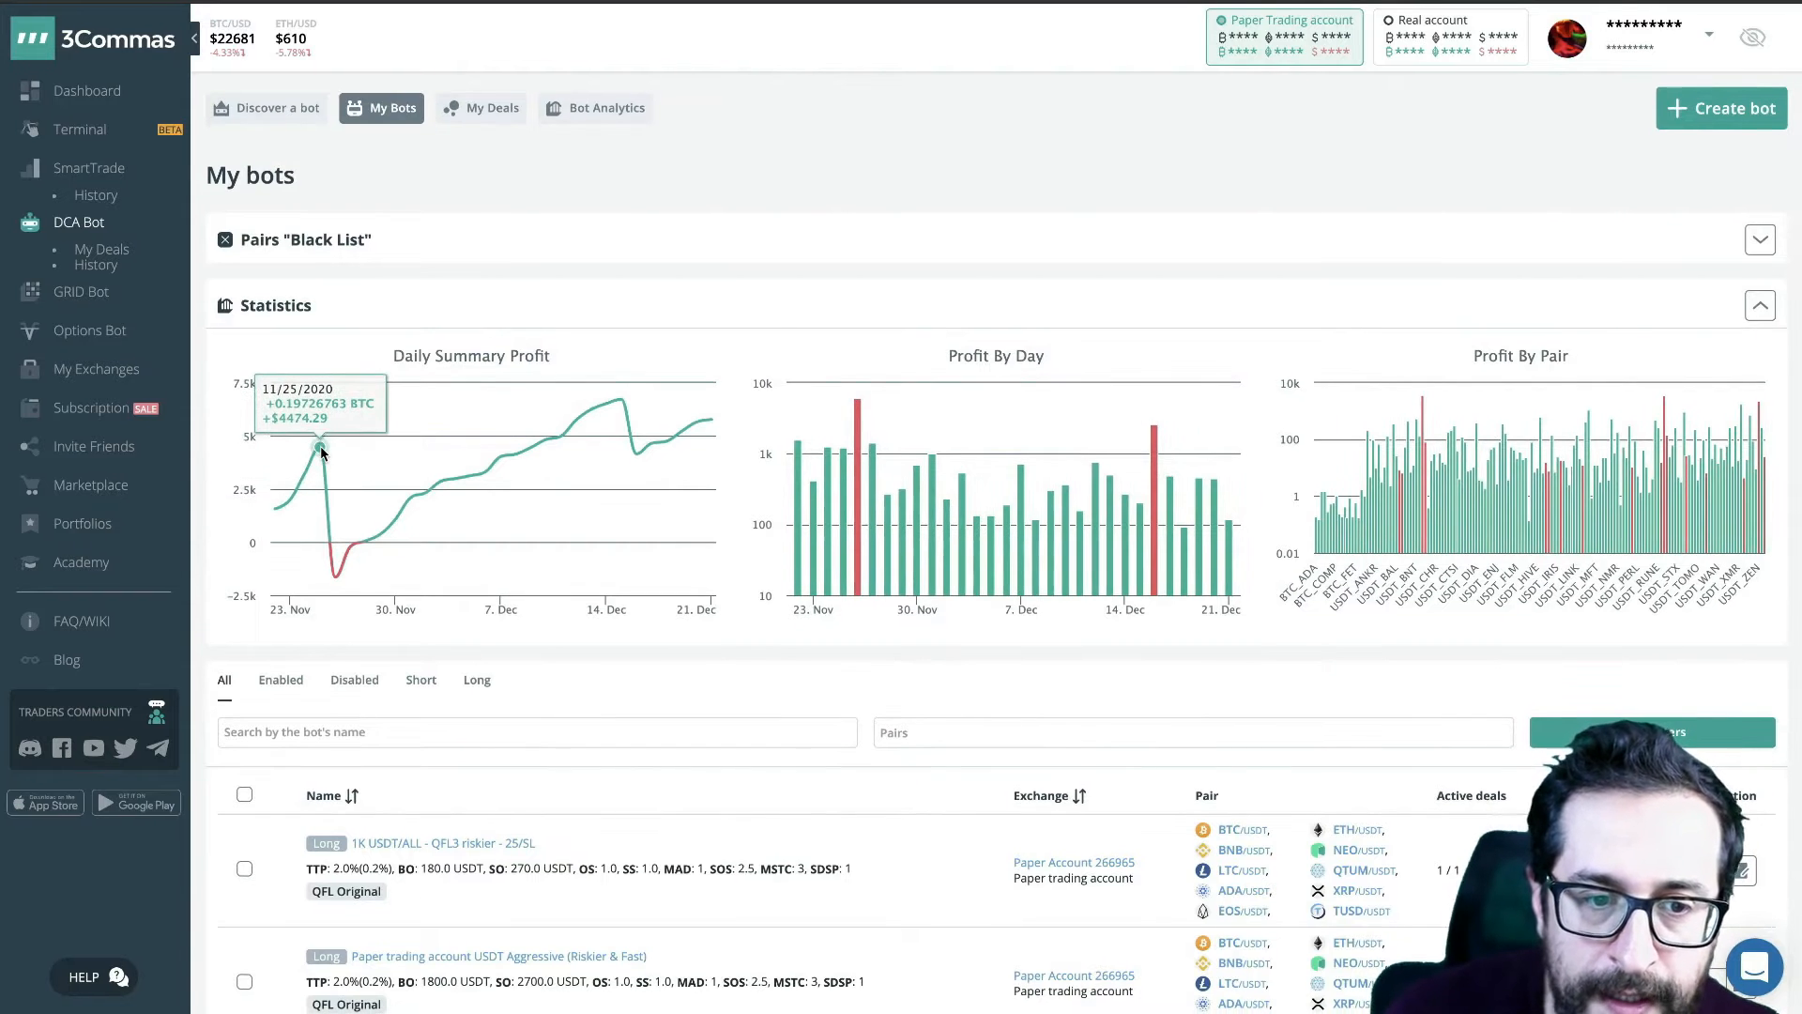
mouse_move(334, 581)
scroll(334, 582, down, 1)
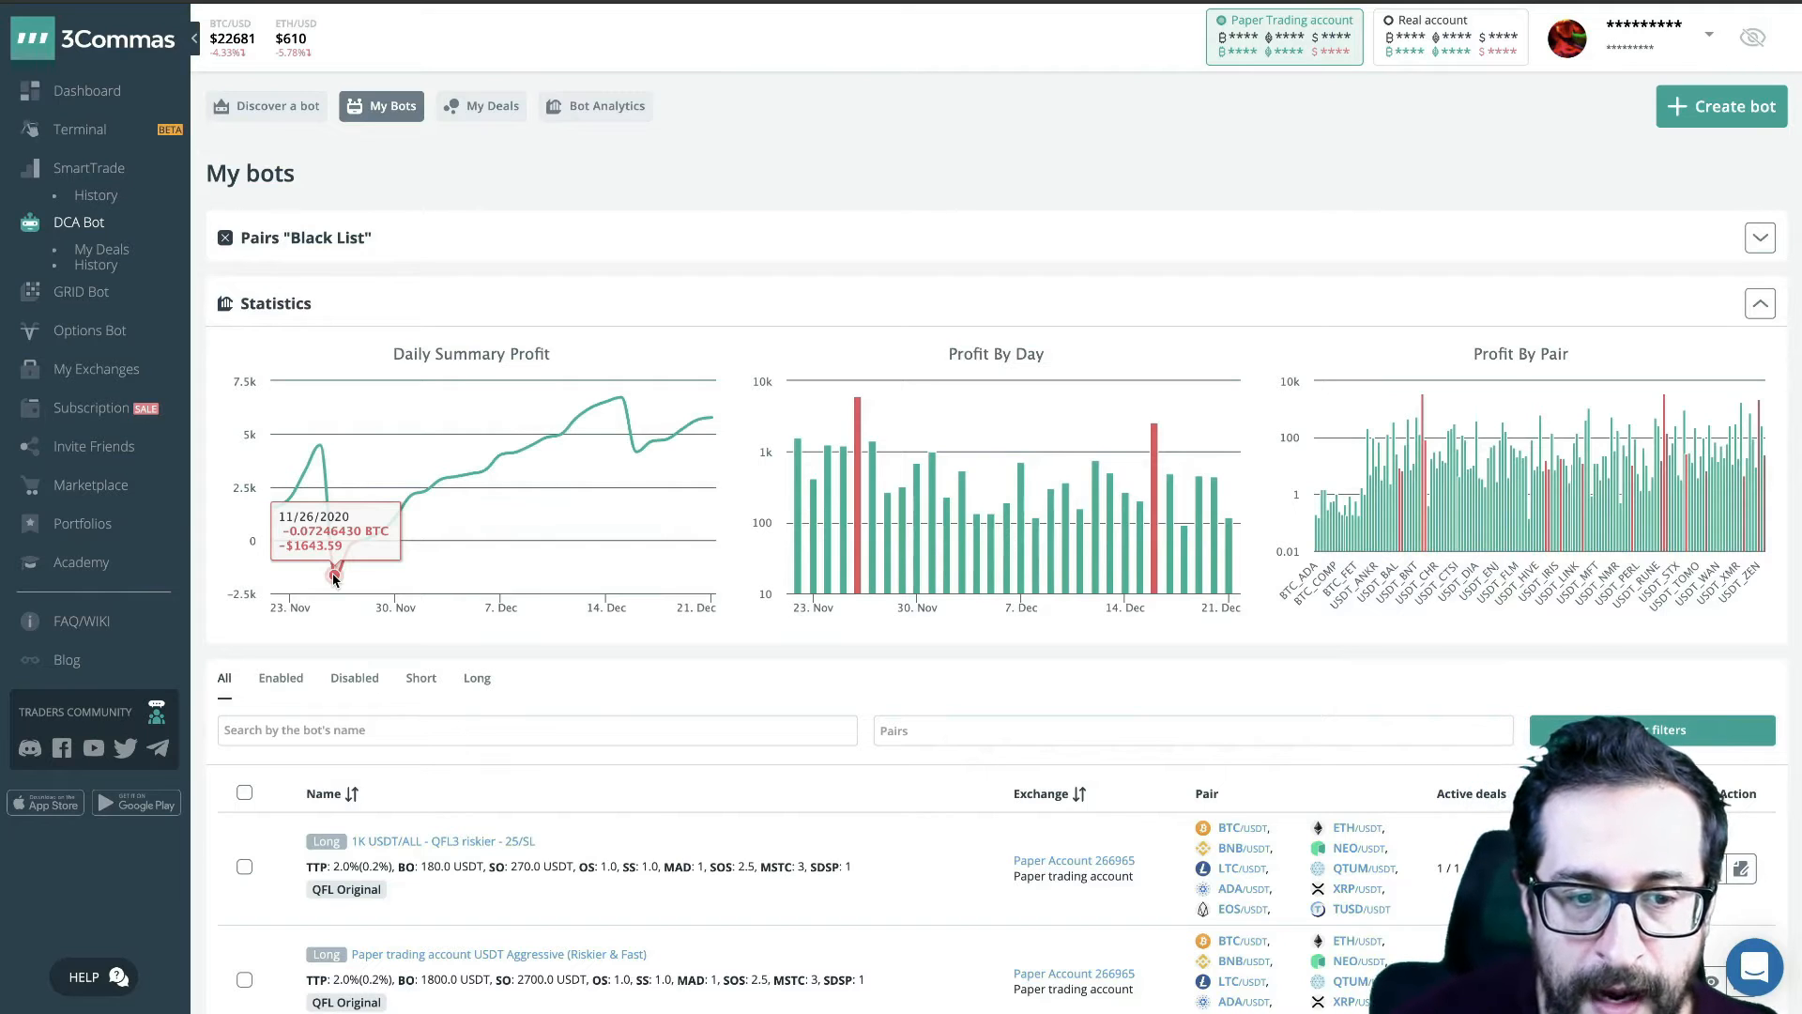
mouse_move(618, 453)
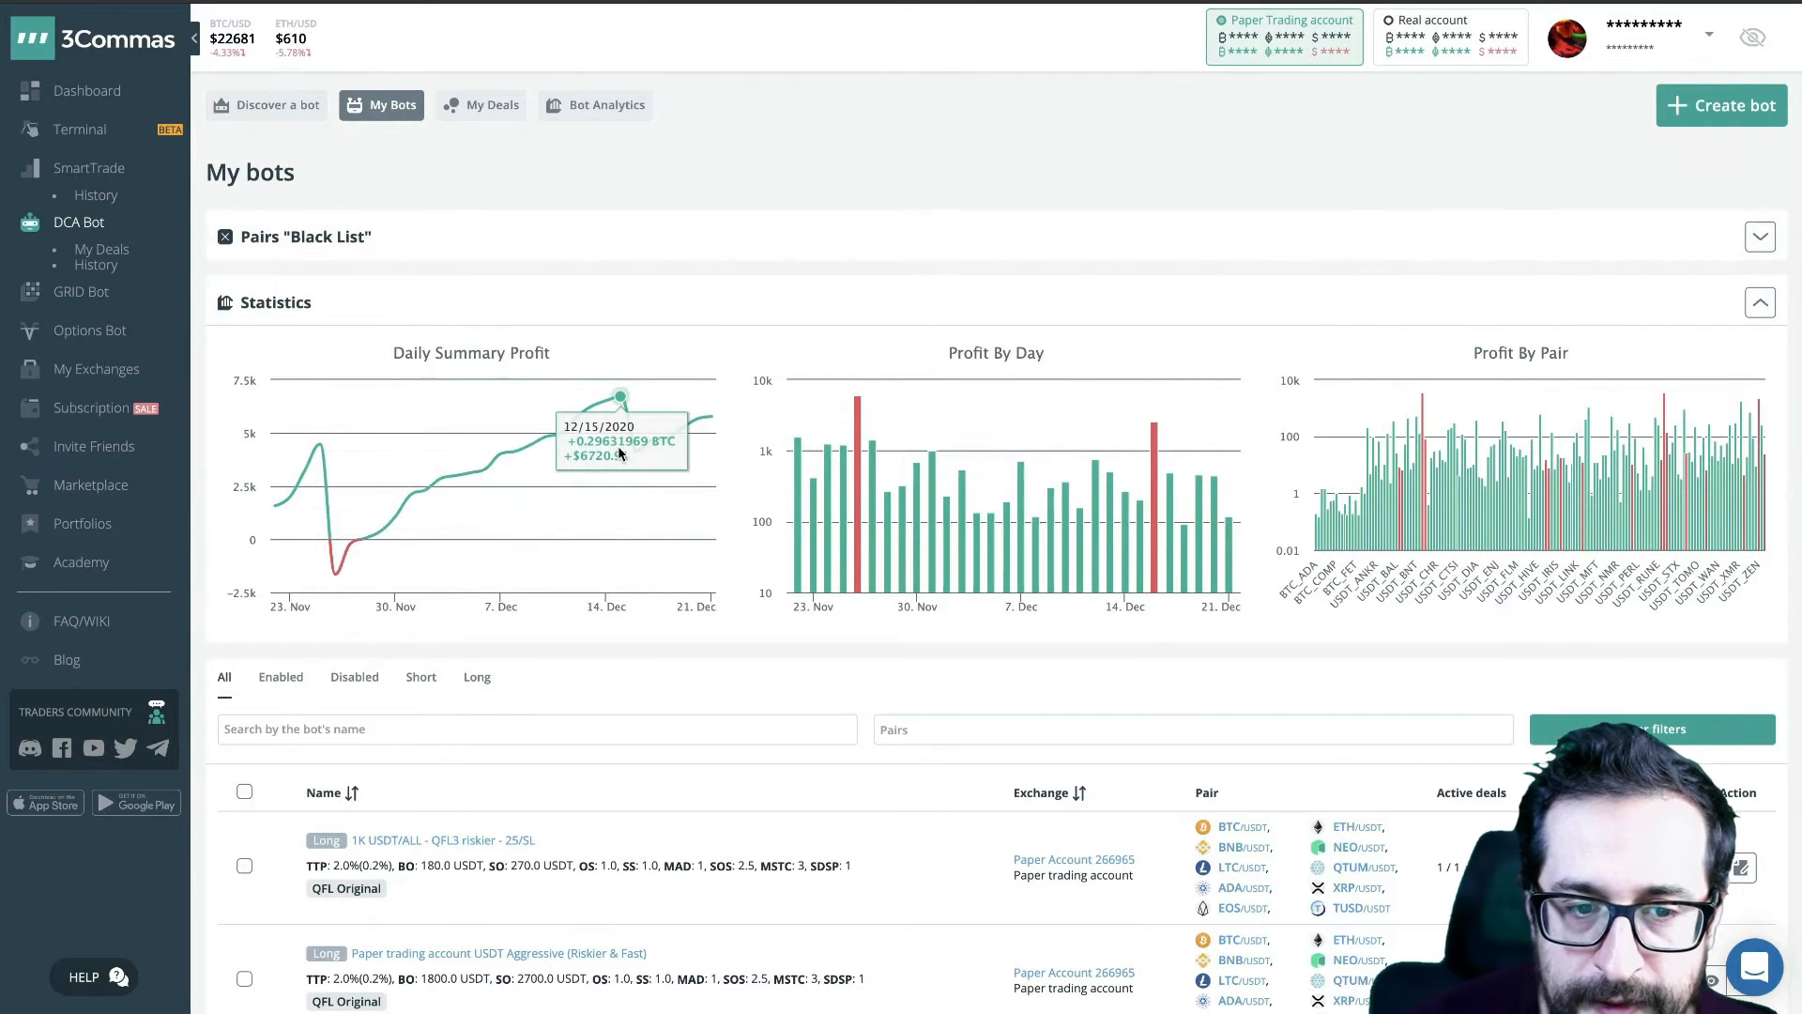